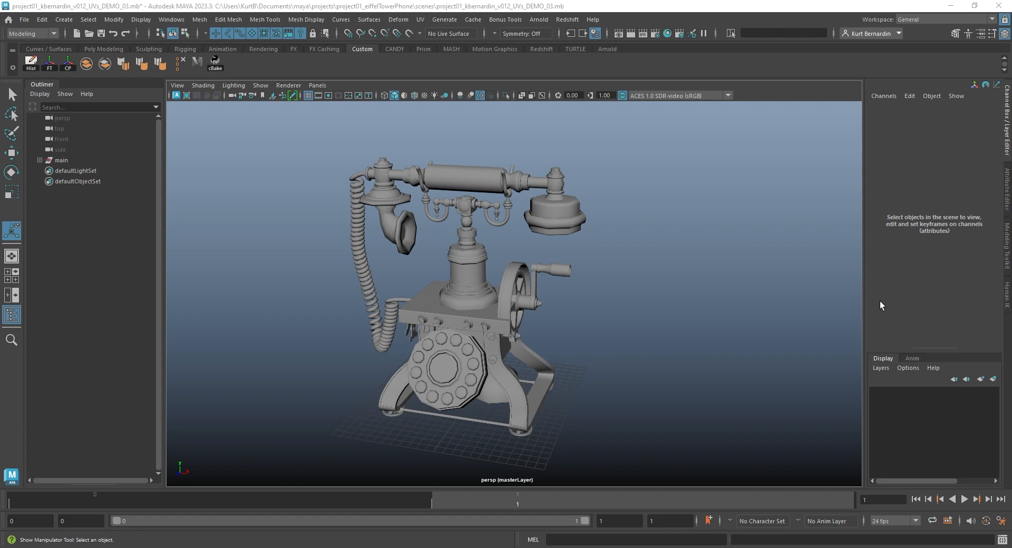
Switch the workspace from General to UV Editing.
left_click_drag(719, 214, 749, 211, "alt")
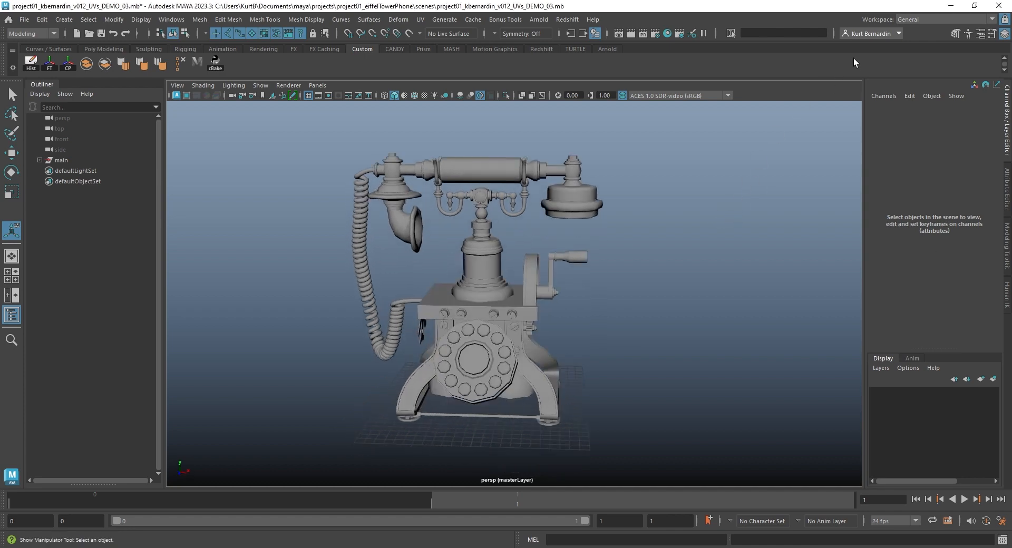
left_click(922, 20)
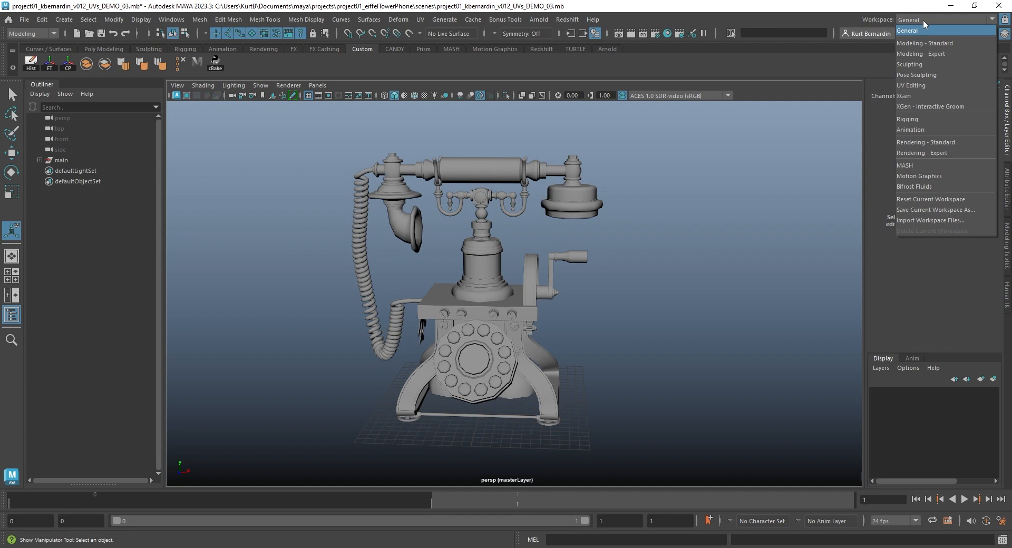
left_click(910, 86)
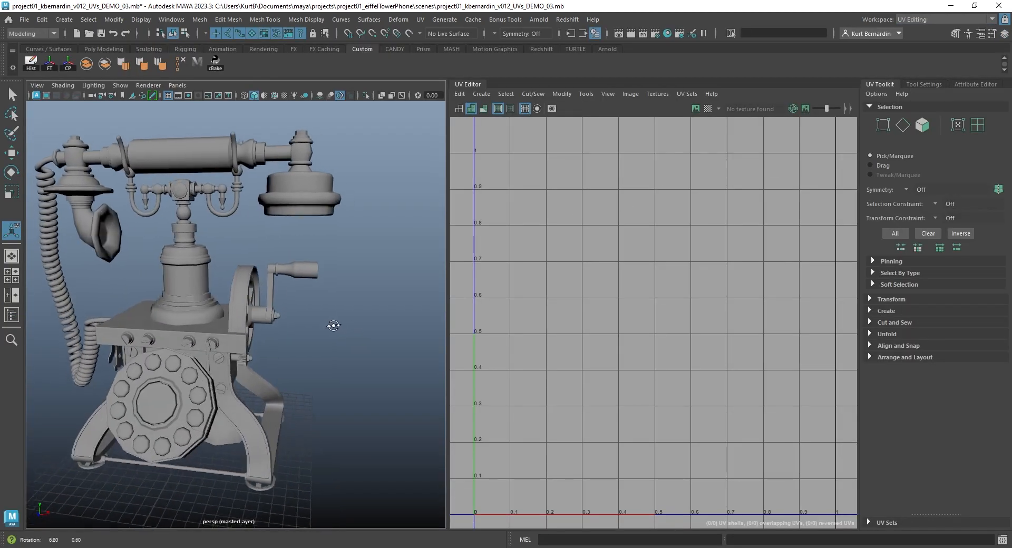
left_click_drag(306, 315, 302, 223, "alt")
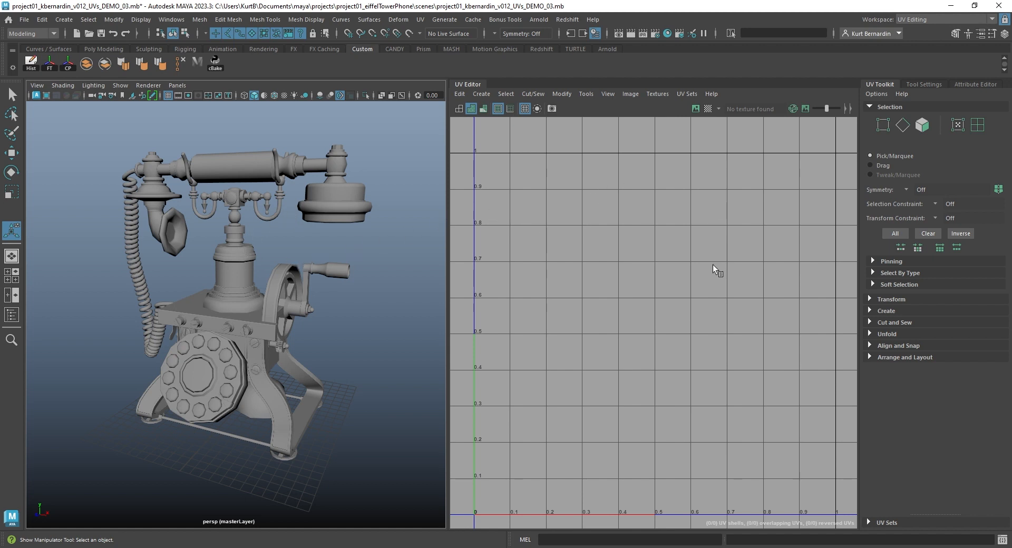
left_click(495, 93)
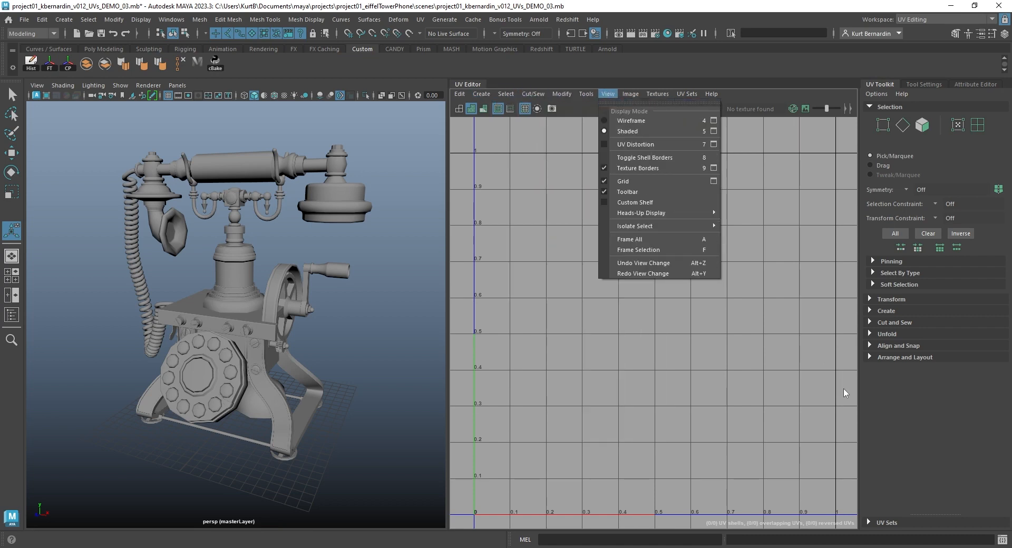
left_click(890, 417)
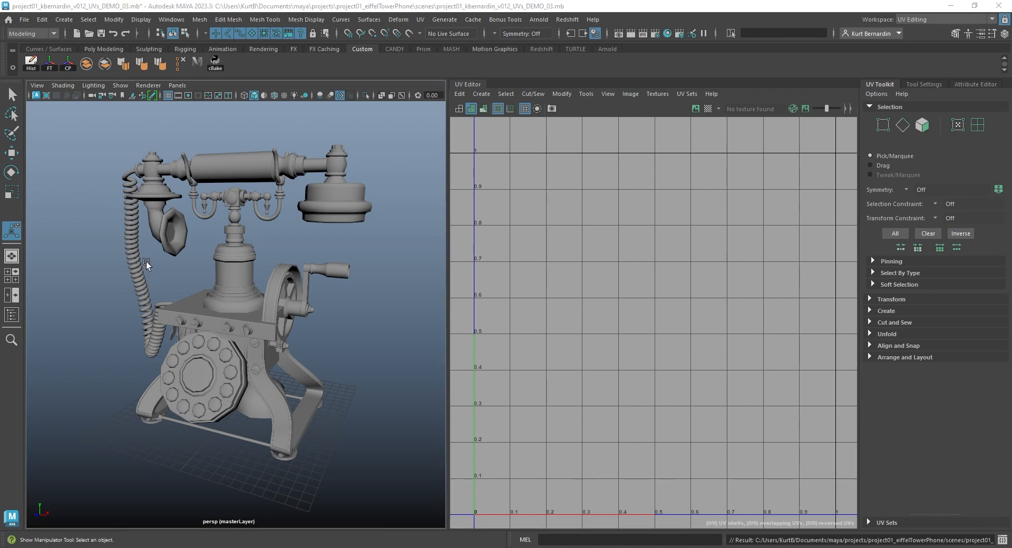
Create a polygon cube and a polygon cylinder, and move the cylinder sideways so it stands beside the cube.
left_click(89, 49)
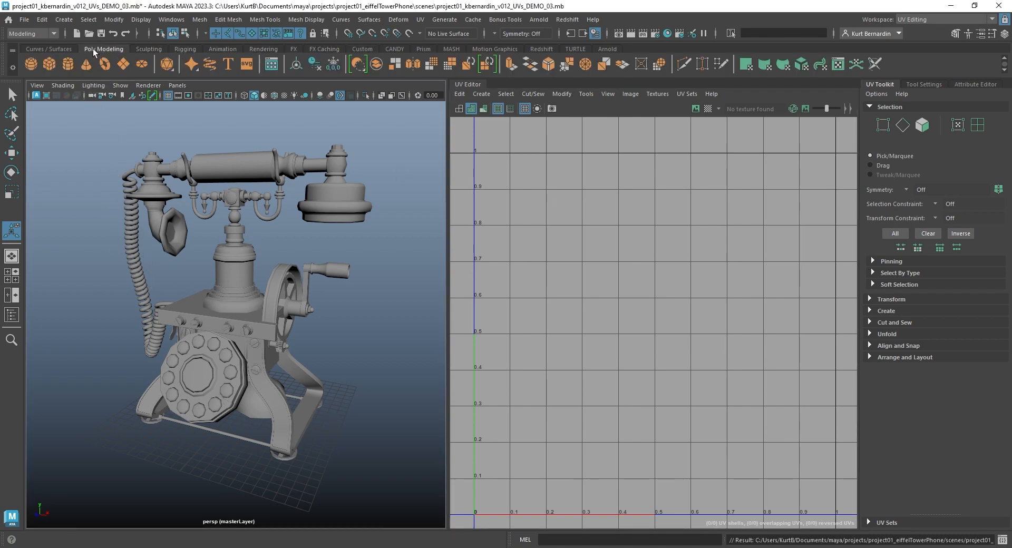
left_click(46, 64)
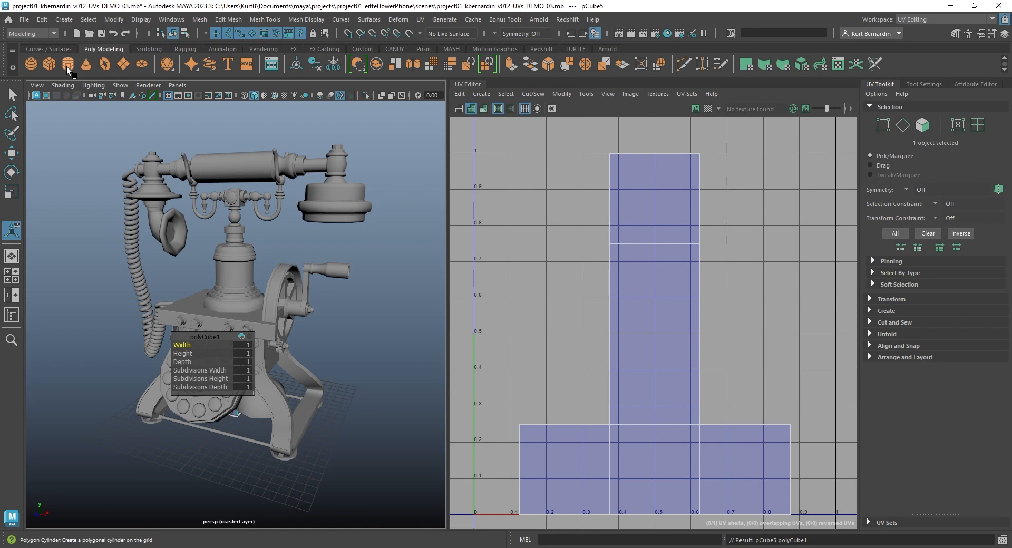
left_click(68, 65)
key("f")
scroll(262, 339, "down", 3)
key("w")
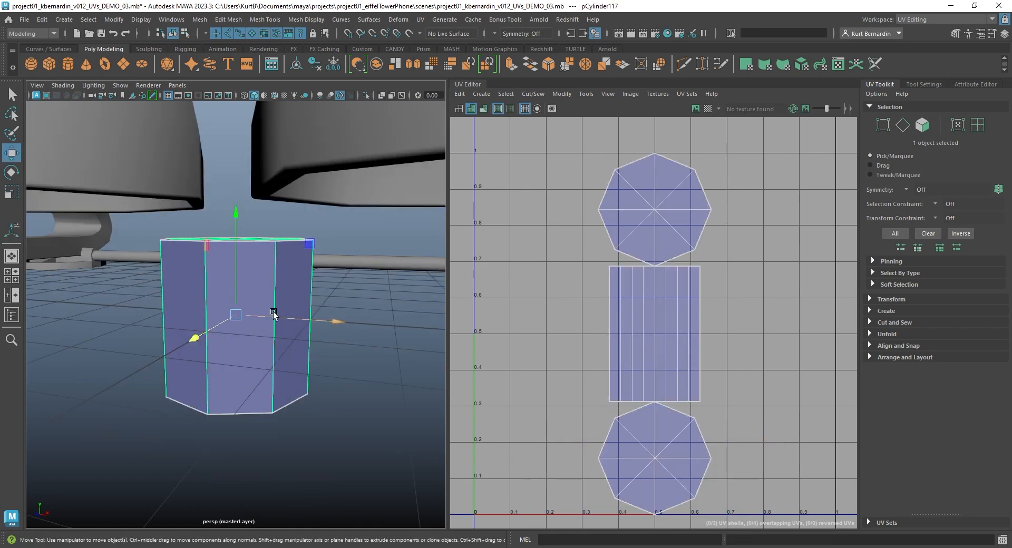
left_click_drag(308, 321, 434, 337)
left_click_drag(313, 317, 330, 332, "alt")
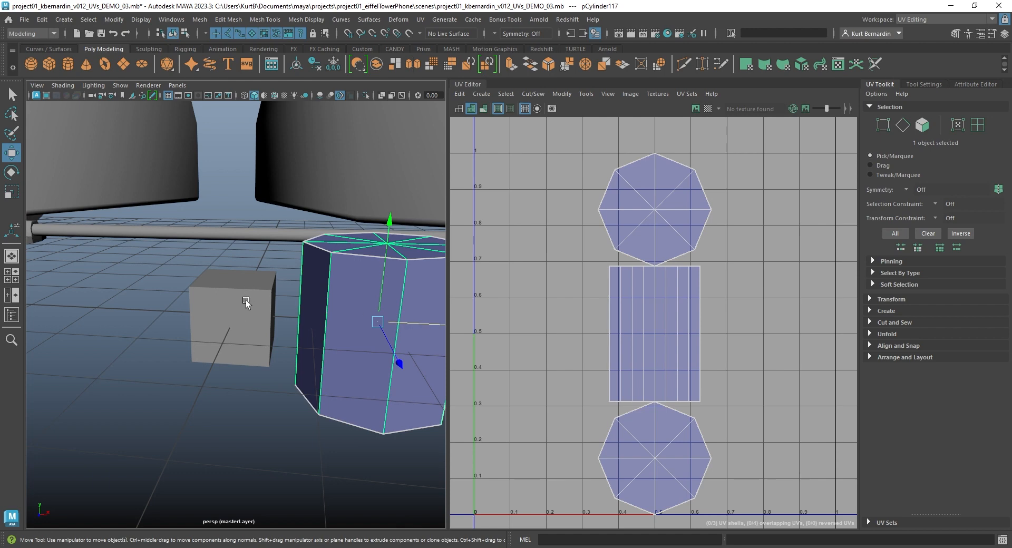
Select all of the cube's UVs and move the shell in the negative U direction to about U -0.275.
left_click(246, 298)
scroll(538, 285, "down", 2)
right_click_drag(560, 273, 640, 291, "ctrl")
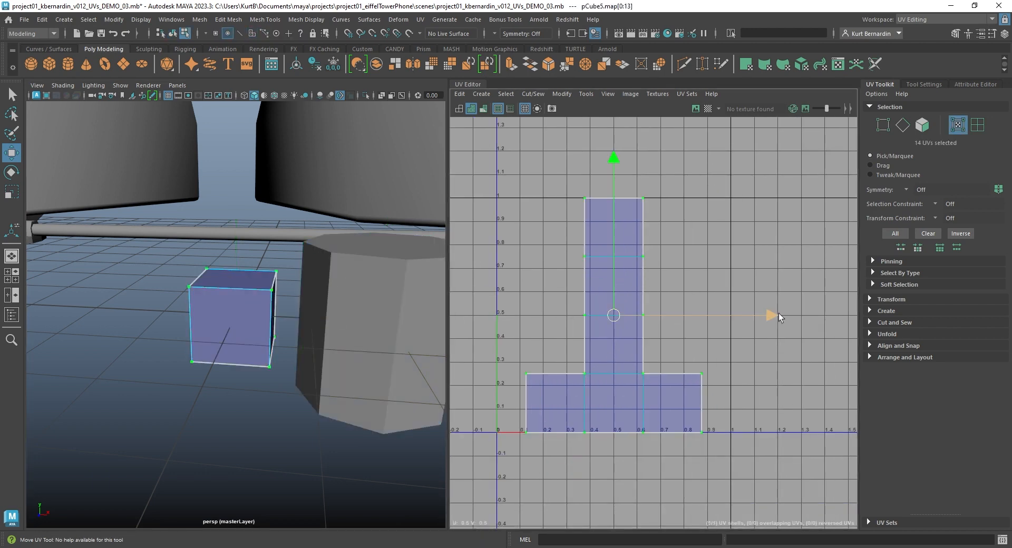
left_click_drag(779, 313, 558, 268)
middle_click_drag(559, 268, 669, 255, "alt")
key("q")
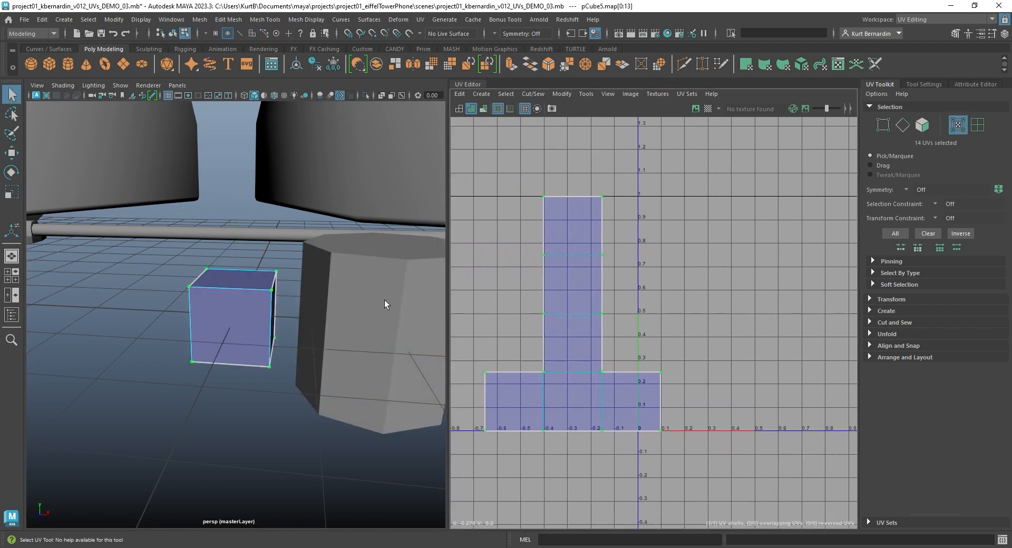
Show the cylinder's UV shells together with the cube's and compare the two layouts in the UV Editor.
left_click(384, 300, "shift")
mouse_move(626, 278)
middle_mouse_down("alt")
mouse_move(575, 287)
mouse_move(616, 285)
middle_mouse_up("alt")
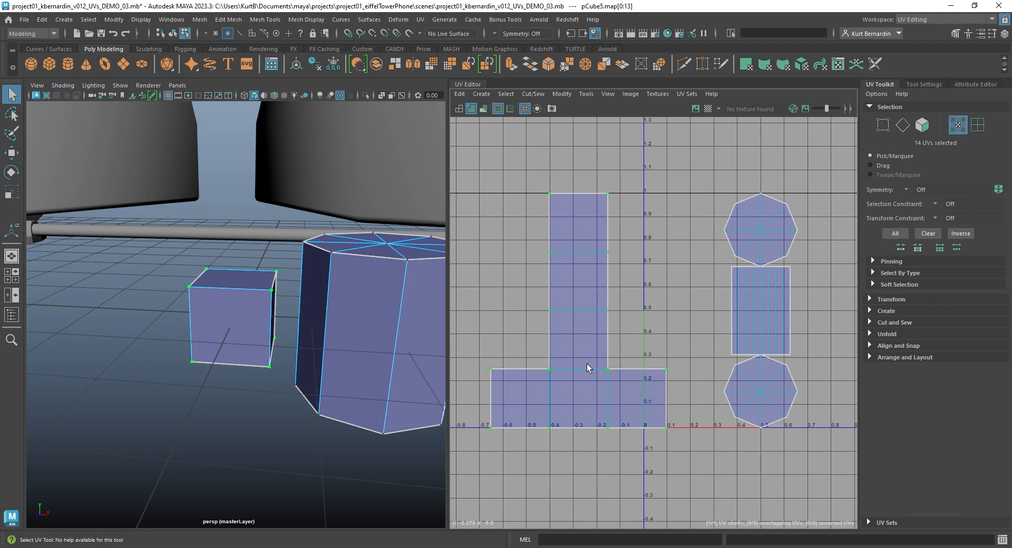
middle_click_drag(656, 259, 579, 249, "alt")
middle_click_drag(666, 221, 648, 207, "alt")
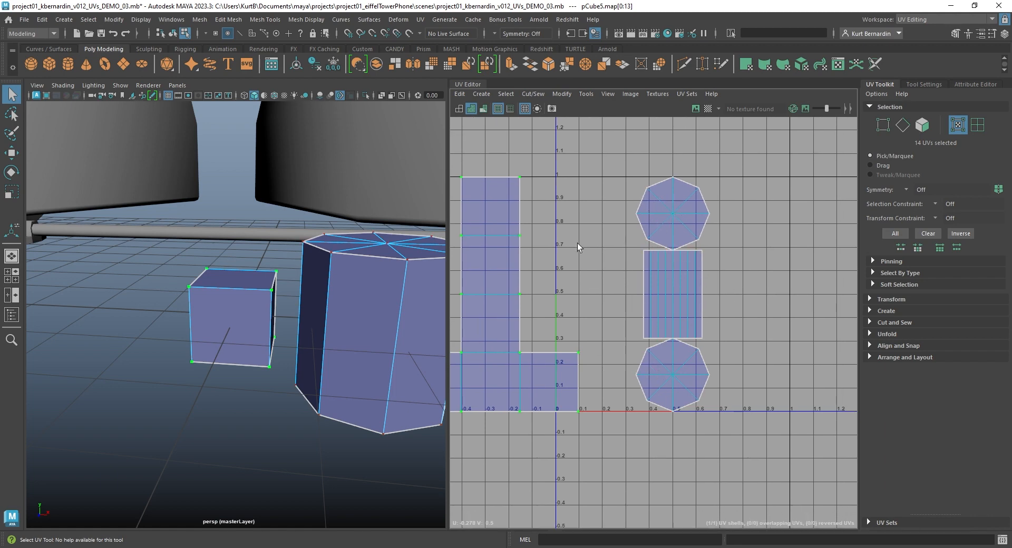
Return to object selection and delete both the test cube and the test cylinder.
right_click_drag(274, 247, 344, 219)
left_click(207, 436)
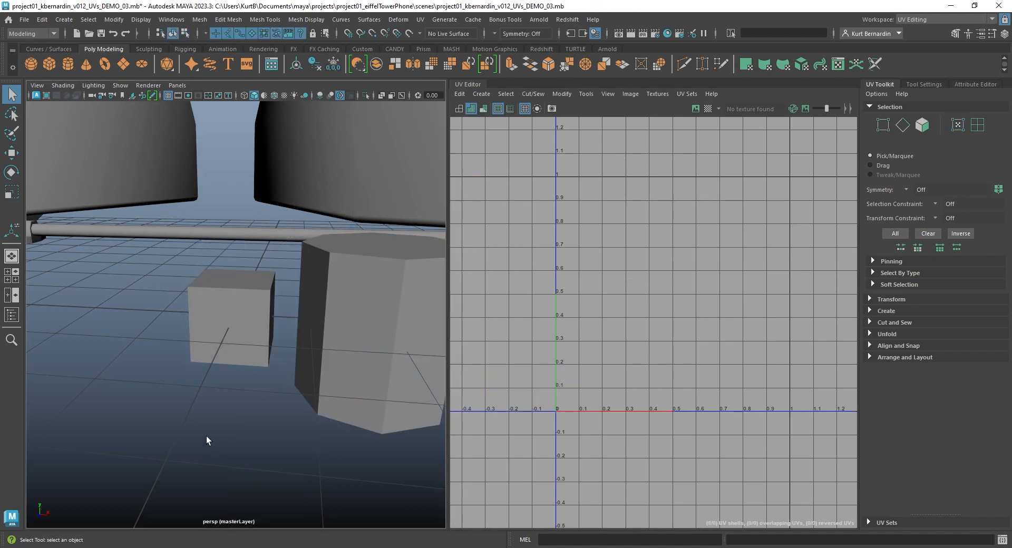
left_click_drag(211, 389, 346, 297)
key("Delete")
Select the cylindrical grip in the middle of the telephone handset.
scroll(283, 305, "down", 5)
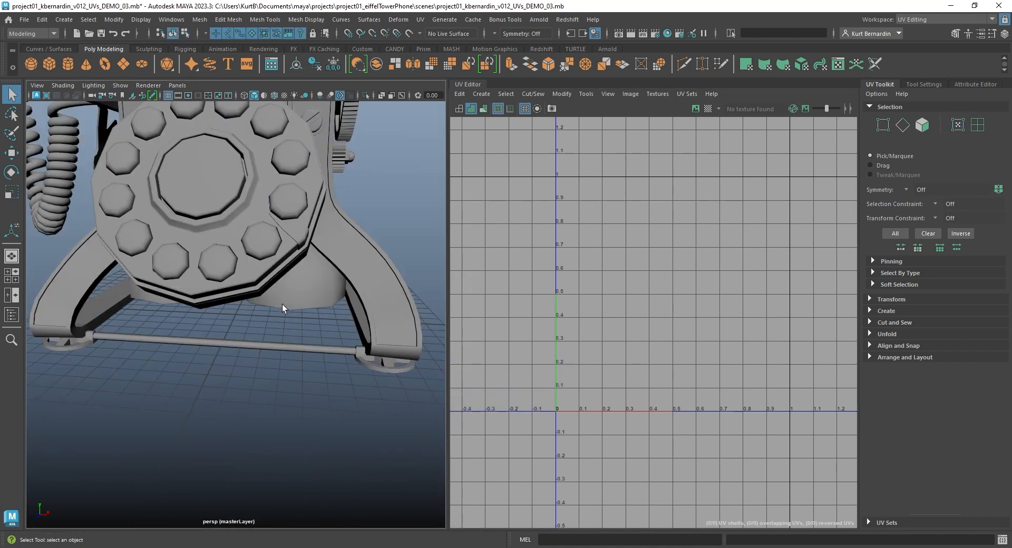
left_click_drag(282, 304, 237, 296, "alt")
middle_click_drag(238, 296, 292, 428, "alt")
mouse_move(261, 305)
left_mouse_down("alt")
mouse_move(253, 264)
mouse_move(284, 403)
mouse_move(259, 301)
left_mouse_up("alt")
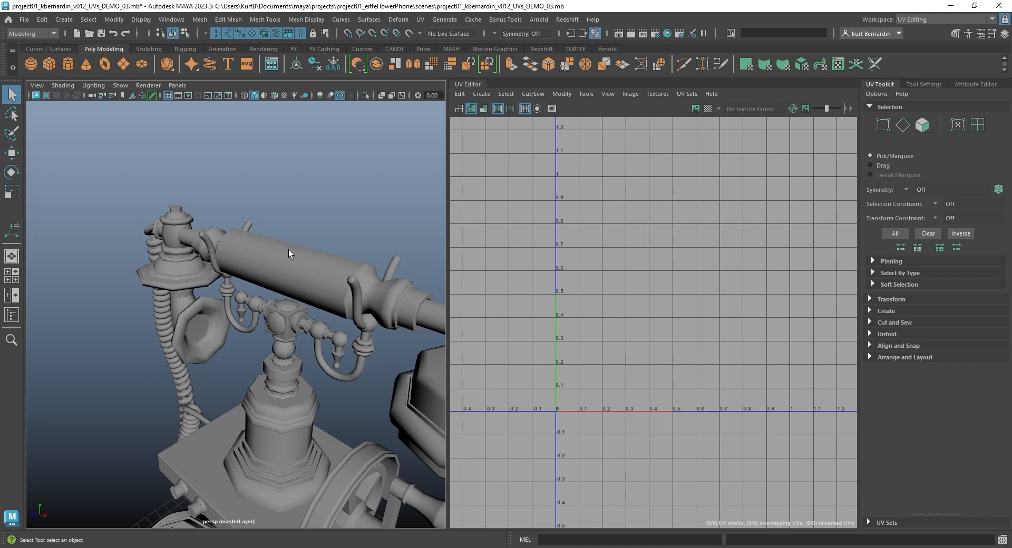
left_click_drag(296, 238, 279, 198, "alt")
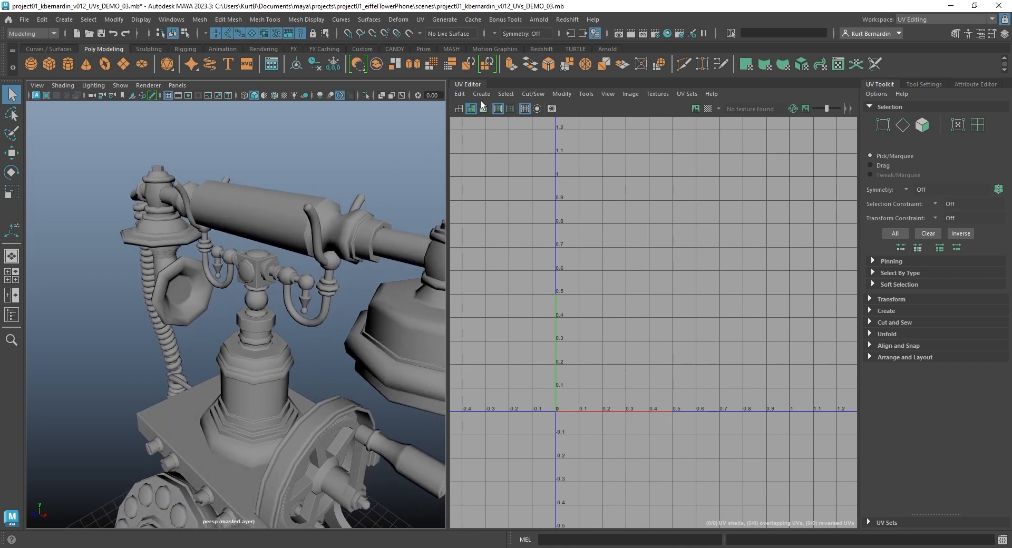
left_click(481, 94)
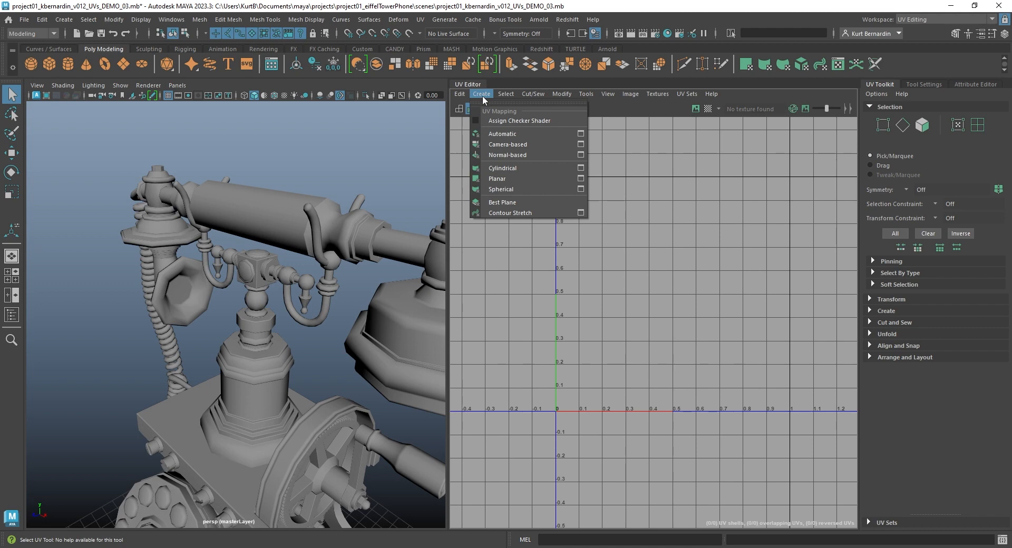
left_click(253, 221)
left_click_drag(253, 222, 237, 207, "alt")
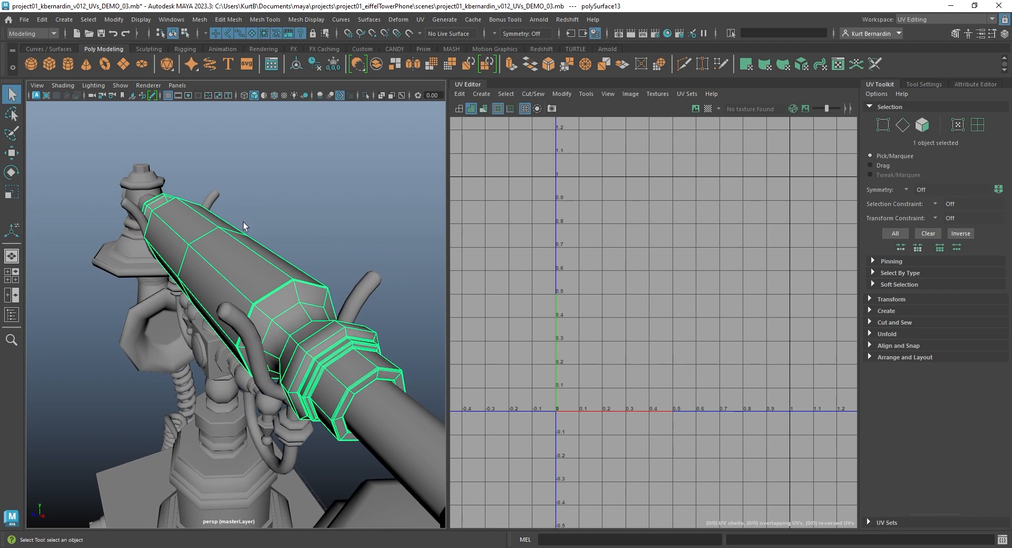
Detach the UV Editor's Create commands as a floating window and place it beside the model.
left_click(482, 94)
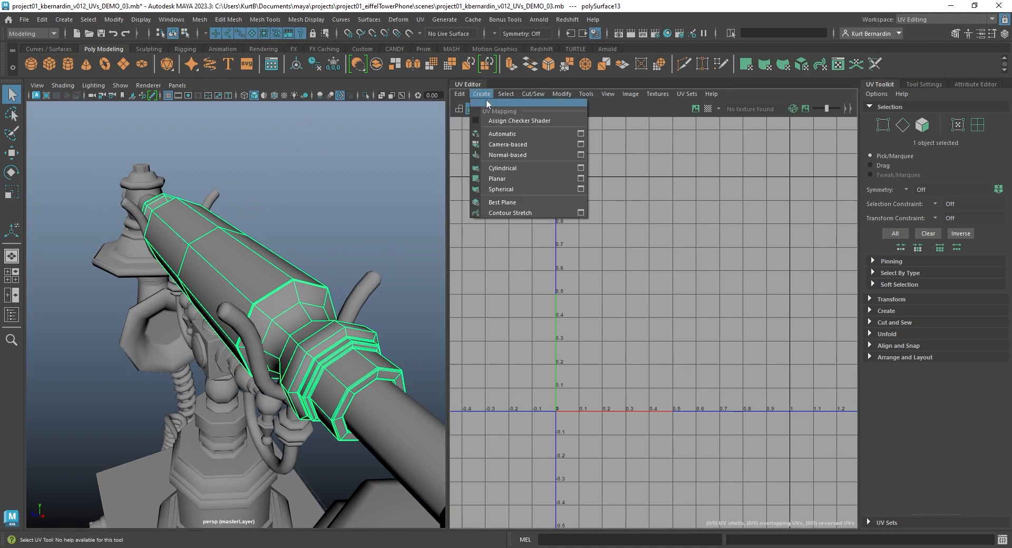
left_click(485, 96)
left_click_drag(503, 93, 367, 118)
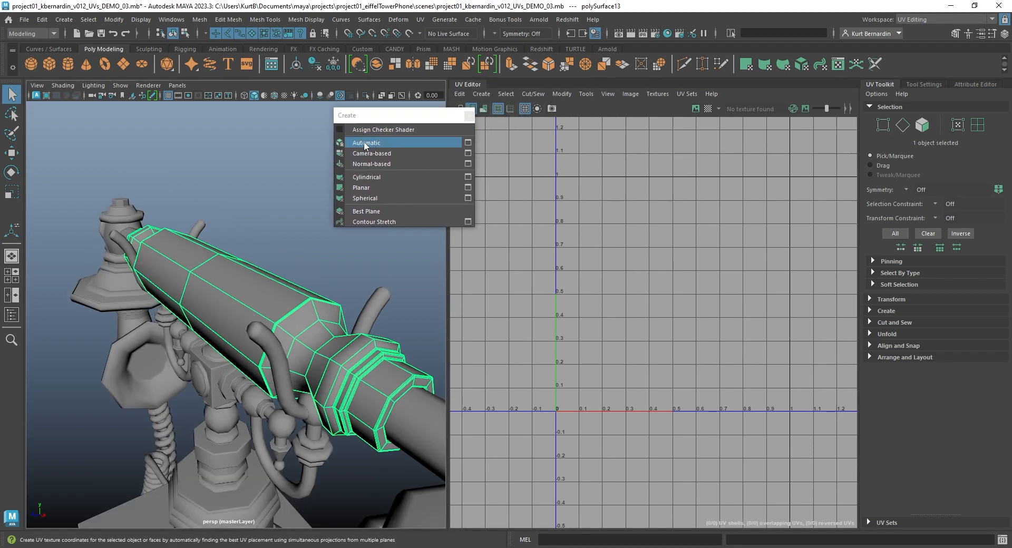
Apply automatic UV mapping to the handset grip and frame it with its projection planes.
left_click(397, 142)
scroll(288, 289, "down", 5)
left_click_drag(288, 289, 385, 294, "alt")
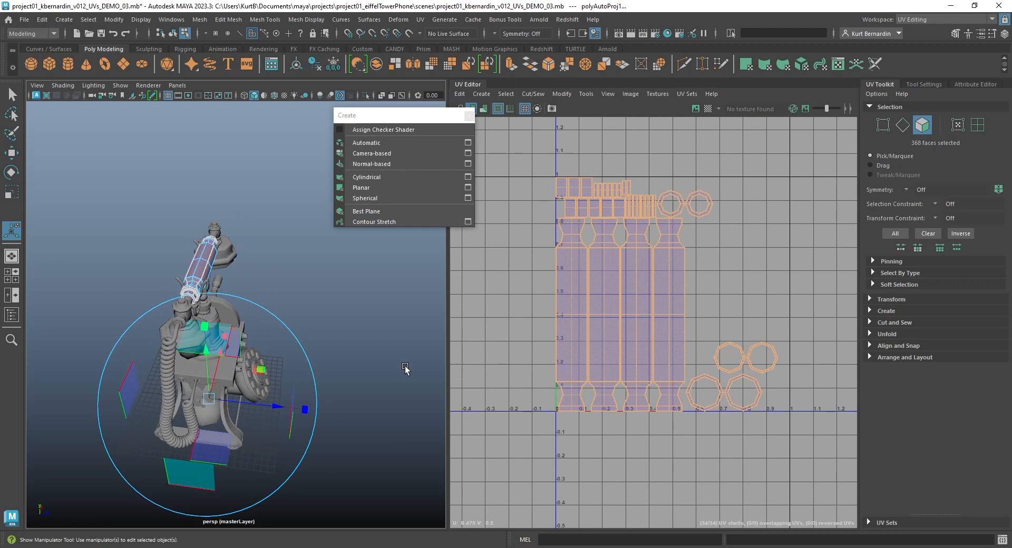
left_click_drag(138, 365, 68, 301, "alt")
key("f")
Return to object selection and select the handset grip again as a whole object.
right_click_drag(273, 268, 300, 222)
left_click(295, 226)
left_click(290, 314)
scroll(285, 303, "down", 8)
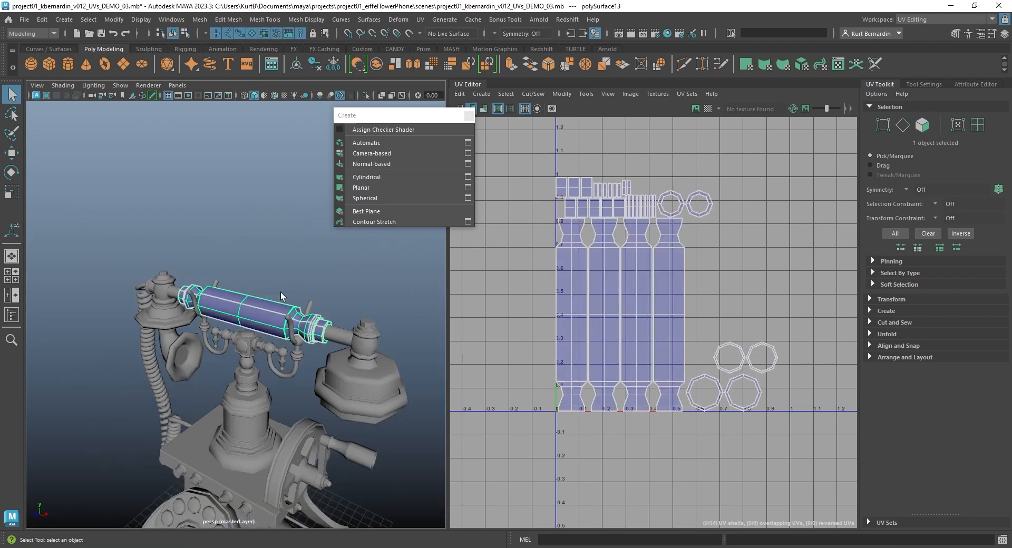
middle_click_drag(277, 281, 274, 268, "alt")
scroll(274, 267, "up", 5)
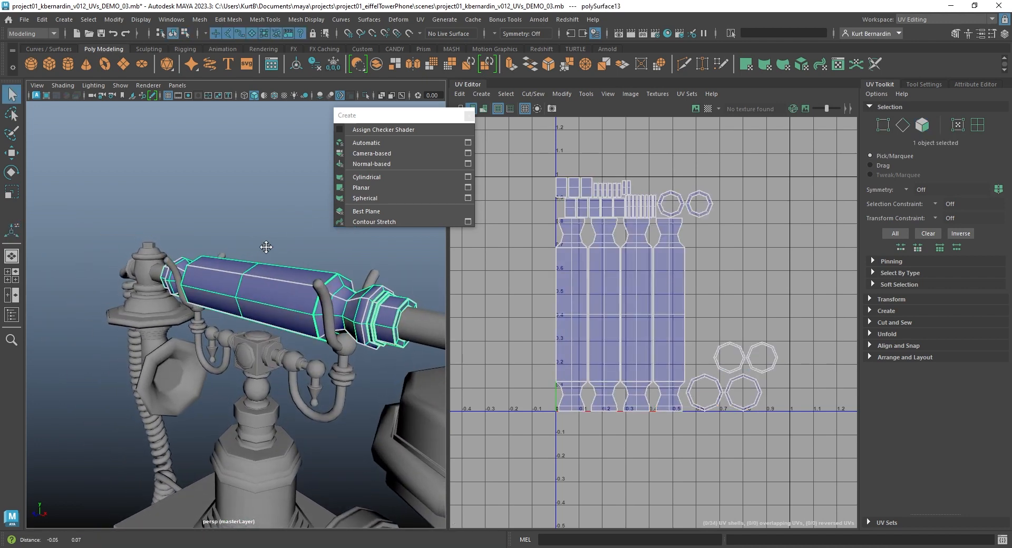
Open the planar mapping options and move the dialog clear of the model.
left_click(468, 187)
left_click(468, 188)
left_click_drag(352, 112, 509, 38)
Apply a planar UV projection from the X axis to the handset grip, fitted to its bounding box.
left_click_drag(253, 264, 192, 267, "alt")
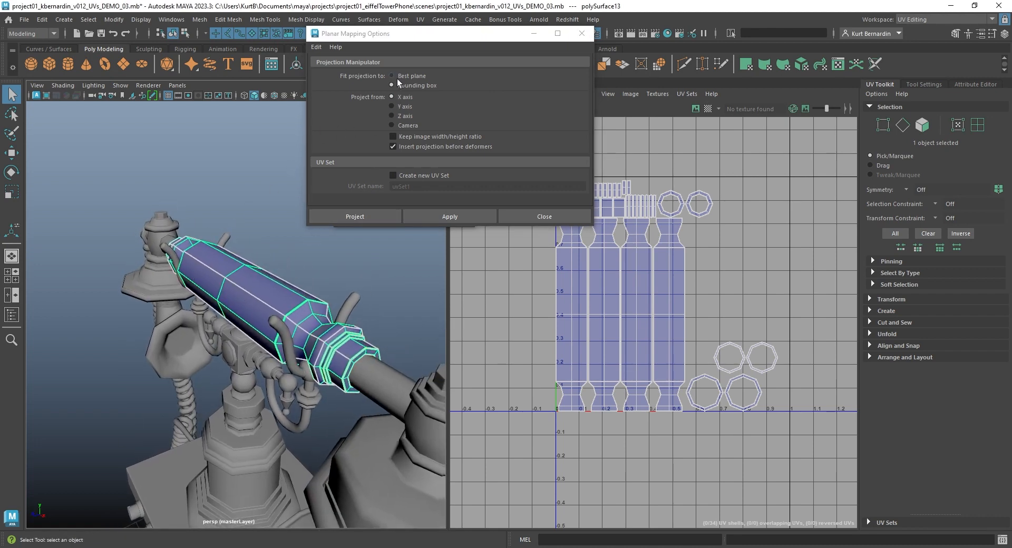
left_click_drag(228, 269, 203, 272, "alt")
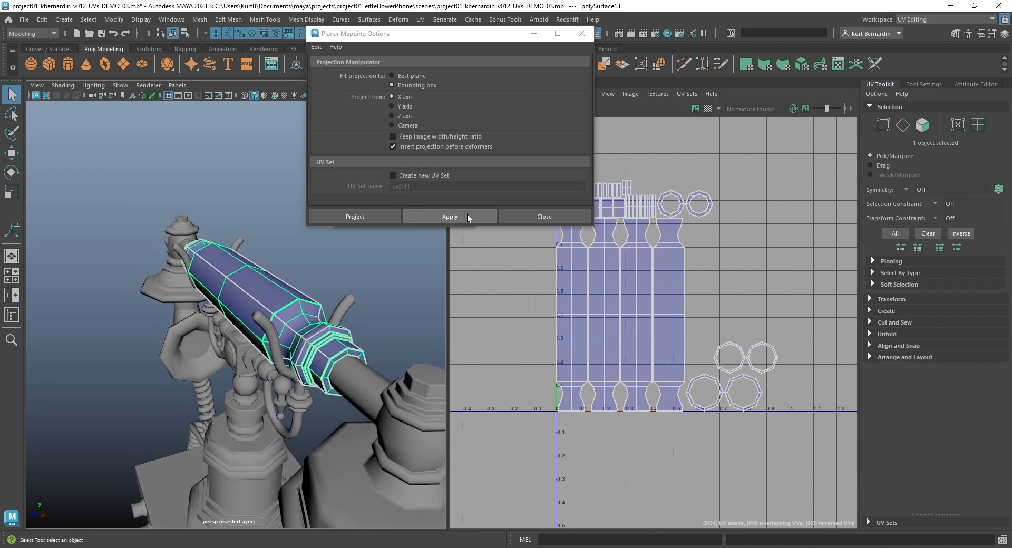
left_click(467, 216)
left_click_drag(295, 274, 248, 259, "alt")
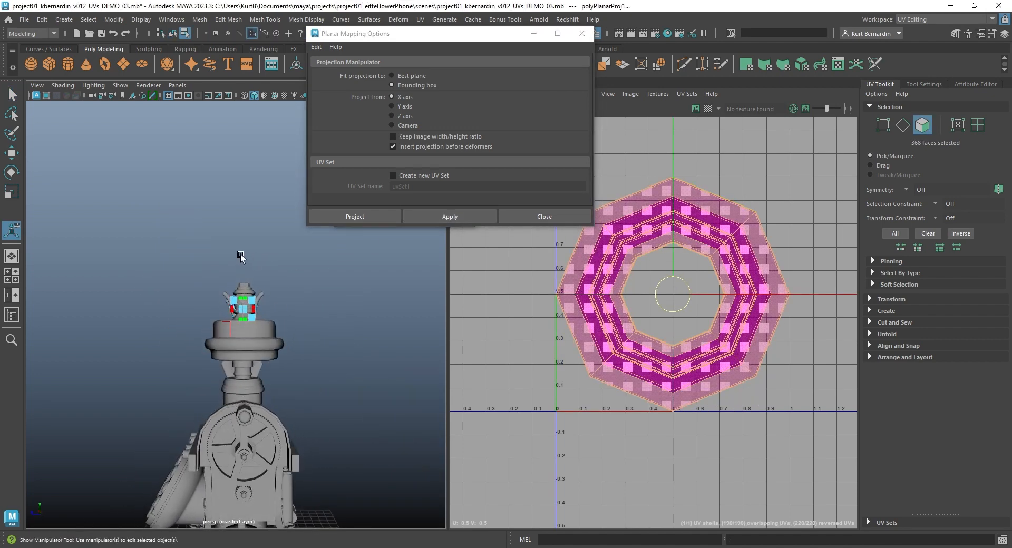
left_click_drag(165, 252, 207, 316, "alt")
key("f")
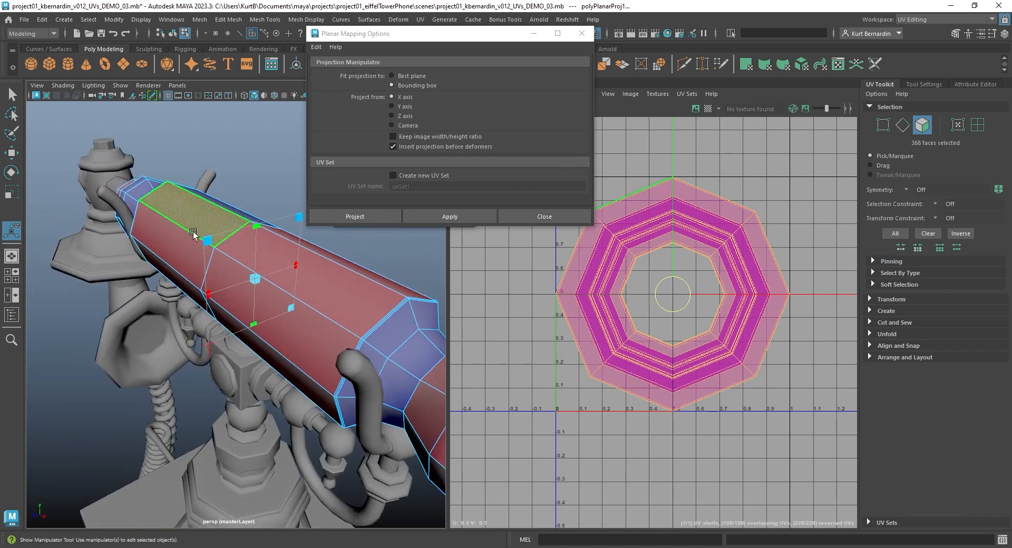
scroll(221, 206, "down", 4)
Apply planar UV projections to the handset grip from the Y axis and from the Z axis.
left_click(403, 108)
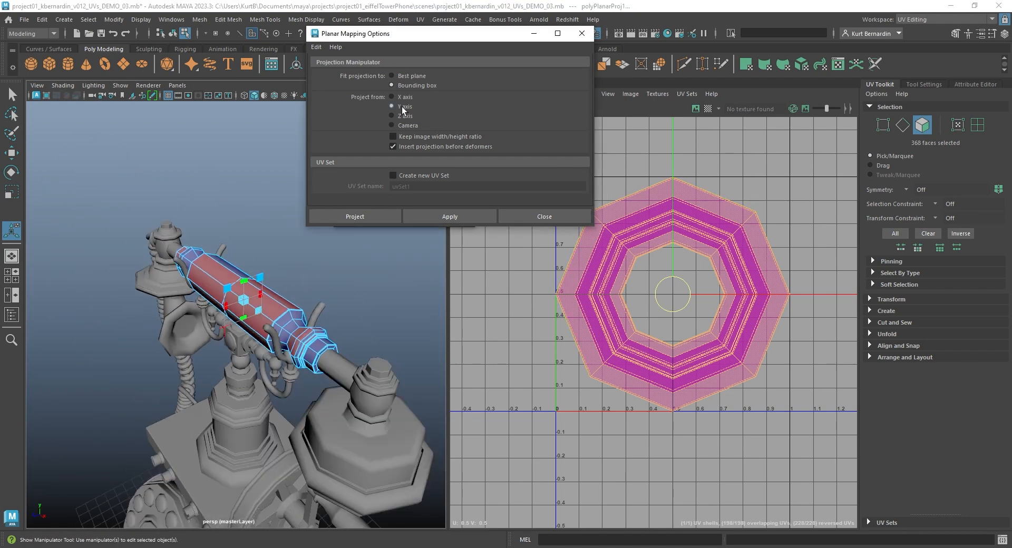
left_click(450, 216)
left_click_drag(274, 287, 330, 280, "alt")
left_click(403, 116)
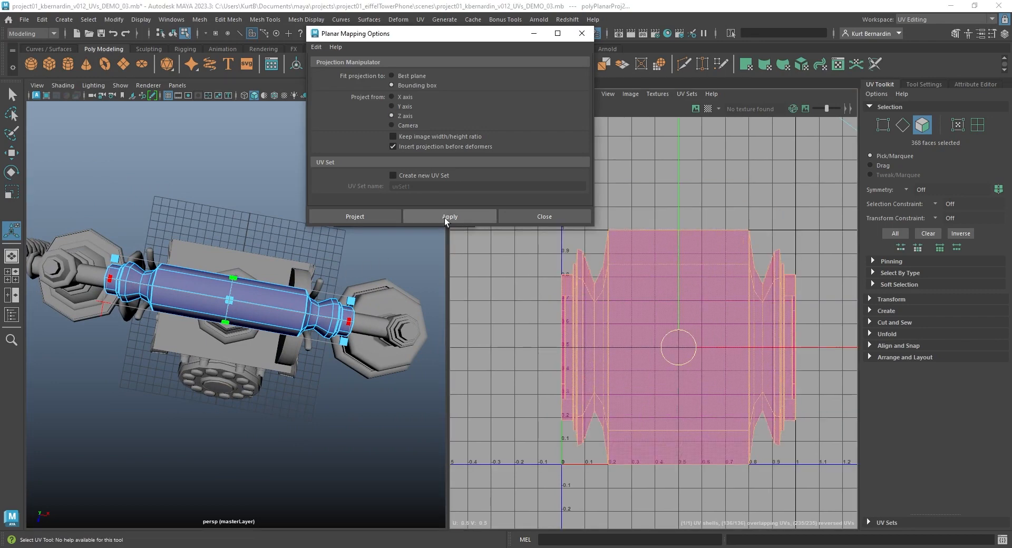
left_click(445, 217)
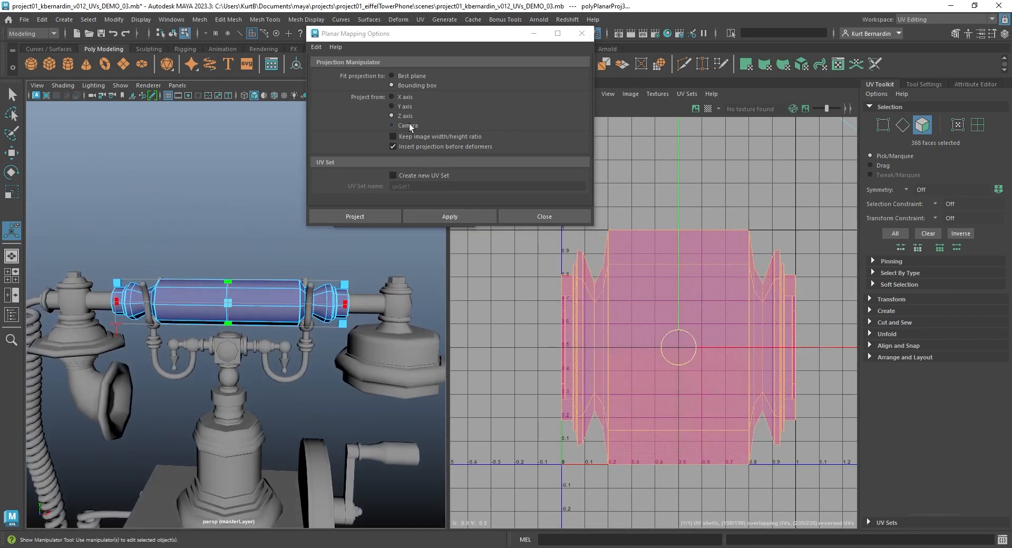
Apply a planar UV projection from the camera to the handset grip and move the options dialog off the model.
left_click(408, 125)
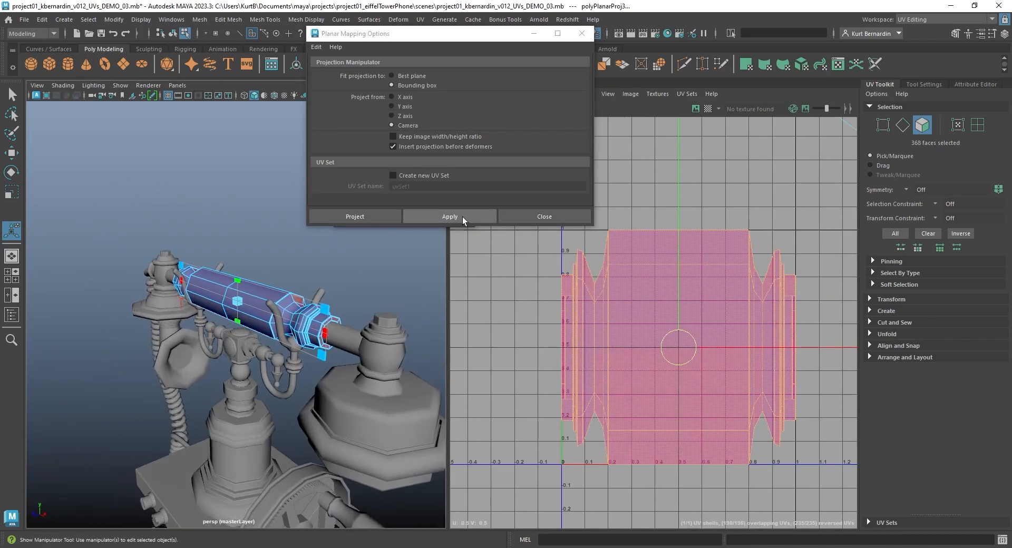
left_click(463, 217)
left_click_drag(434, 40, 623, 41)
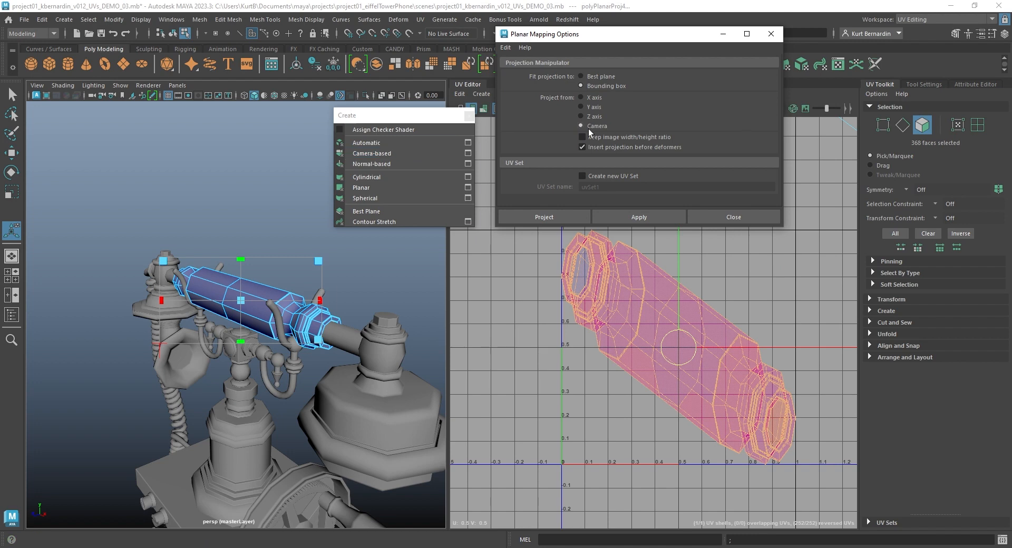
left_click_drag(227, 274, 267, 247, "alt")
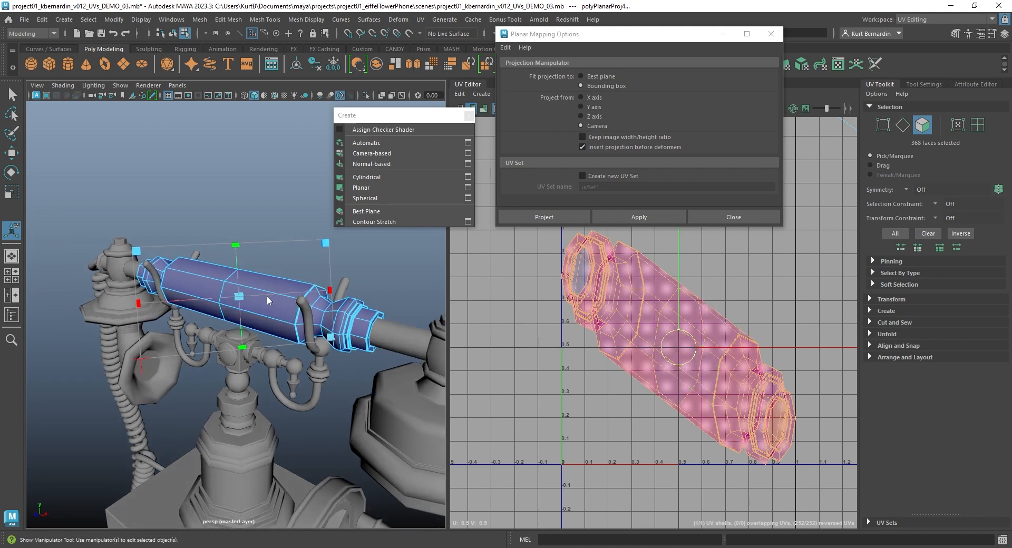
Select the handset grip as a whole object and isolate it in the viewport with its open end in view.
right_click_drag(266, 247, 288, 201)
left_click(288, 201)
left_click(274, 309)
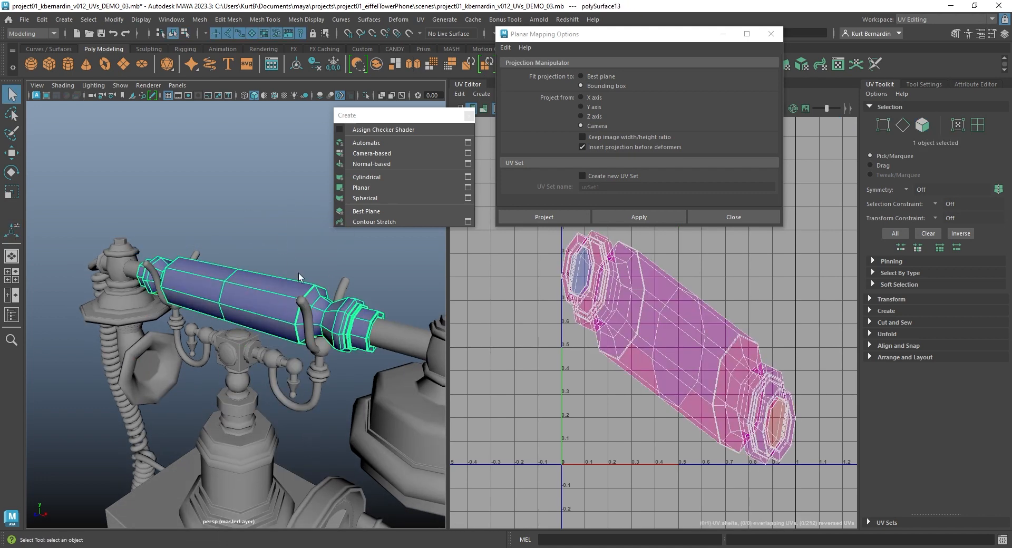
left_click_drag(251, 280, 264, 292, "alt")
left_click(366, 96)
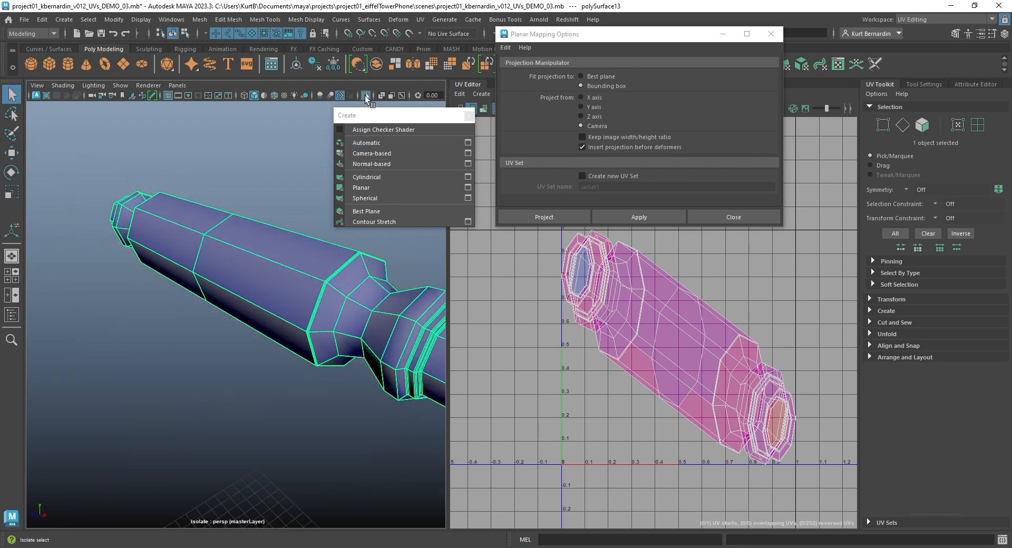
left_click_drag(296, 206, 232, 164, "alt")
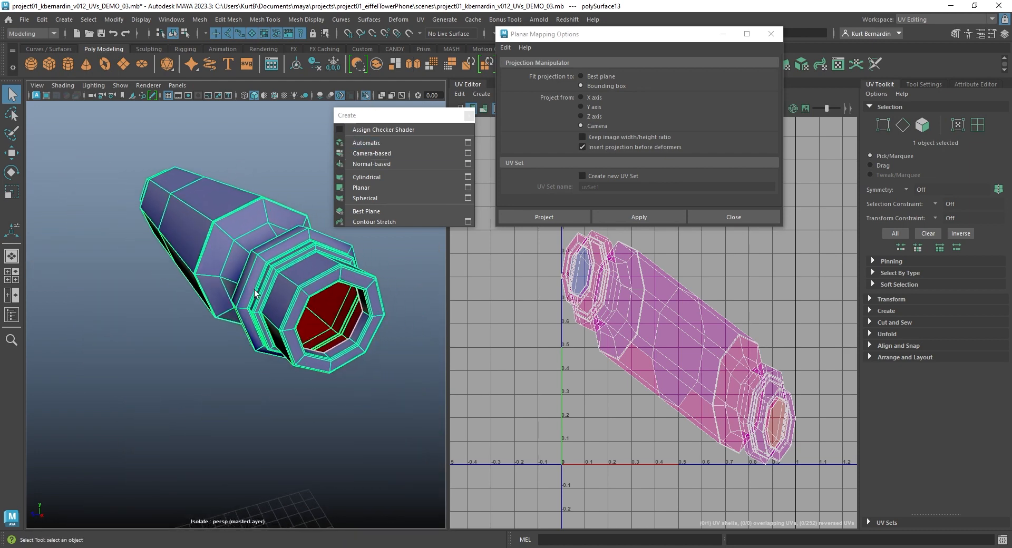
Close the planar mapping options and cut the grip's UVs along a lengthwise edge loop on its underside.
right_click_drag(364, 269, 370, 206)
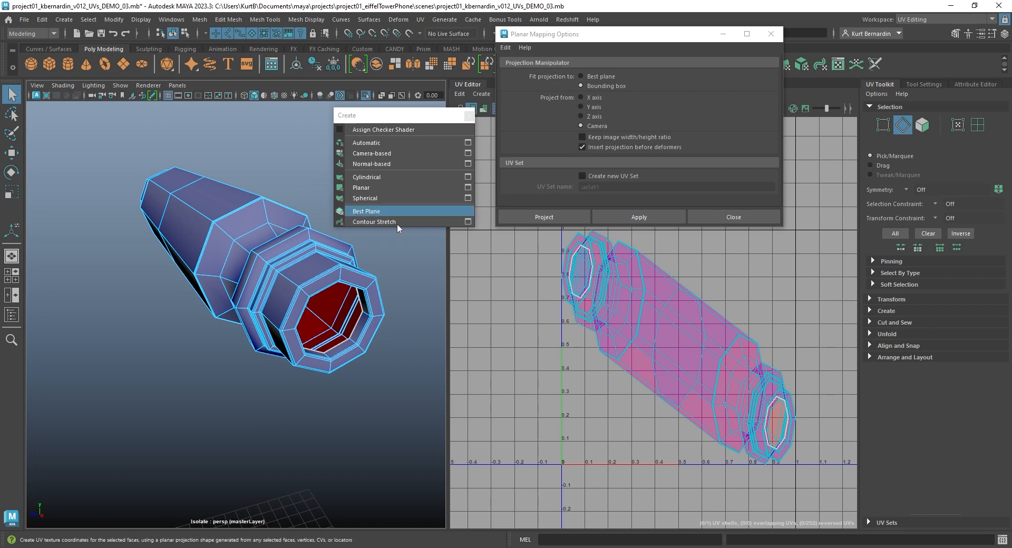
left_click_drag(356, 274, 279, 308, "alt")
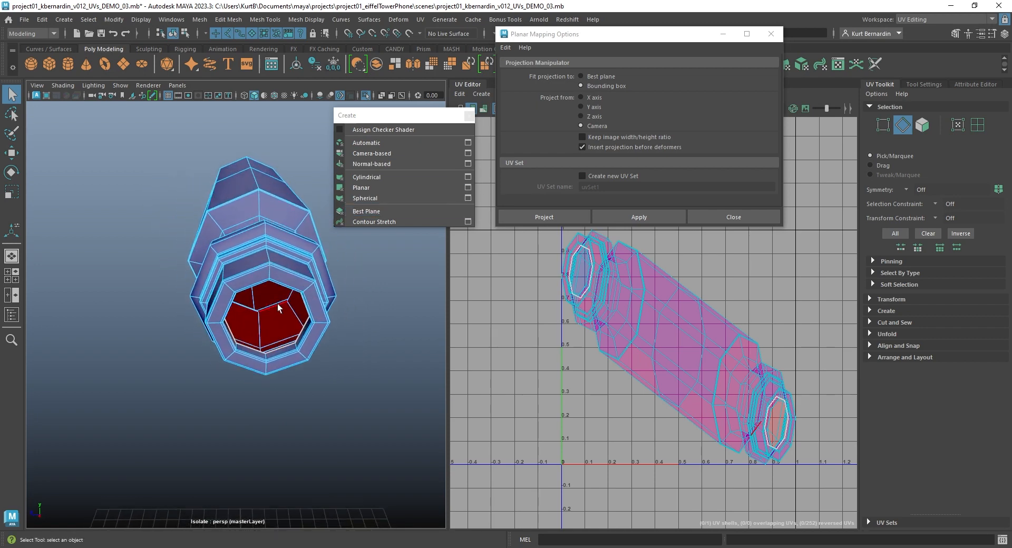
left_click(263, 327)
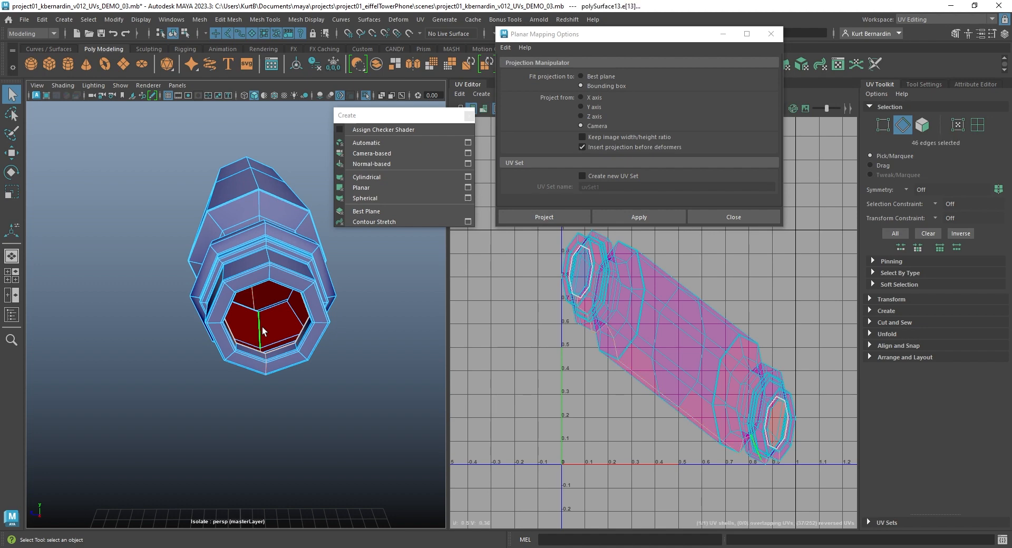
left_click(771, 34)
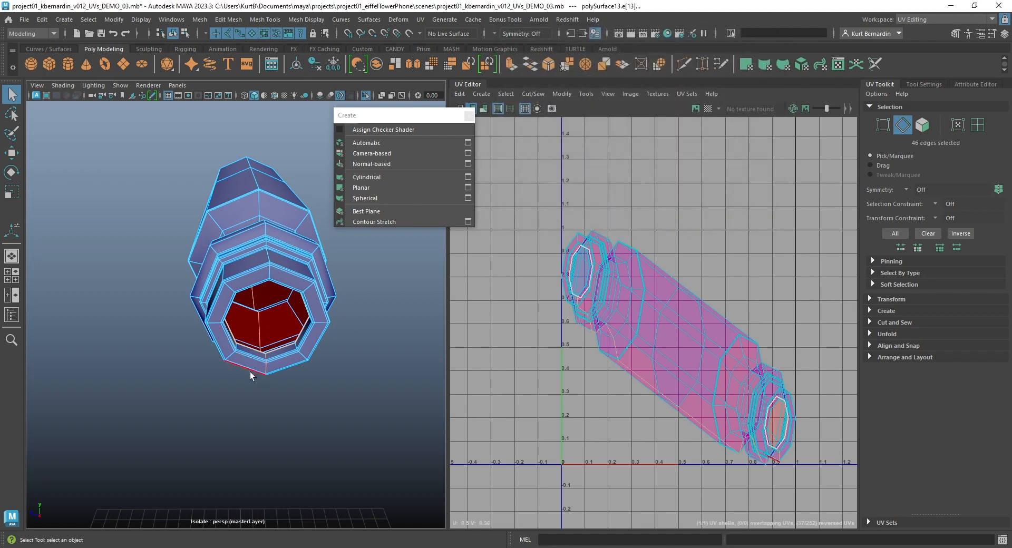
left_click(538, 93)
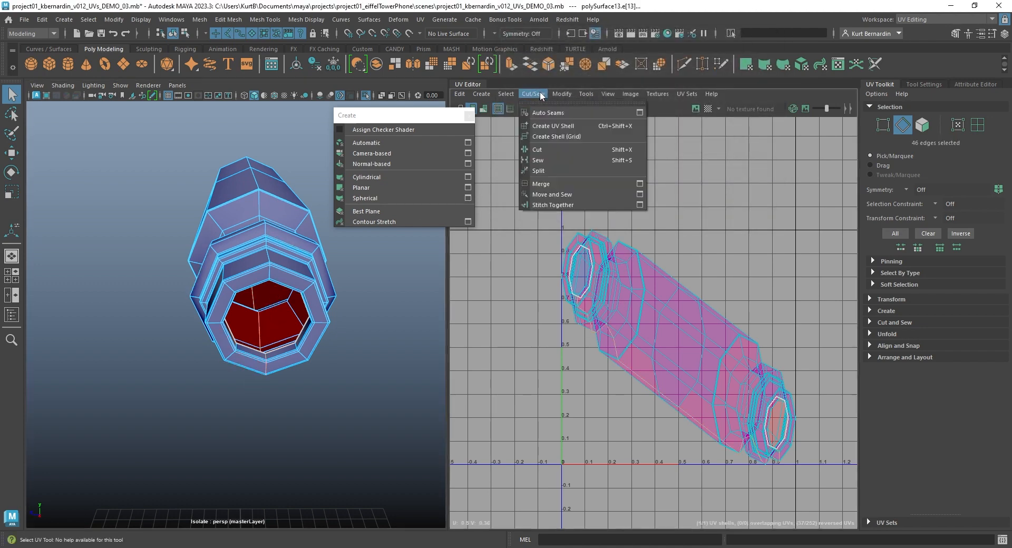
left_click(548, 150)
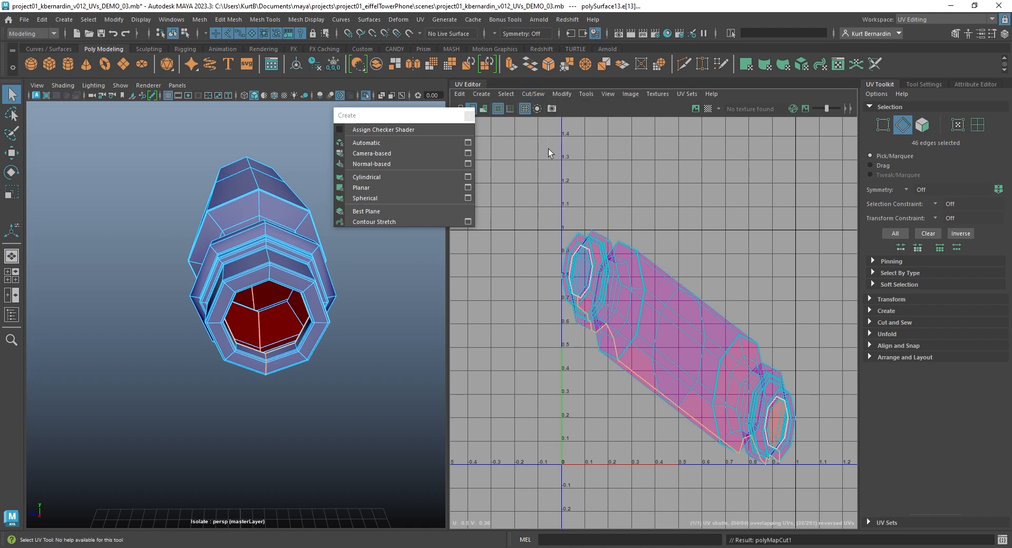
Unfold all UVs of the cut handset grip.
left_click_drag(521, 180, 859, 514)
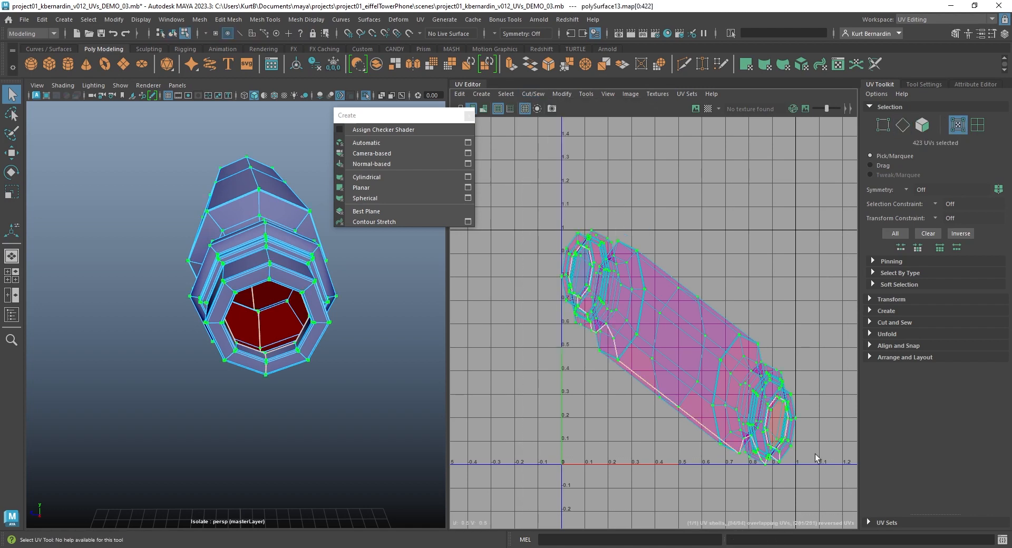
left_click(563, 94)
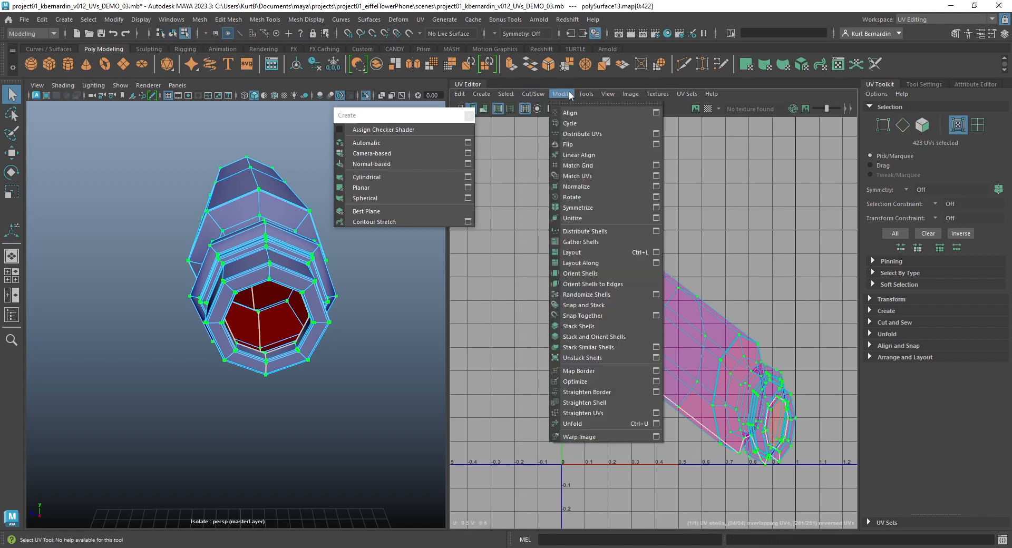
left_click(581, 425)
Apply a planar UV projection from the X axis to the whole handset grip, fitted to its bounding box.
right_click_drag(237, 199, 287, 141)
left_click(468, 187)
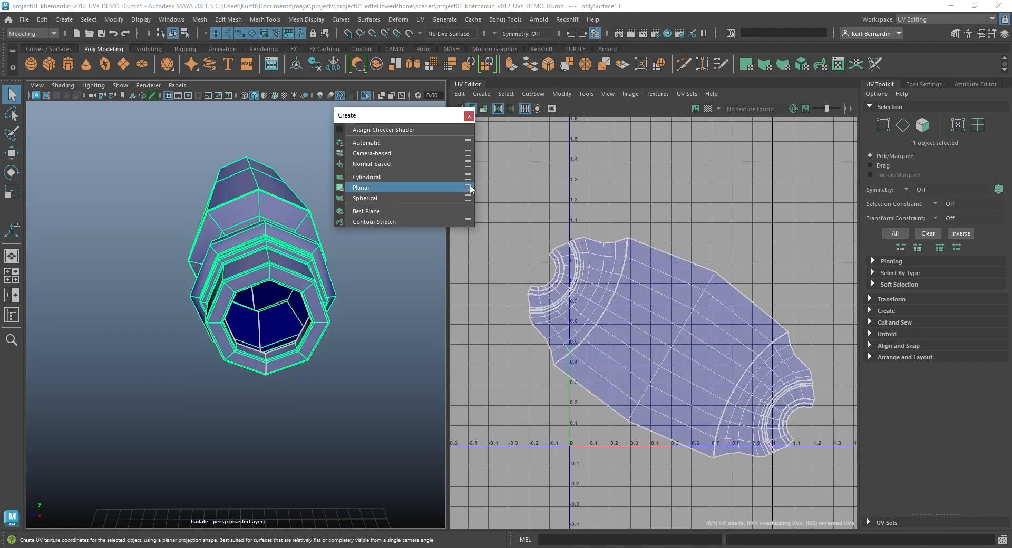
left_click_drag(264, 274, 284, 226, "alt")
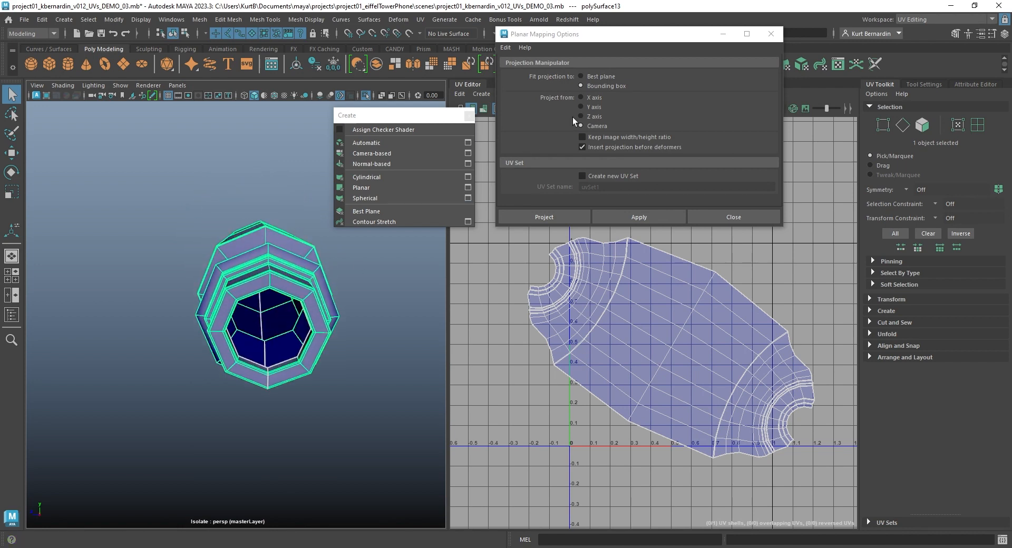
left_click(626, 213)
left_click_drag(285, 316, 306, 355, "alt")
Select the lengthwise edge loop along the grip's underside and cut the projected UVs along it.
key("q")
right_click_drag(306, 355, 311, 183)
left_click_drag(311, 183, 288, 433, "alt")
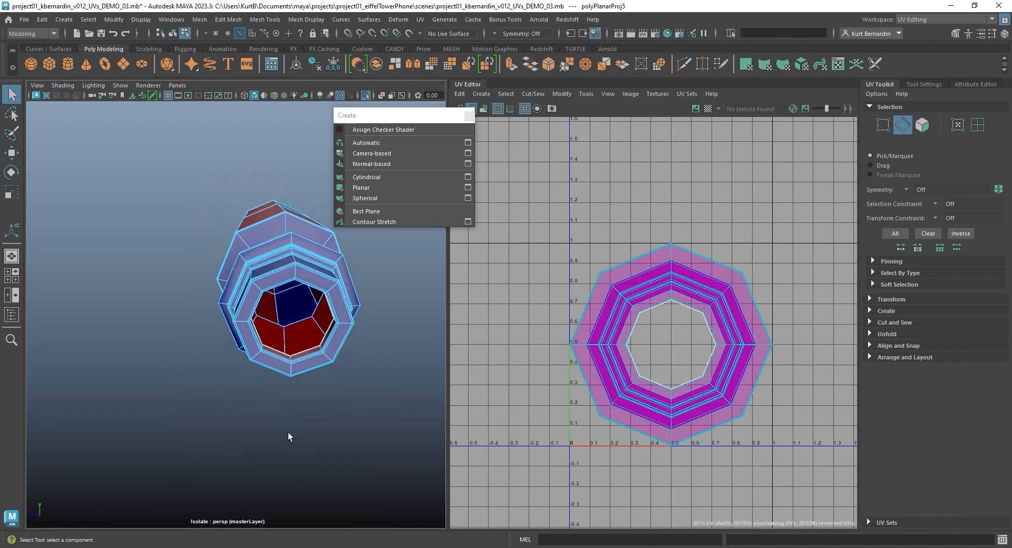
left_click(287, 348)
right_click_drag(575, 269, 559, 283)
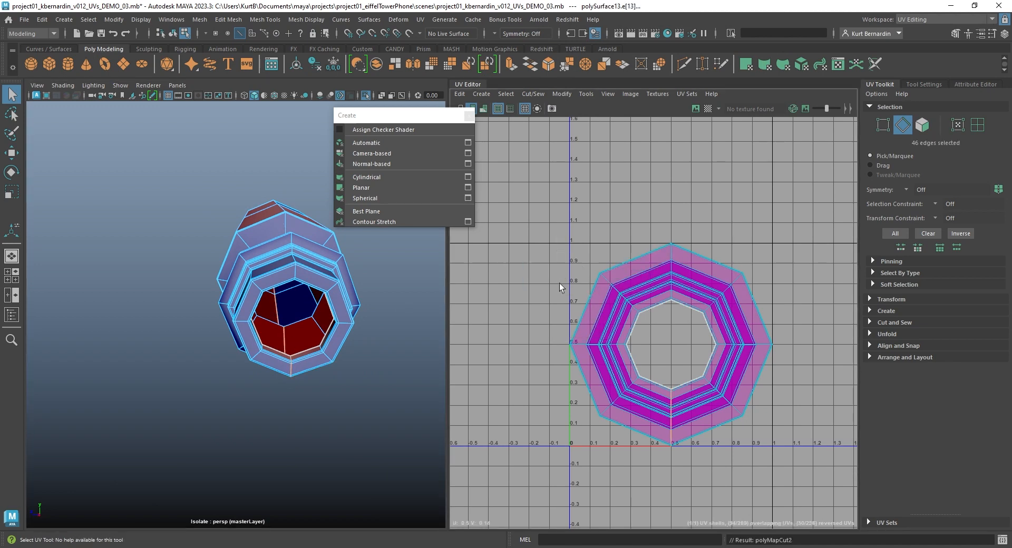
Unfold all UVs of the grip's X-axis projection and frame the resulting shell.
left_click(721, 255)
right_click_drag(729, 233, 580, 234, "shift")
key("f")
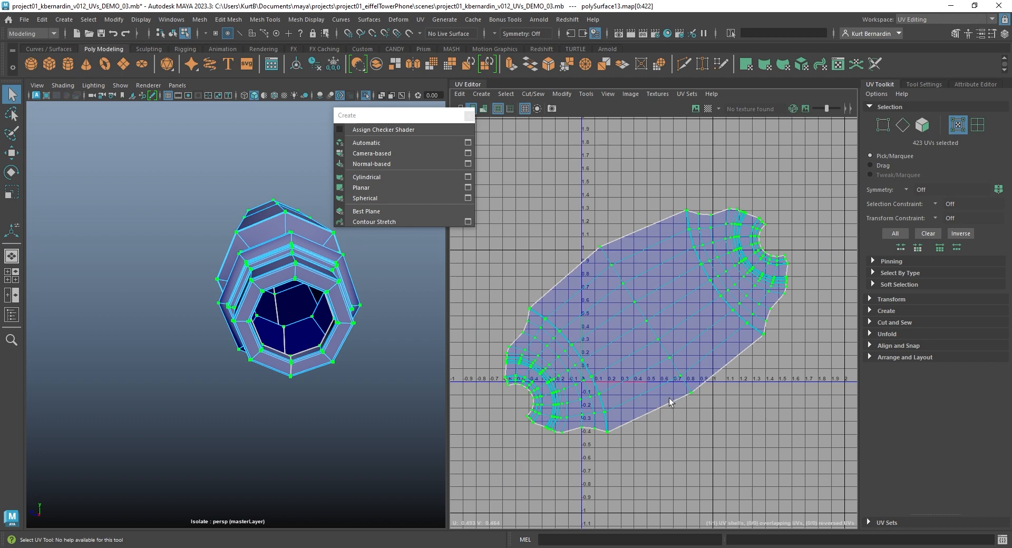
Return the grip to object selection and end its isolation to show the whole telephone.
right_click_drag(268, 241, 294, 217)
left_click_drag(294, 216, 295, 129, "alt")
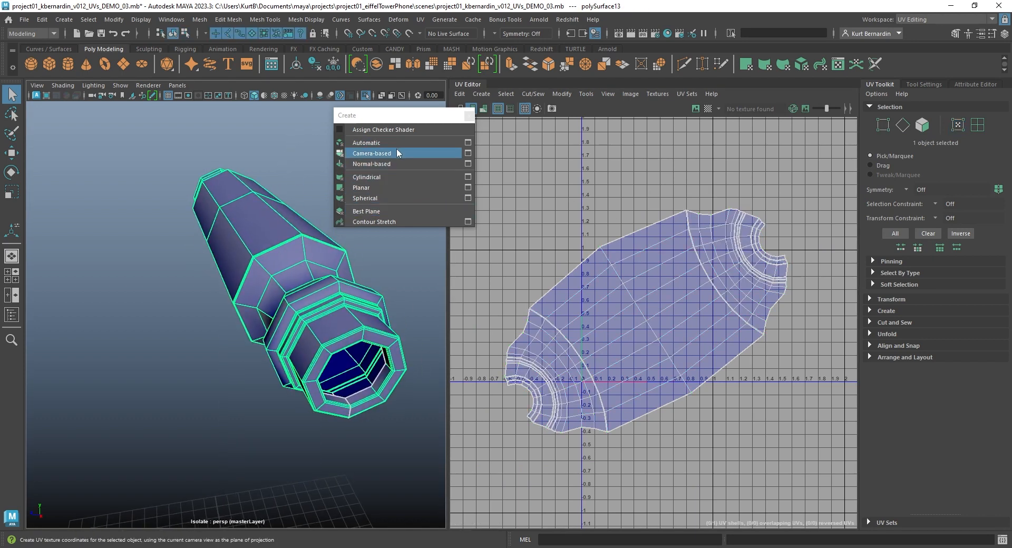
key("ctrl+1")
scroll(208, 274, "down", 5)
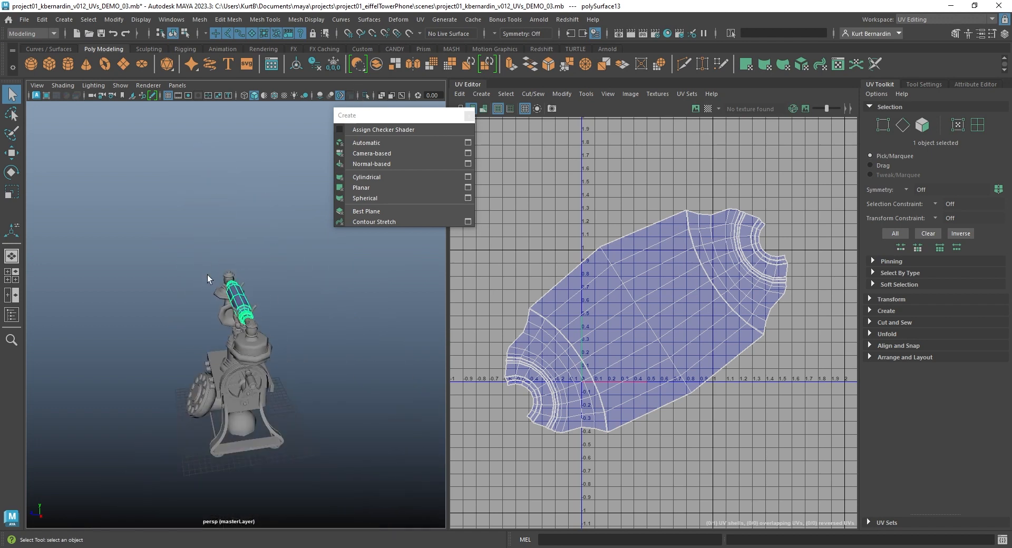
left_click_drag(207, 274, 237, 277, "alt")
right_click_drag(236, 277, 233, 334, "alt")
middle_click_drag(261, 245, 263, 232, "alt")
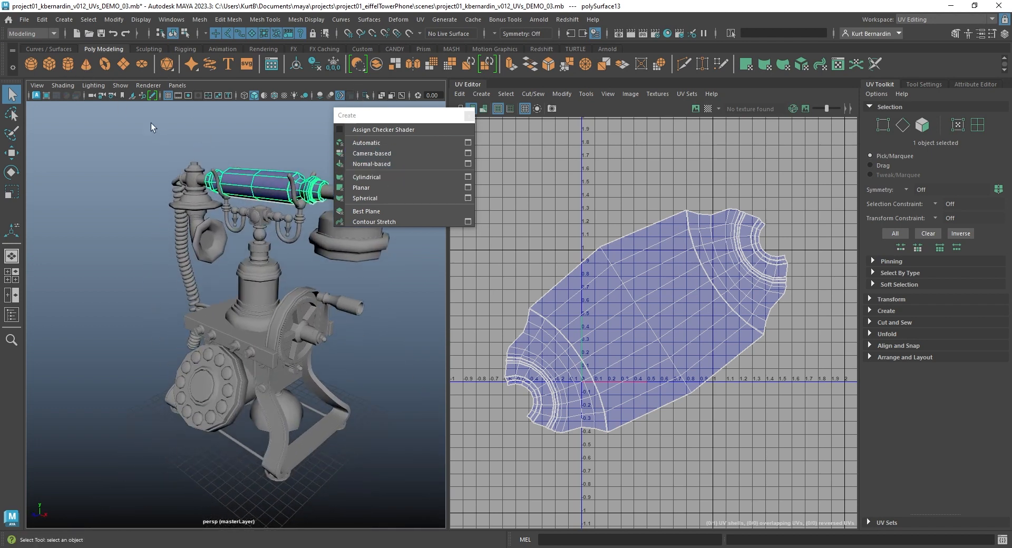
Create a polygon cylinder and isolate it in the viewport.
left_click(66, 64)
key("f")
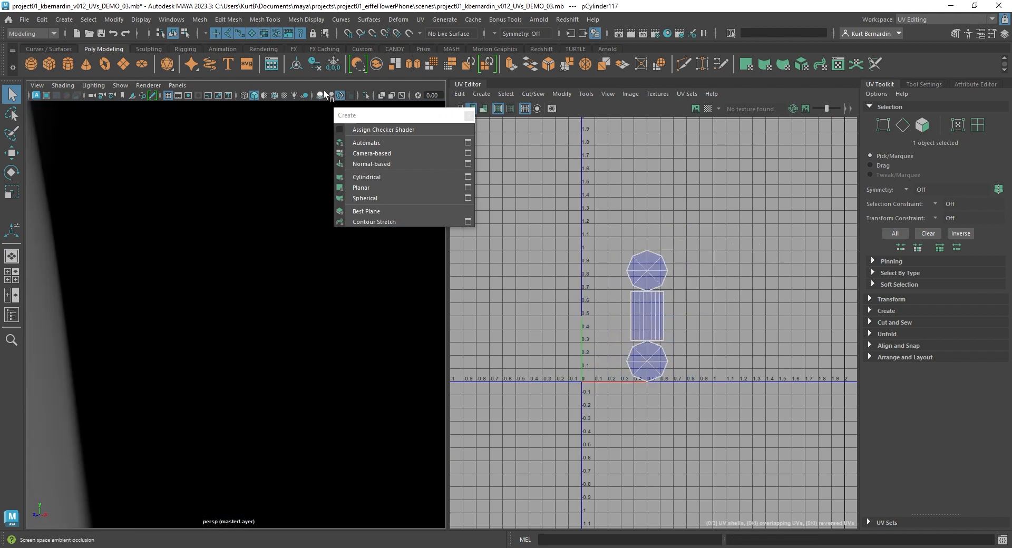
left_click(363, 93)
left_click_drag(230, 362, 232, 327, "alt")
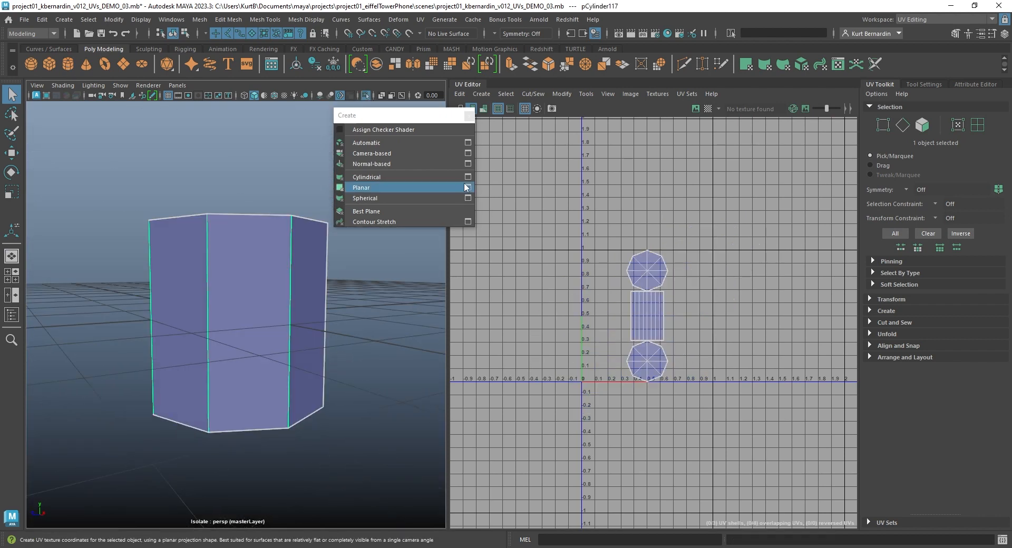
Apply a planar UV projection from the X axis to the cylinder, fitted to its bounding box.
left_click(467, 187)
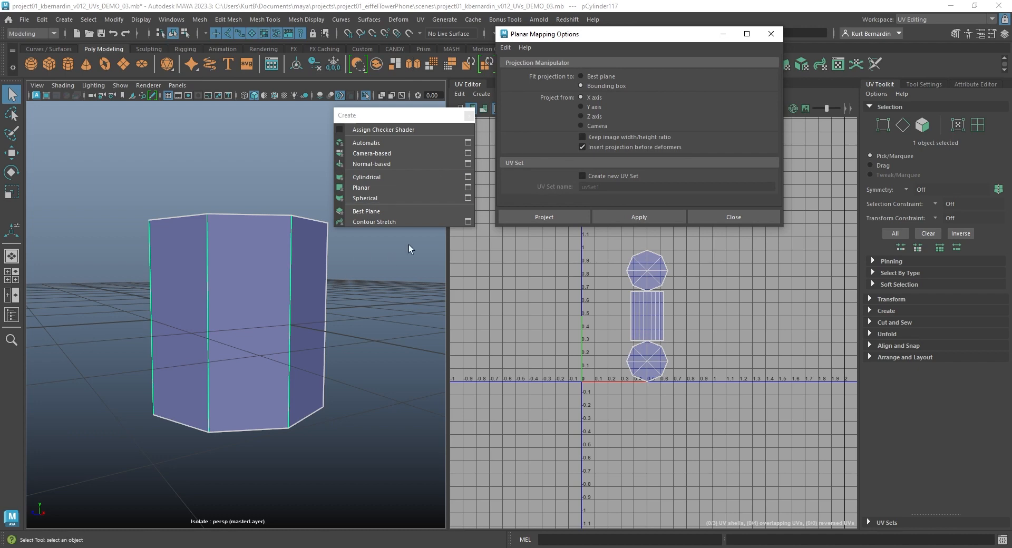
left_click(631, 217)
scroll(633, 279, "up", 3)
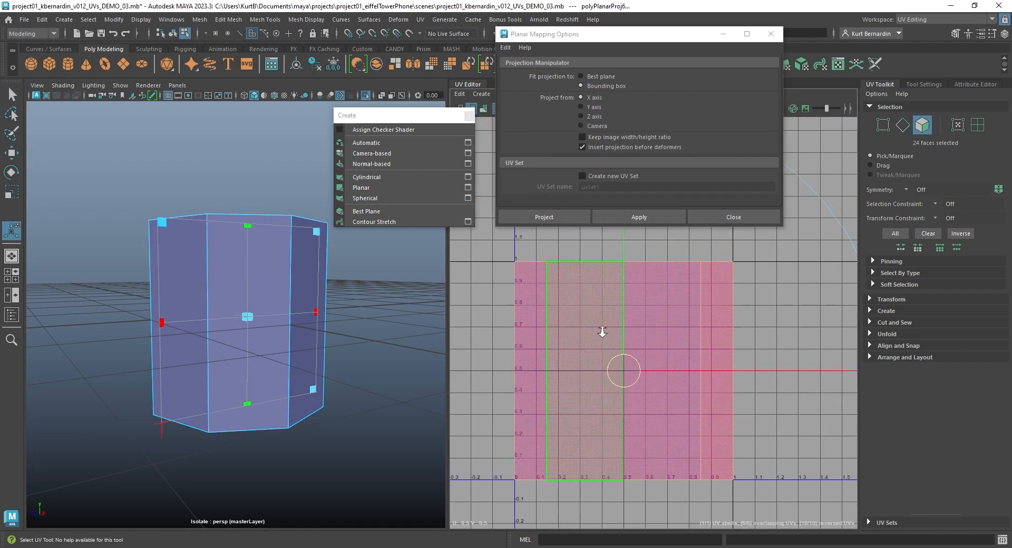
scroll(602, 332, "down", 3)
Select the edge loops around the cylinder's top and bottom caps and cut the UVs along them.
key("q")
right_click_drag(656, 324, 647, 284)
left_click_drag(227, 369, 135, 331, "alt")
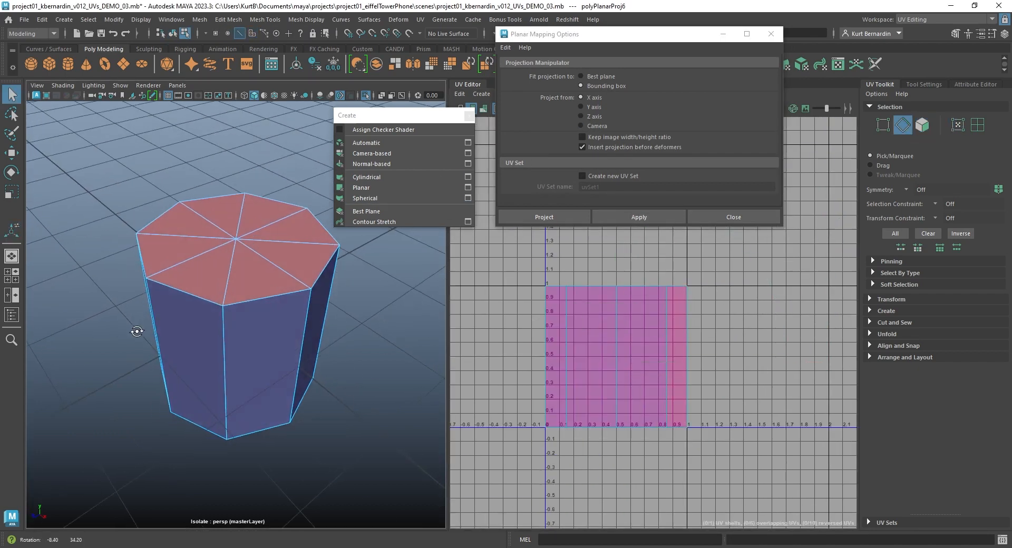
double_click(255, 302)
double_click(263, 430, "shift")
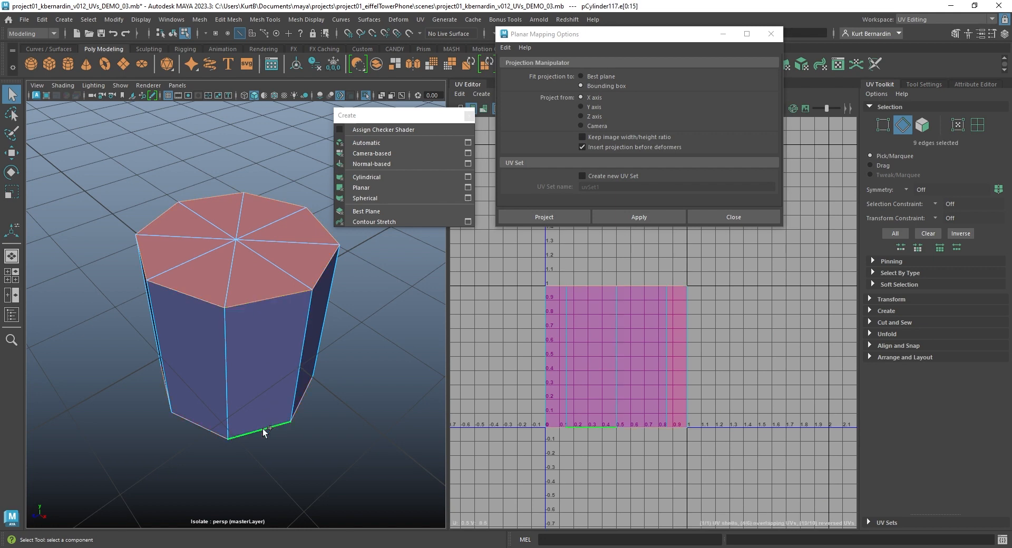
left_click_drag(256, 388, 251, 355, "alt")
right_click_drag(609, 278, 628, 316, "shift")
Move the UV shell of the cylinder's side faces out of the 0 to 1 UV space, clear of the cap shells.
key("w")
scroll(623, 351, "down", 3)
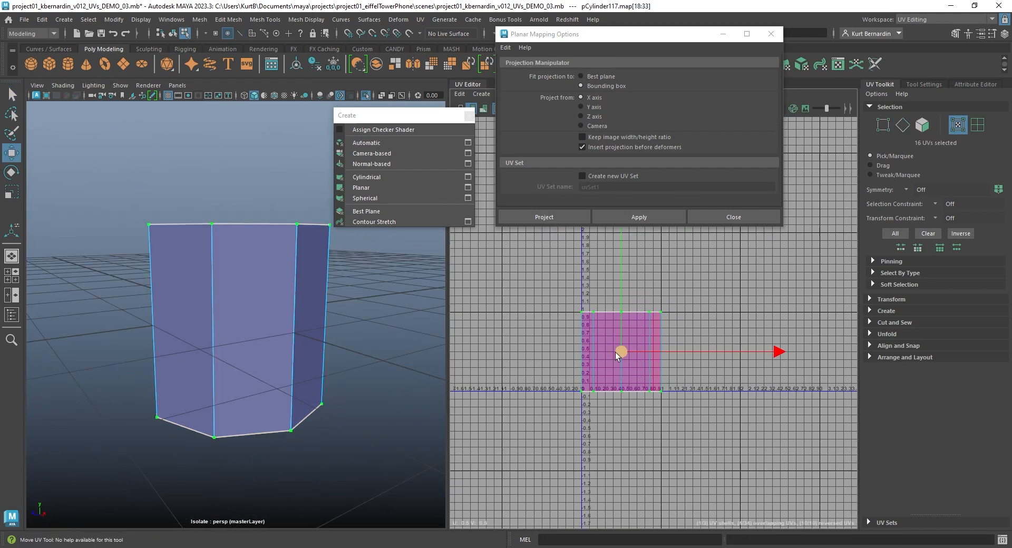
left_click_drag(621, 352, 771, 306)
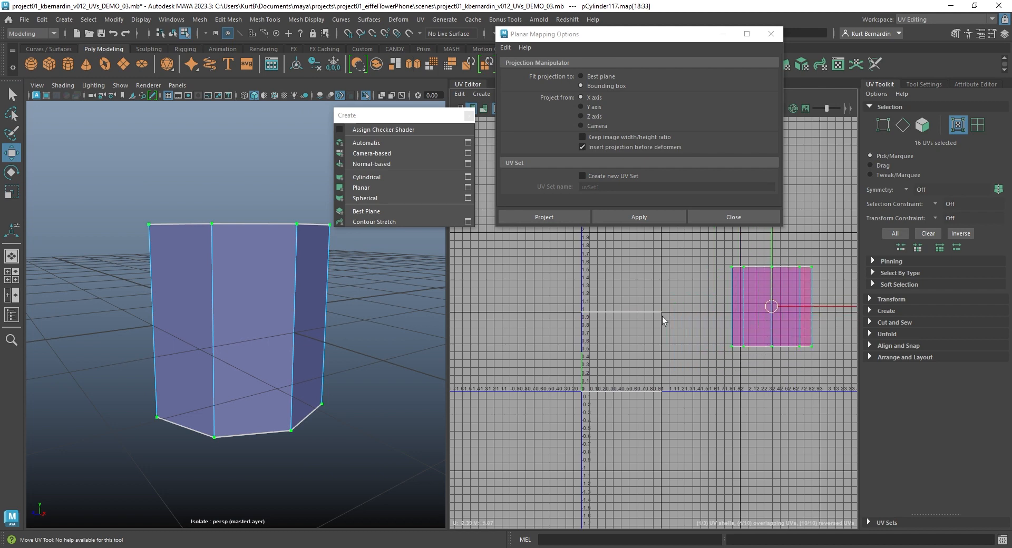
Select the UVs of the top cap and those of the bottom cap in turn to examine their flattened shells.
scroll(588, 312, "up", 2)
left_click_drag(685, 368, 686, 372)
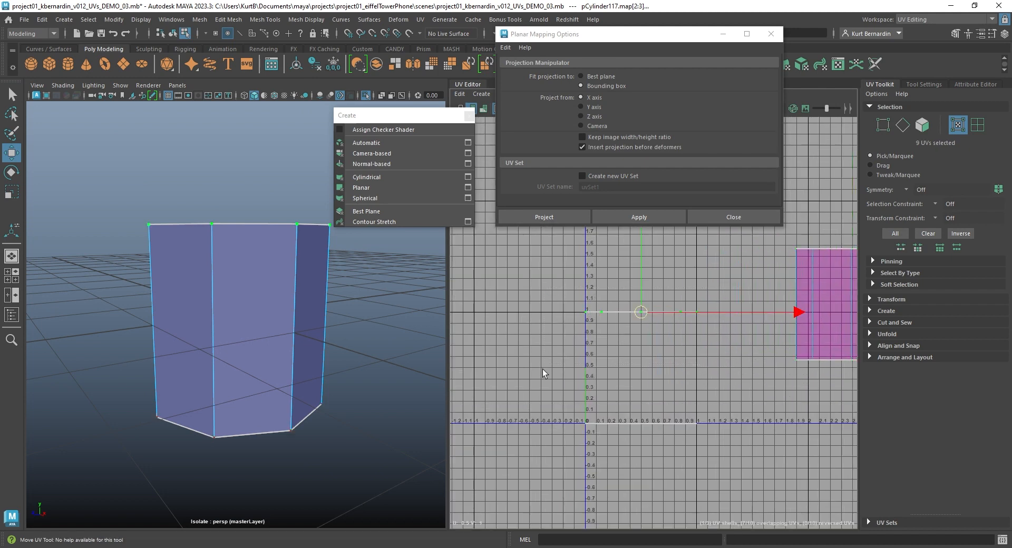
left_click_drag(716, 452, 717, 452)
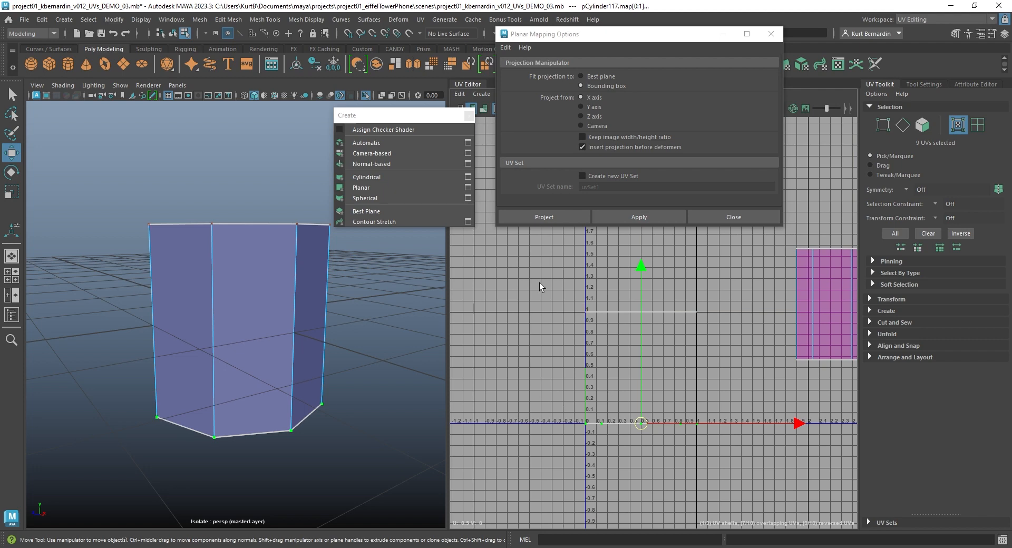
Try to unfold the flattened UV shell of the cylinder's top cap, and undo the unfold.
left_click_drag(539, 282, 712, 329)
right_click_drag(672, 301, 505, 290, "shift")
scroll(646, 322, "up", 12)
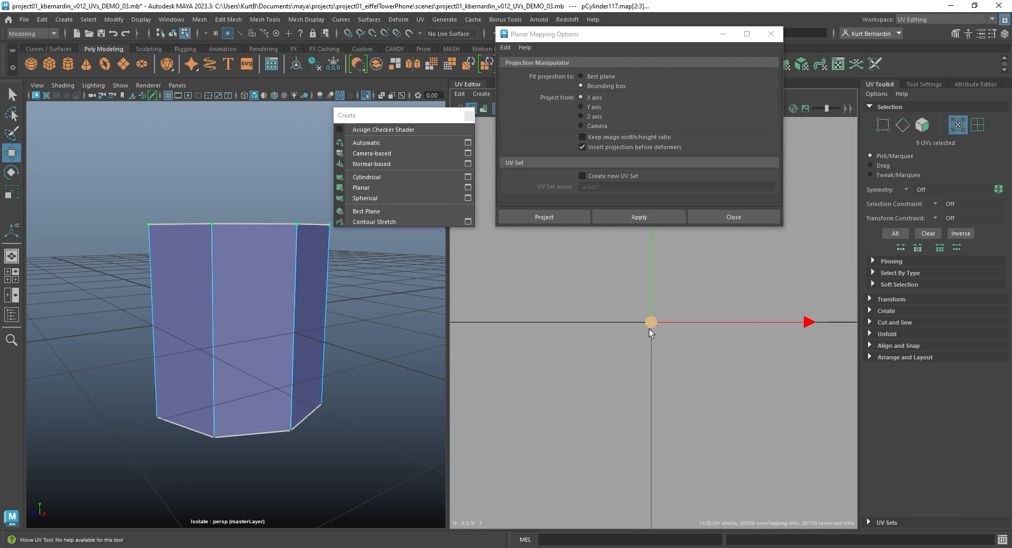
scroll(649, 329, "up", 4)
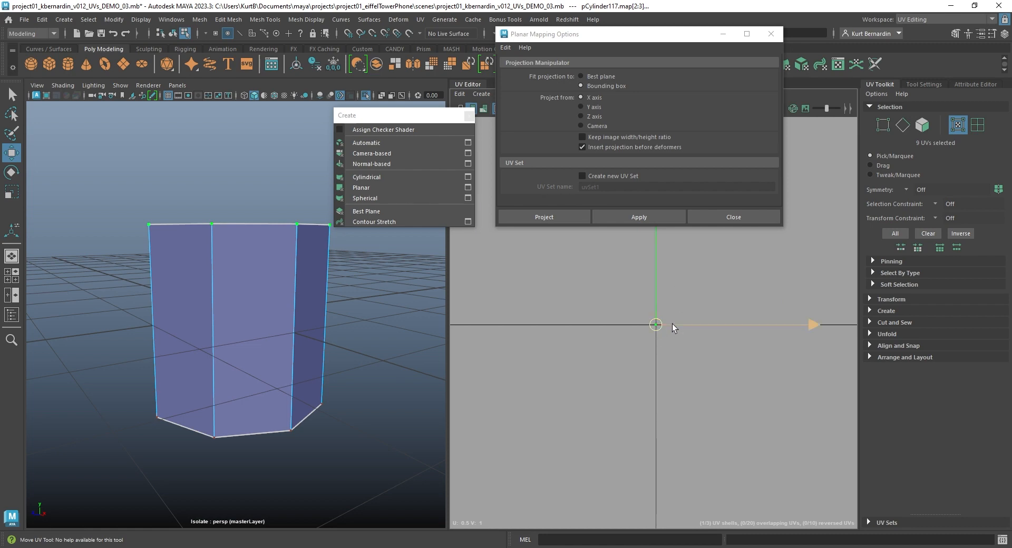
scroll(656, 317, "down", 8)
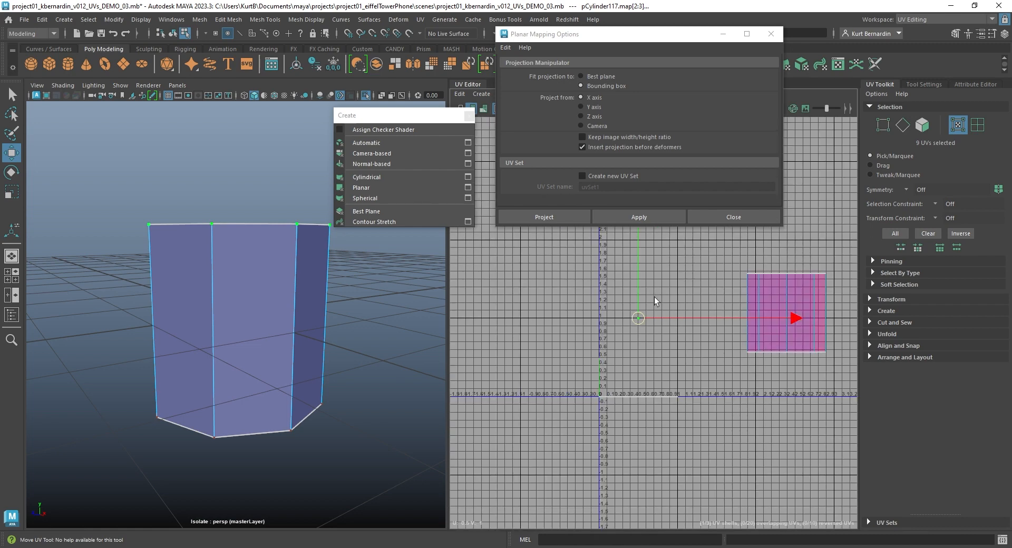
scroll(638, 320, "up", 4)
scroll(632, 321, "down", 2)
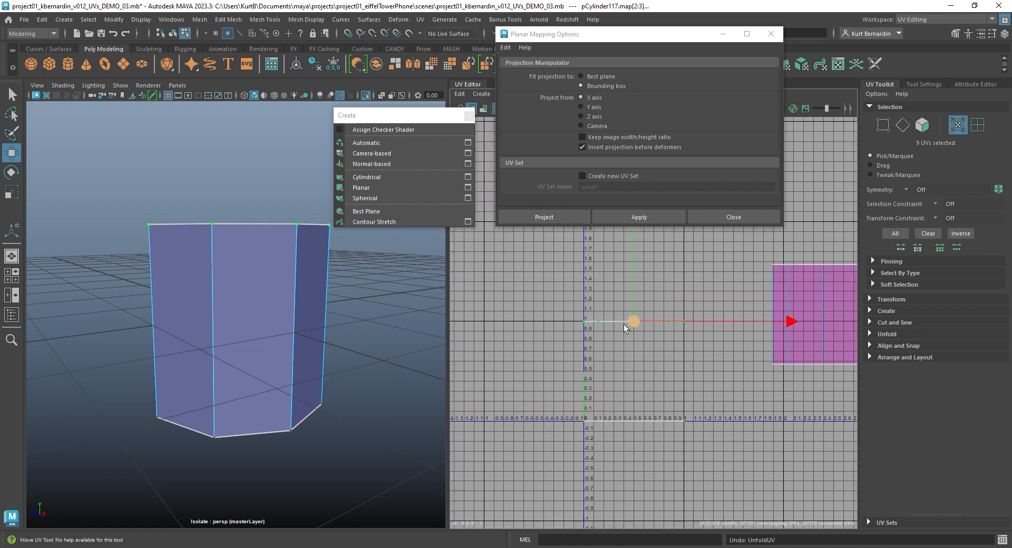
Move a single UV of the flattened top cap shell up to about U 0.8, V 1.3.
scroll(624, 325, "up", 3)
key("q")
left_click(688, 319)
key("w")
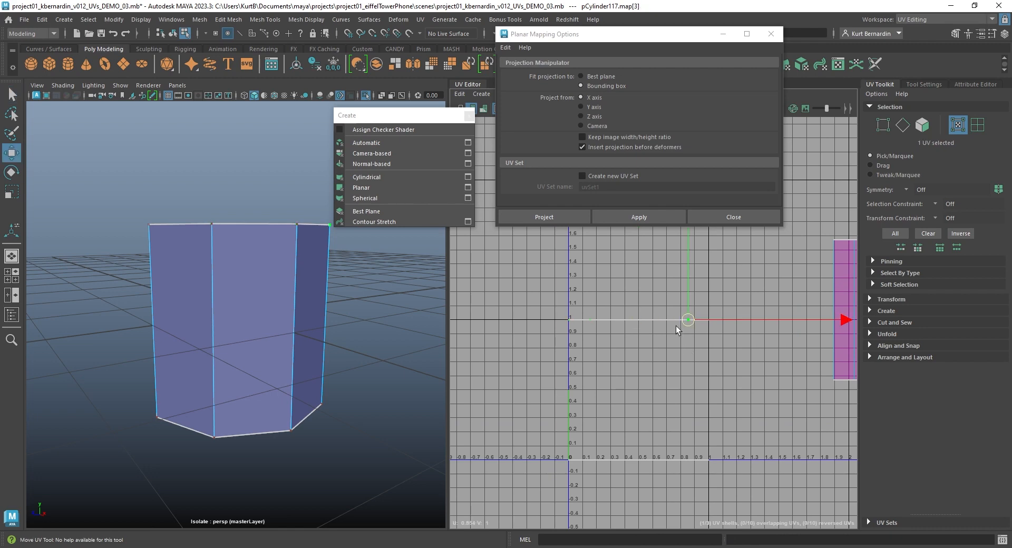
left_click_drag(689, 320, 680, 278)
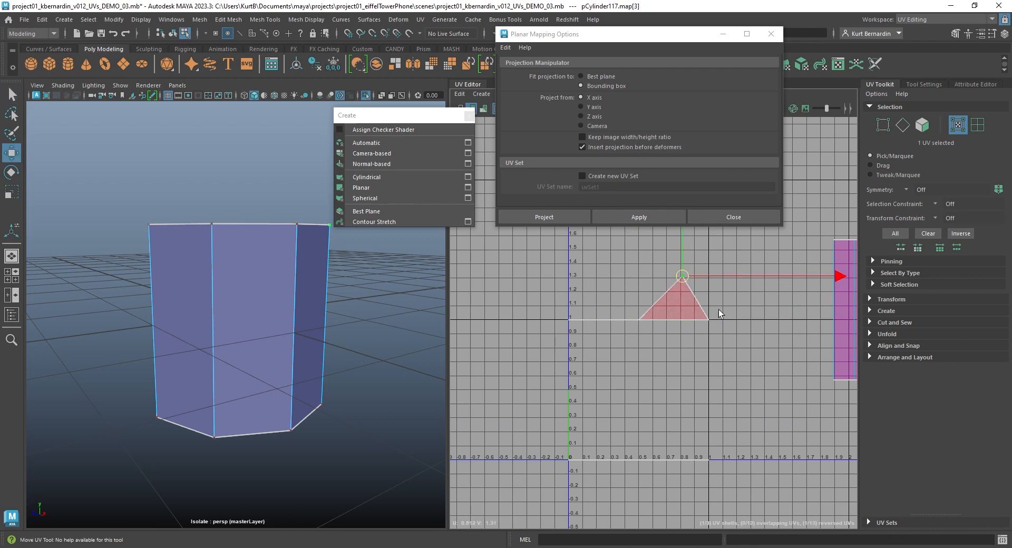
Unfold the top cap's UV shell, and move the centre UV of the flattened bottom cap up to about V 0.3.
double_click(670, 303)
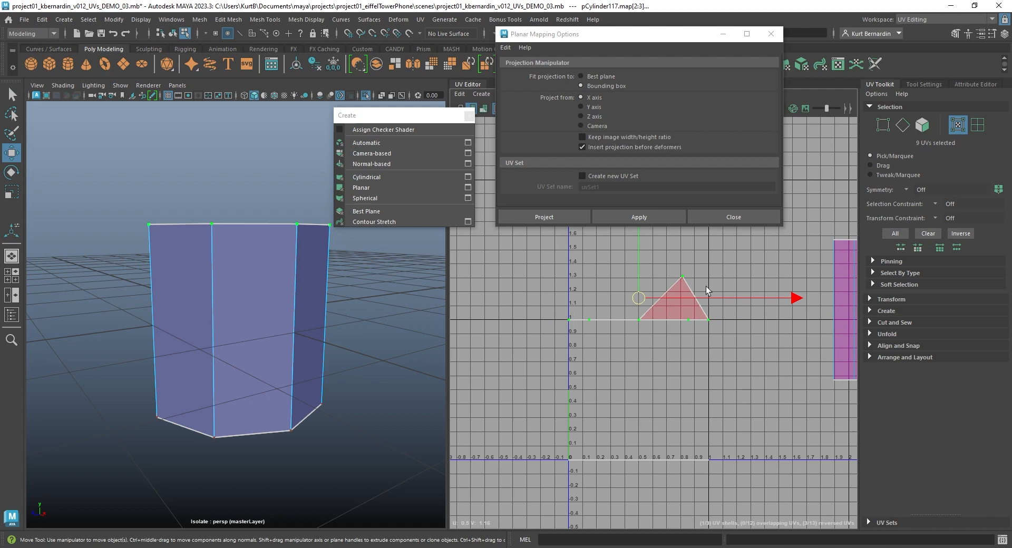
right_click_drag(707, 287, 581, 284, "shift")
left_click(637, 460)
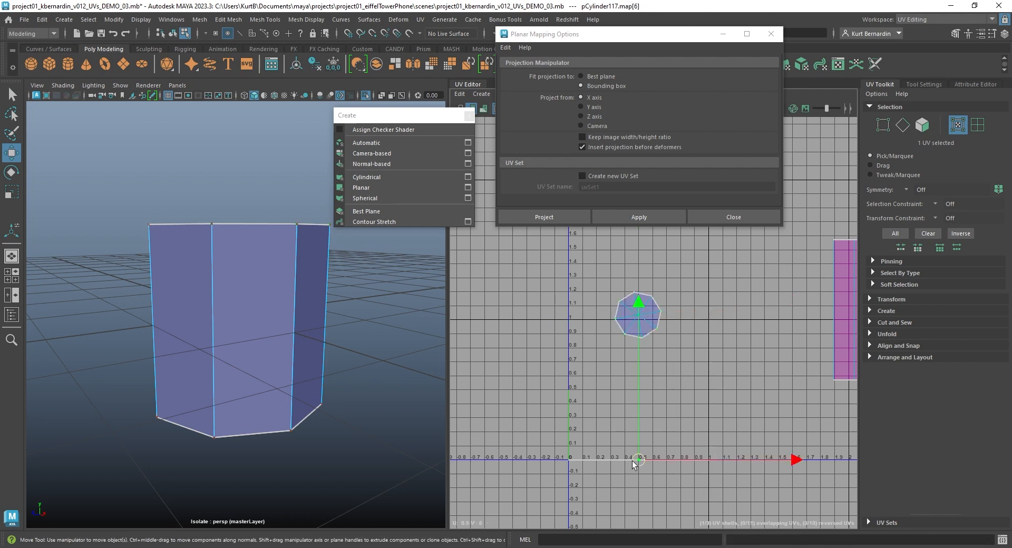
left_click_drag(641, 456, 639, 410)
Apply a camera-based UV projection to the whole cylinder from an angled view showing its top cap and sides.
right_click_drag(263, 318, 295, 212)
left_click(270, 172)
left_click(260, 239)
mouse_move(260, 238)
left_mouse_down("alt")
mouse_move(256, 276)
mouse_move(303, 287)
mouse_move(266, 255)
left_mouse_up("alt")
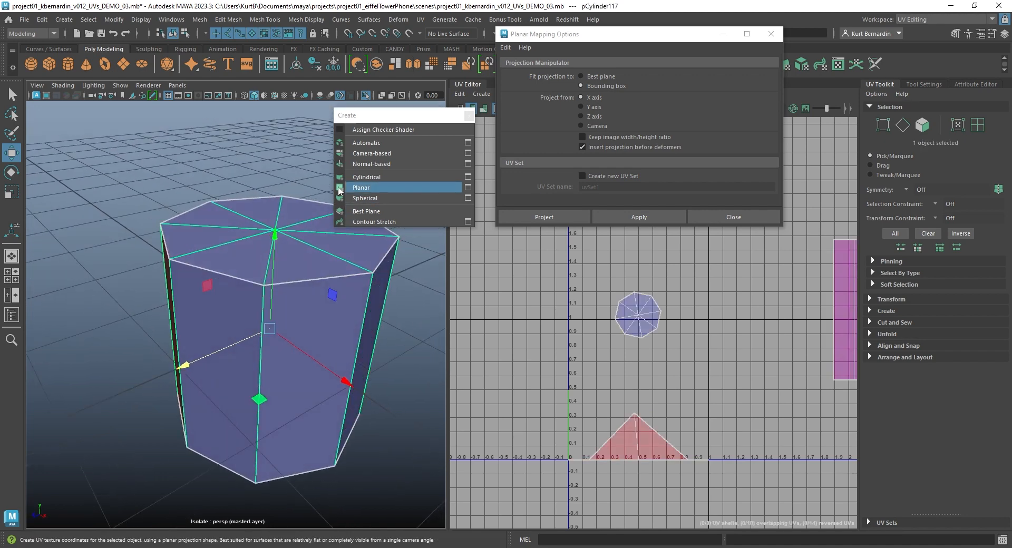
left_click(384, 154)
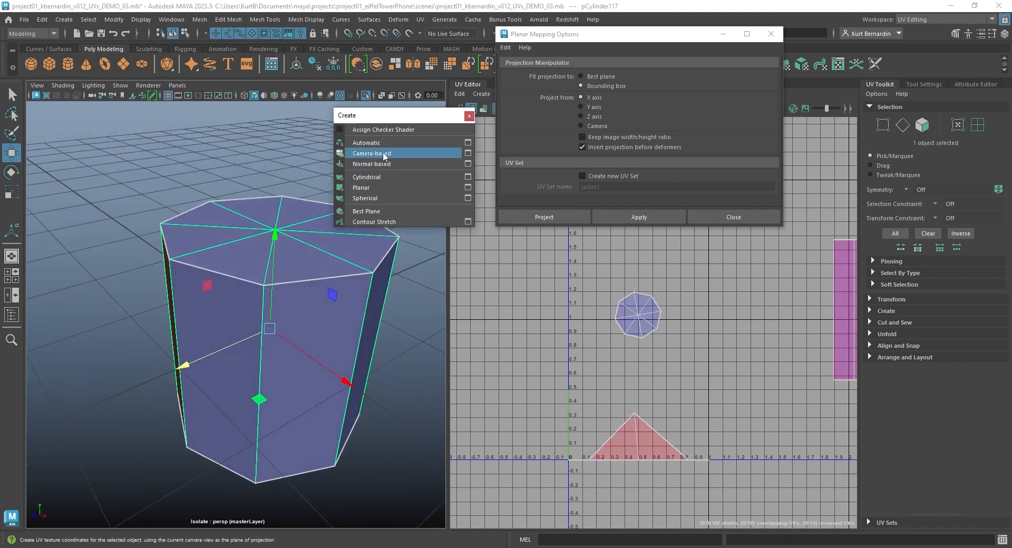
Move the UV shell of the cylinder's side faces out of the 0 to 1 UV space, away from the two cap shells.
right_click_drag(639, 382, 599, 362)
double_click(635, 361)
double_click(633, 395, "shift")
key("w")
right_click_drag(616, 344, 662, 343)
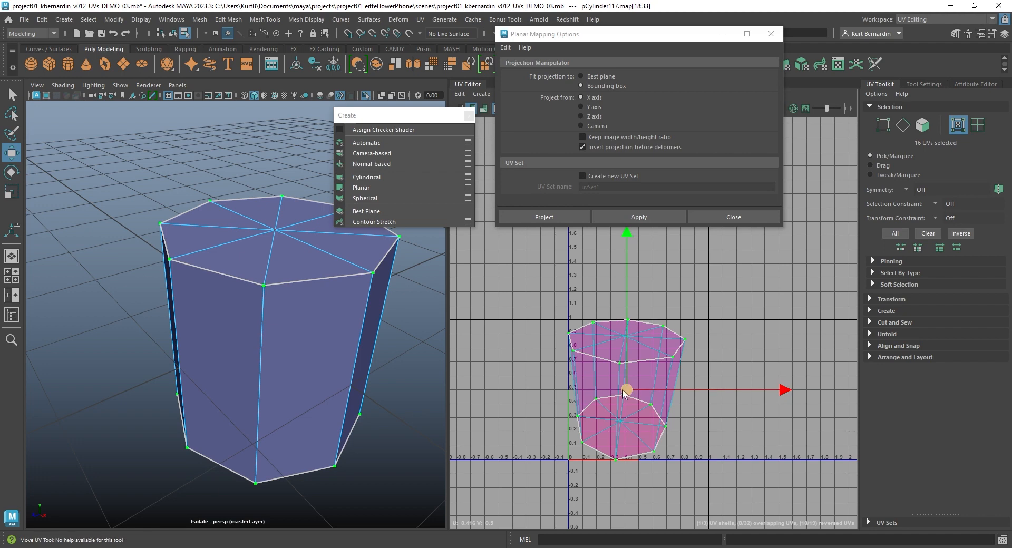
left_click_drag(627, 389, 809, 369)
Cut a vertical seam in the cylinder's side shell and unfold all of the cylinder's UV shells together.
right_click_drag(807, 364, 804, 332)
left_click(776, 316)
mouse_move(771, 304)
right_mouse_down("shift")
mouse_move(733, 316)
mouse_move(738, 292)
mouse_move(759, 296)
right_mouse_up("shift")
scroll(739, 308, "down", 3)
left_click_drag(834, 422, 834, 422)
right_click_drag(769, 293, 599, 303, "shift")
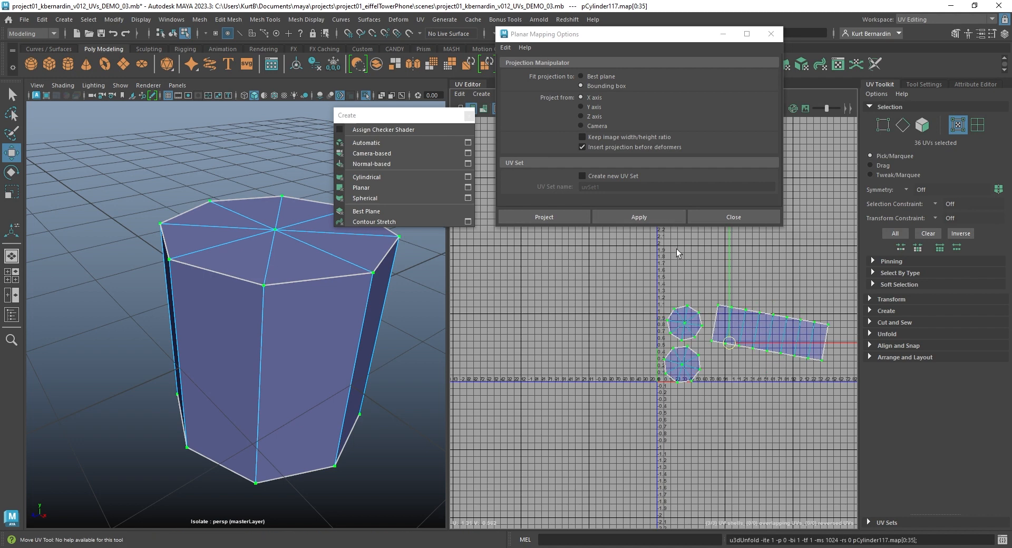
Delete the cylinder and turn off isolation to bring back the full telephone model.
middle_click_drag(647, 257, 563, 269, "alt")
key("Delete")
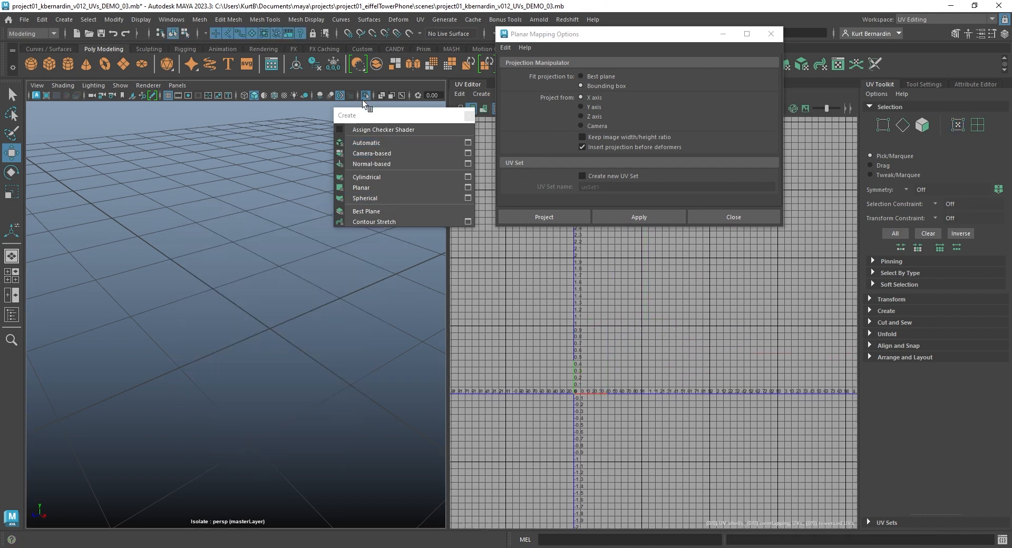
left_click(366, 96)
Select the octagonal rim piece under the bell at the handset's earpiece end, and close the Planar Mapping options.
right_click_drag(243, 242, 205, 237, "alt")
middle_click_drag(238, 158, 216, 233, "alt")
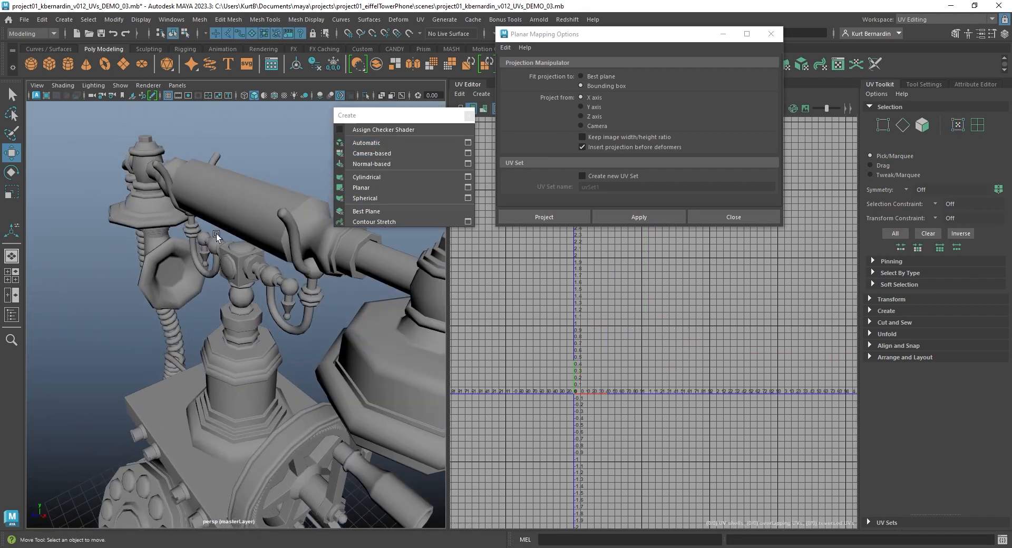
right_click_drag(216, 233, 257, 261, "alt")
left_click_drag(238, 255, 286, 248, "alt")
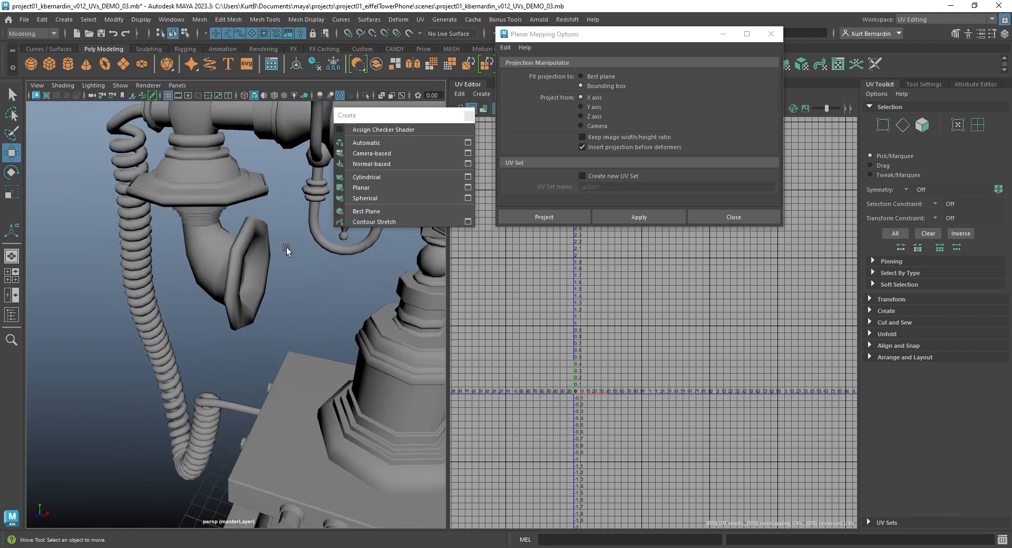
middle_click_drag(286, 248, 59, 290, "alt")
left_click_drag(58, 289, 143, 327, "alt")
middle_click_drag(245, 420, 255, 326, "alt")
left_click(255, 327)
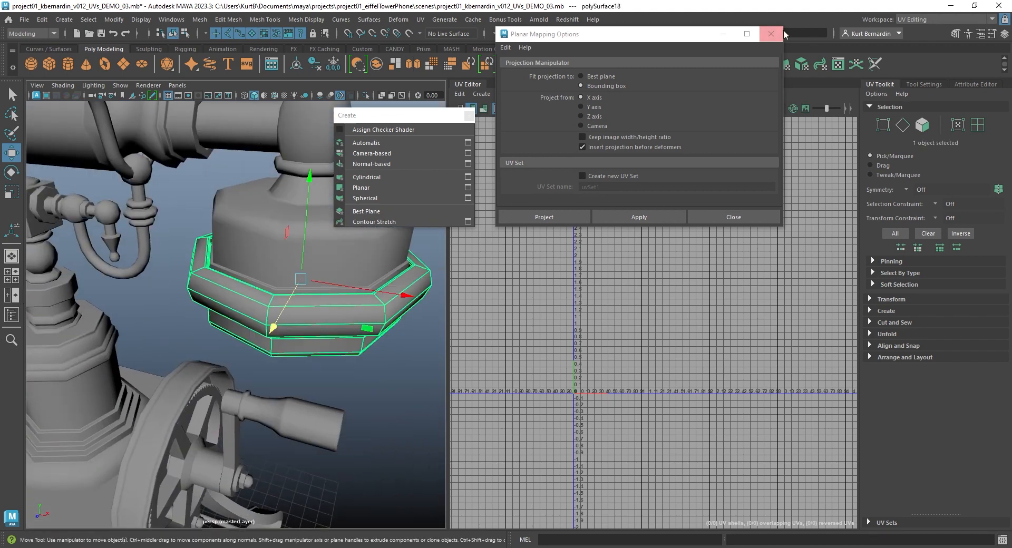
left_click(771, 34)
left_click_drag(439, 116, 509, 57)
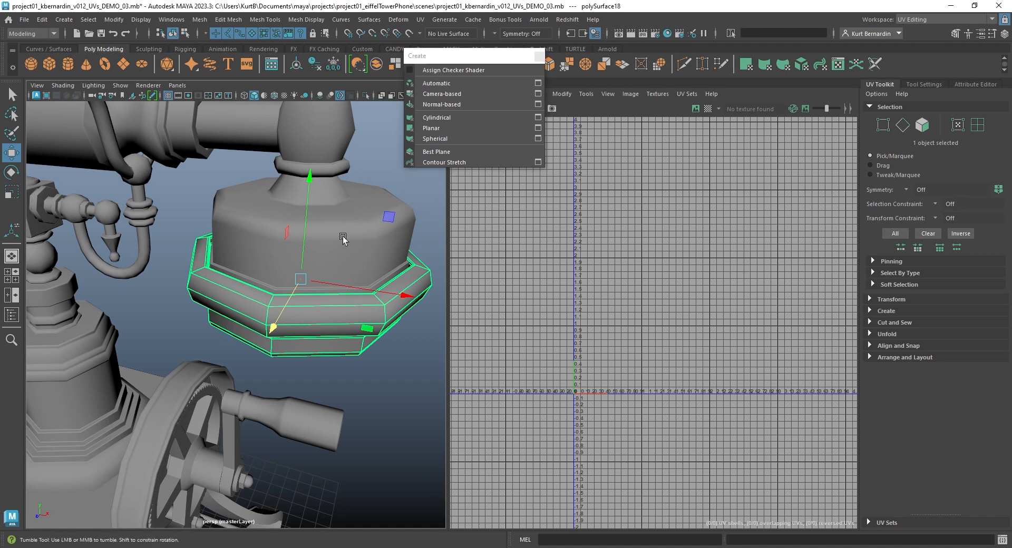
Isolate the octagonal rim piece and apply a planar UV projection to it.
left_click_drag(344, 239, 326, 228, "alt")
key("f")
left_click(365, 96)
left_click_drag(287, 274, 324, 258, "alt")
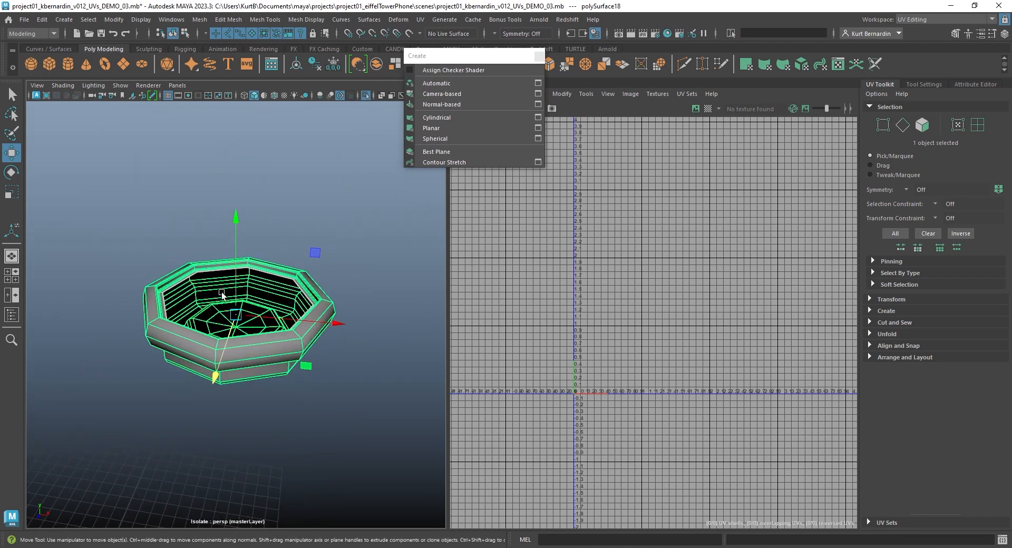
left_click_drag(223, 295, 201, 323, "alt")
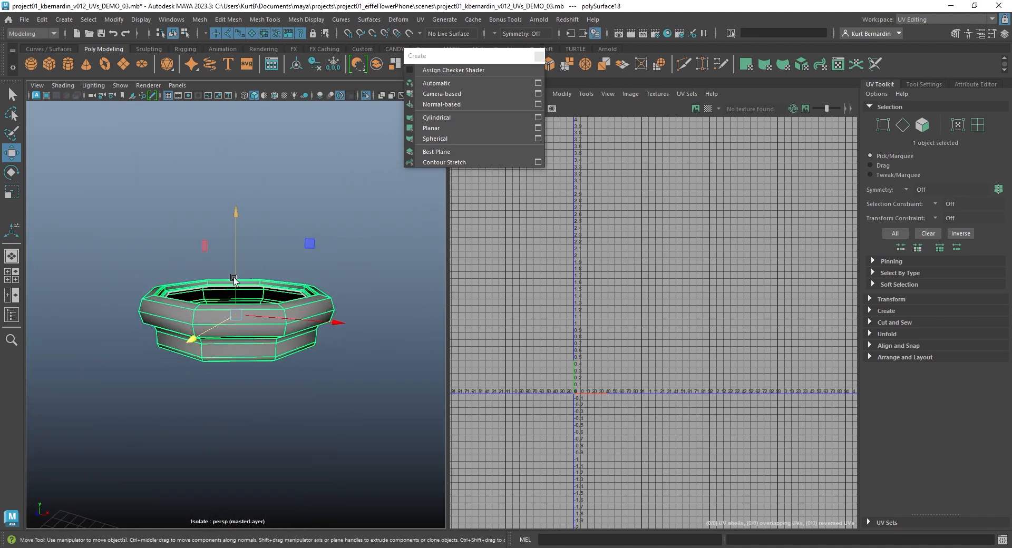
left_click_drag(234, 280, 220, 330, "alt")
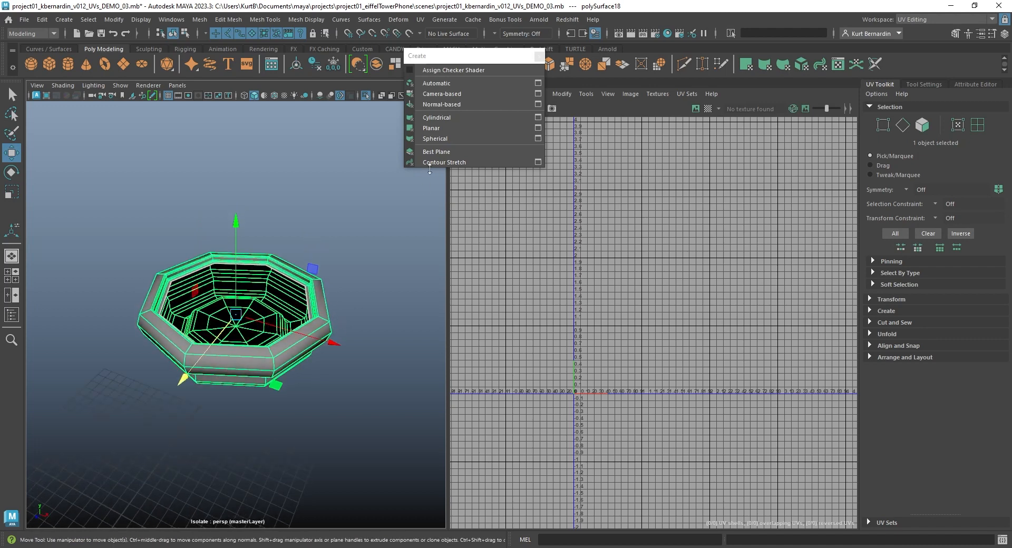
left_click(432, 128)
key("f")
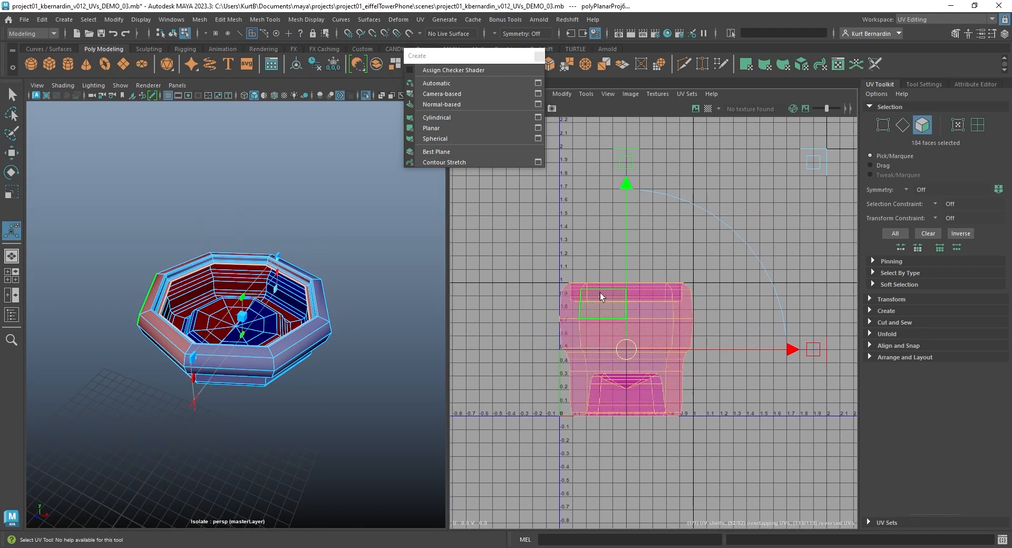
Leave the rim's isolation, select the curved mouthpiece horn at the handset's other end, and isolate it.
right_click_drag(599, 290, 531, 306)
right_click_drag(188, 293, 280, 201)
left_click(280, 201)
key("ctrl+1")
left_click(245, 290)
key("f")
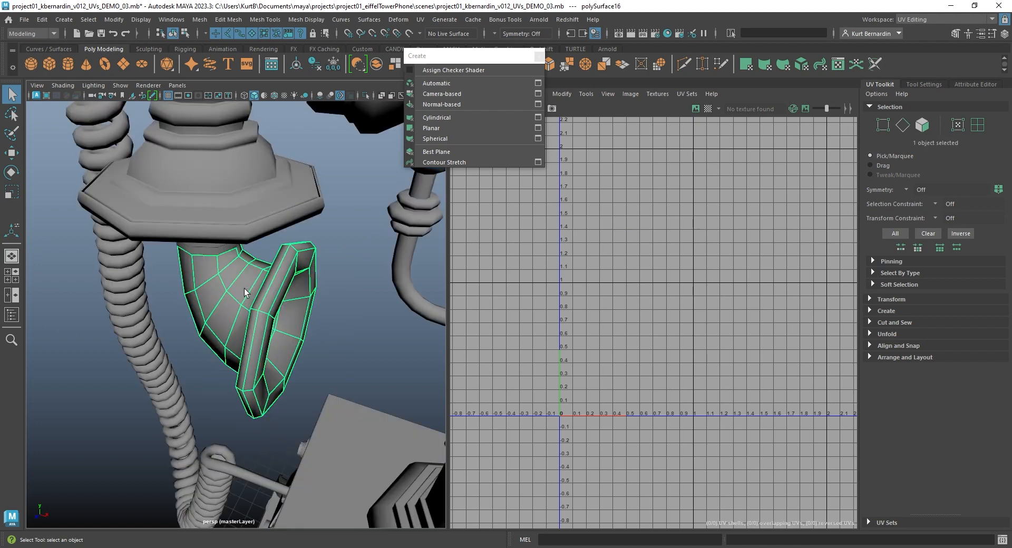
left_click_drag(245, 289, 222, 246, "alt")
left_click(365, 94)
key("f")
Inspect the mouthpiece horn from several angles and apply a planar UV projection to it.
right_click_drag(227, 262, 204, 195, "alt")
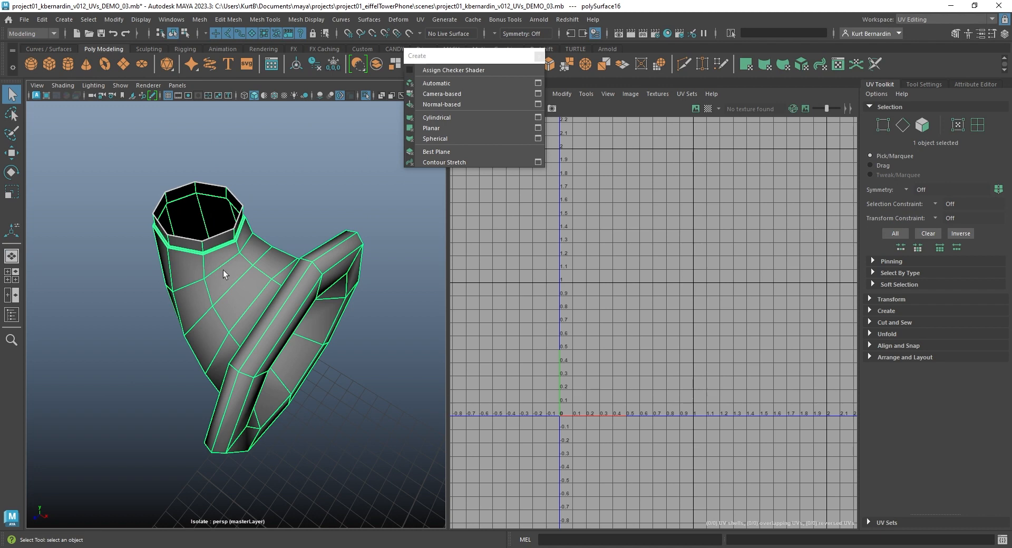
left_click_drag(223, 274, 288, 247, "alt")
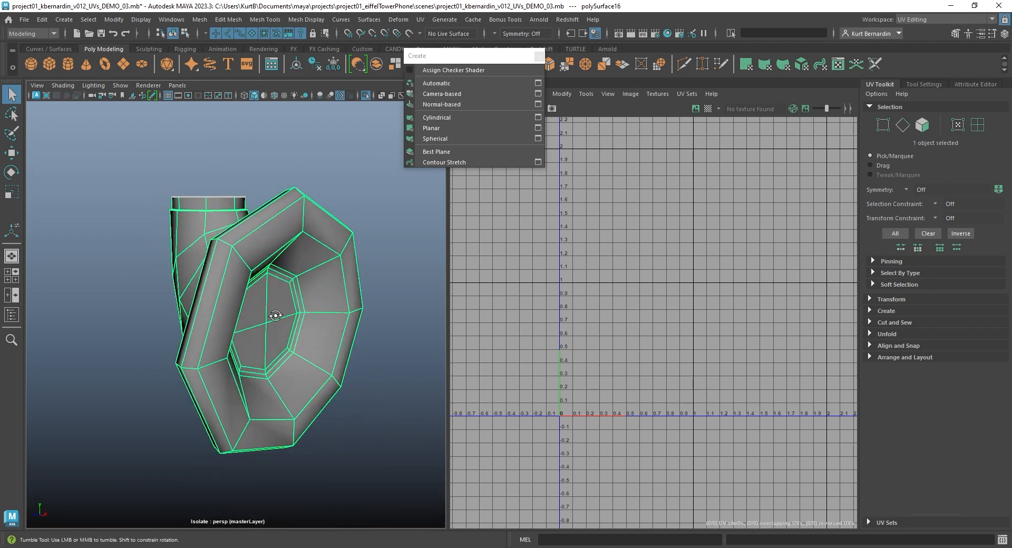
left_click_drag(285, 284, 290, 205, "alt")
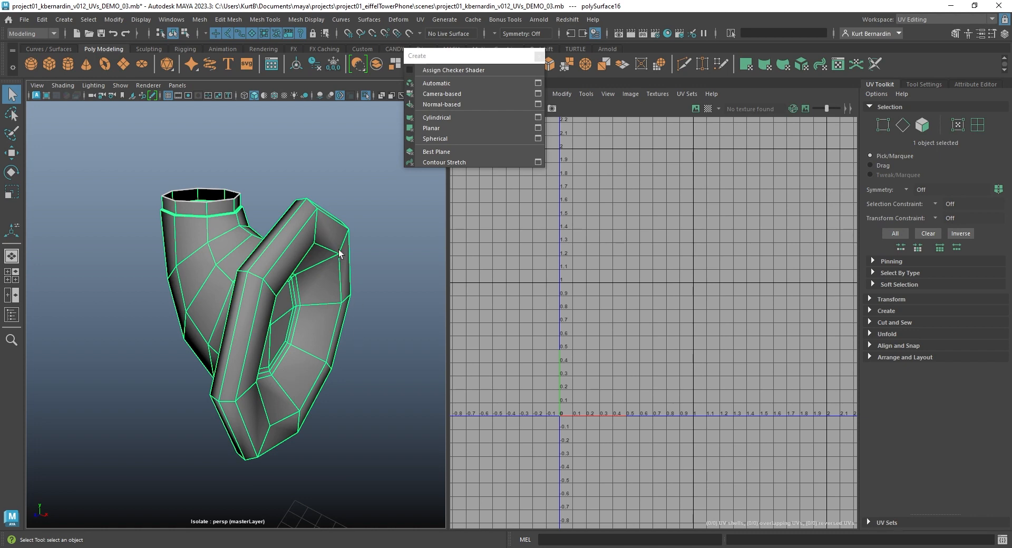
left_click(454, 127)
scroll(610, 319, "up", 3)
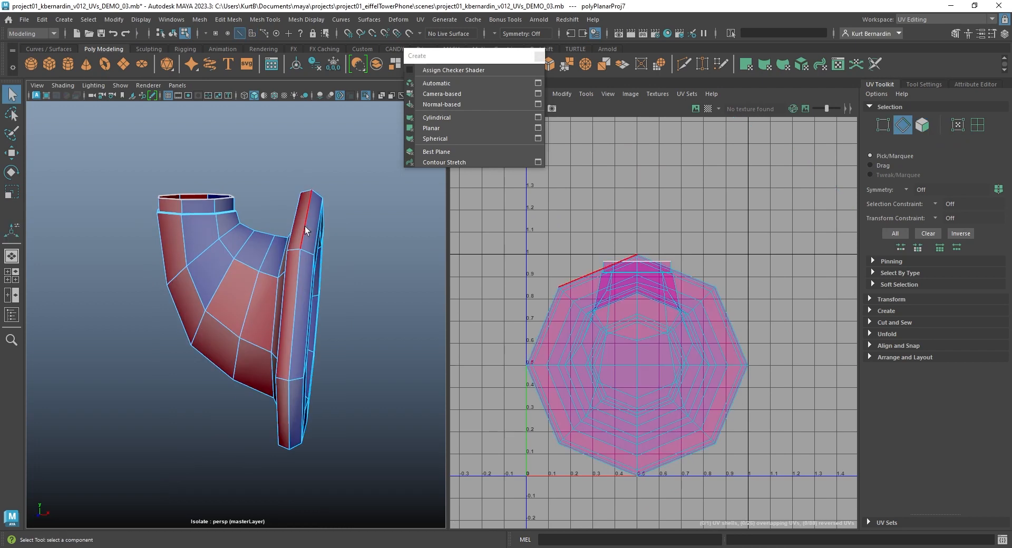
Cut a UV seam along the eight-edge loop around the outer rim of the mouthpiece horn.
double_click(305, 228)
left_click_drag(305, 228, 311, 229, "alt")
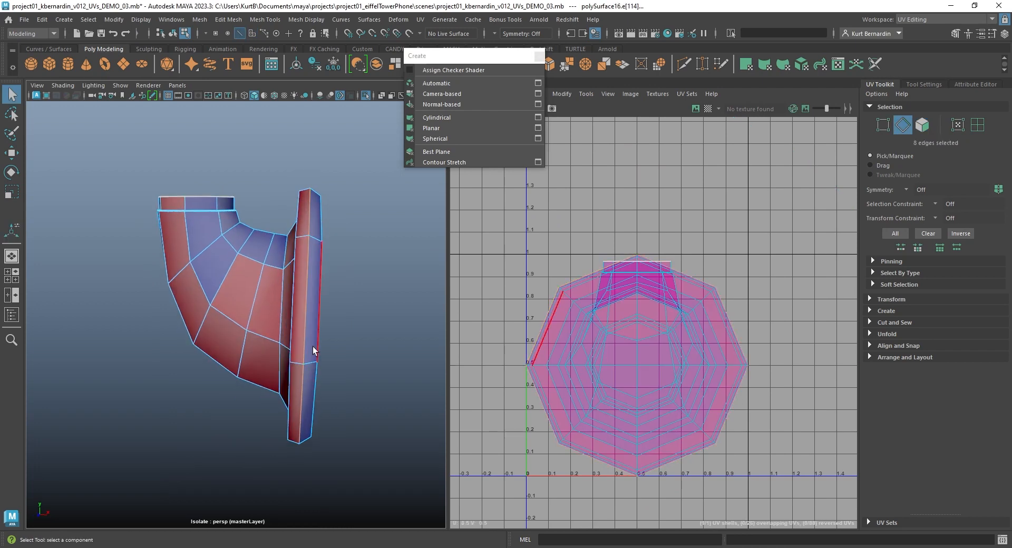
right_click_drag(742, 230, 704, 246, "shift")
Move the UV shell of the horn's curved body out of the 0 to 1 space, clear of the front face shell.
right_click_drag(634, 272, 670, 295)
left_click(643, 318)
key("w")
scroll(643, 318, "down", 3)
left_click_drag(642, 331, 771, 317)
middle_click_drag(772, 322, 696, 327, "alt")
left_click(615, 263)
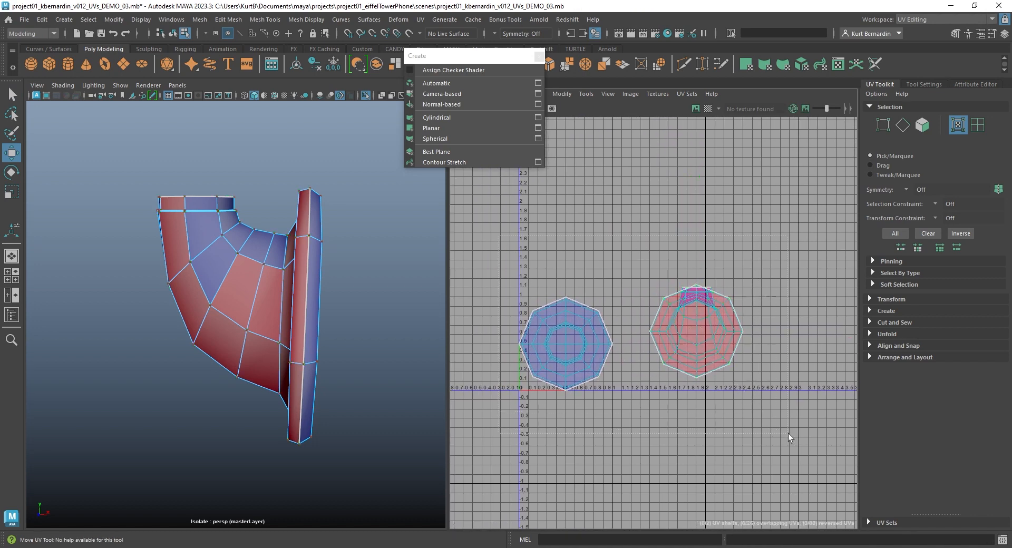
Select the UVs of both mouthpiece shells and unfold them.
left_click_drag(788, 434, 788, 434)
right_click_drag(714, 238, 549, 240, "shift")
scroll(654, 283, "up", 3)
left_click(540, 343)
middle_click_drag(530, 344, 603, 309, "alt")
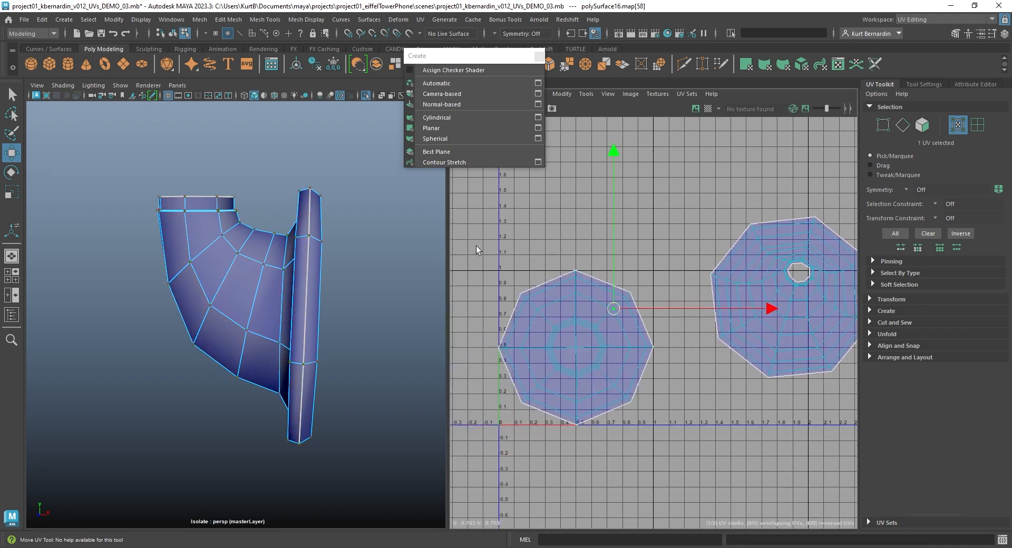
Select the UVs of the horn body's unfolded shell and examine how it corresponds to the model.
left_click_drag(692, 457, 692, 457)
middle_click_drag(696, 203, 574, 231, "alt")
left_click_drag(574, 231, 801, 451)
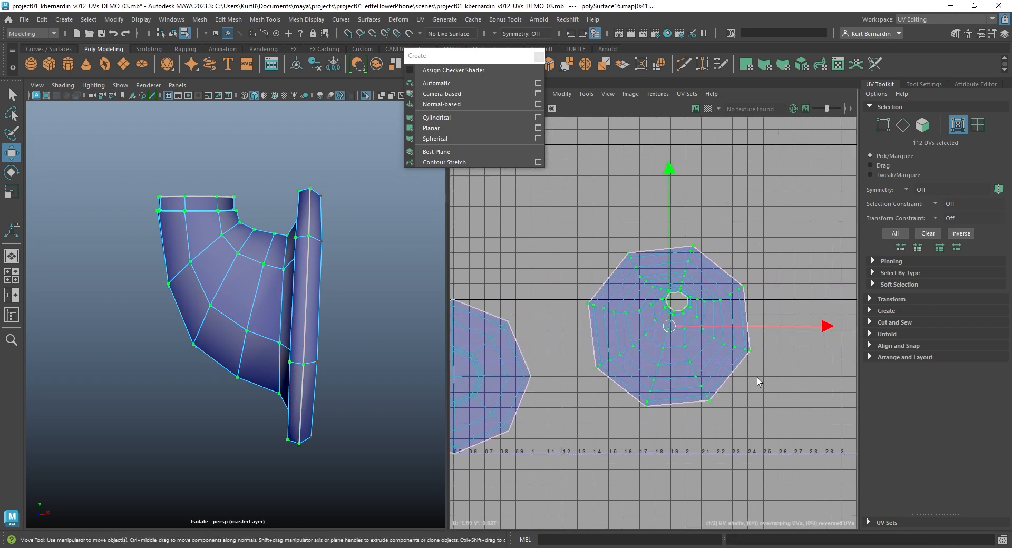
scroll(718, 275, "up", 3)
left_click_drag(232, 319, 179, 346, "alt")
scroll(258, 323, "up", 3)
Select the 13-edge line running along the horn's body from the neck opening to the outer rim.
right_click_drag(605, 262, 615, 222)
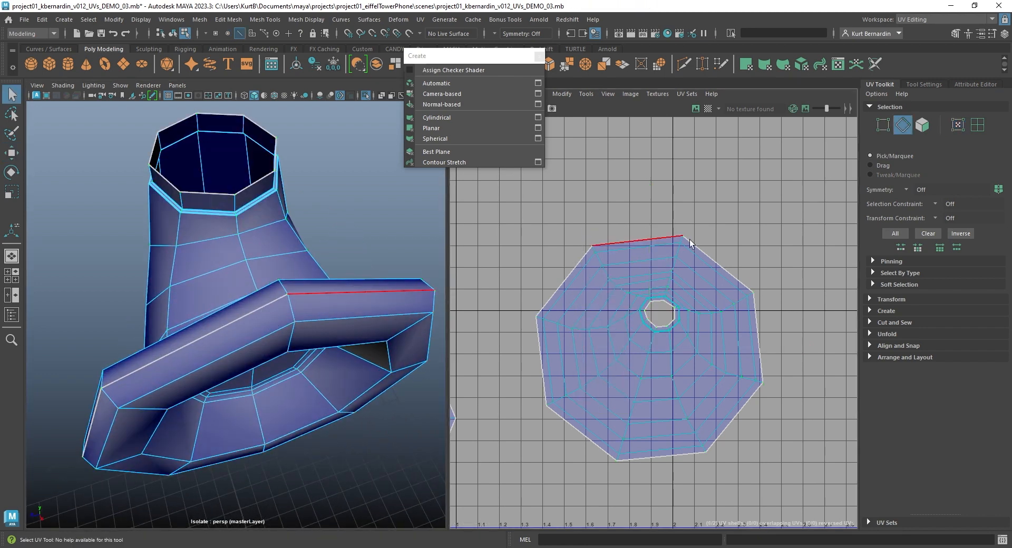
scroll(656, 278, "up", 3)
double_click(688, 259)
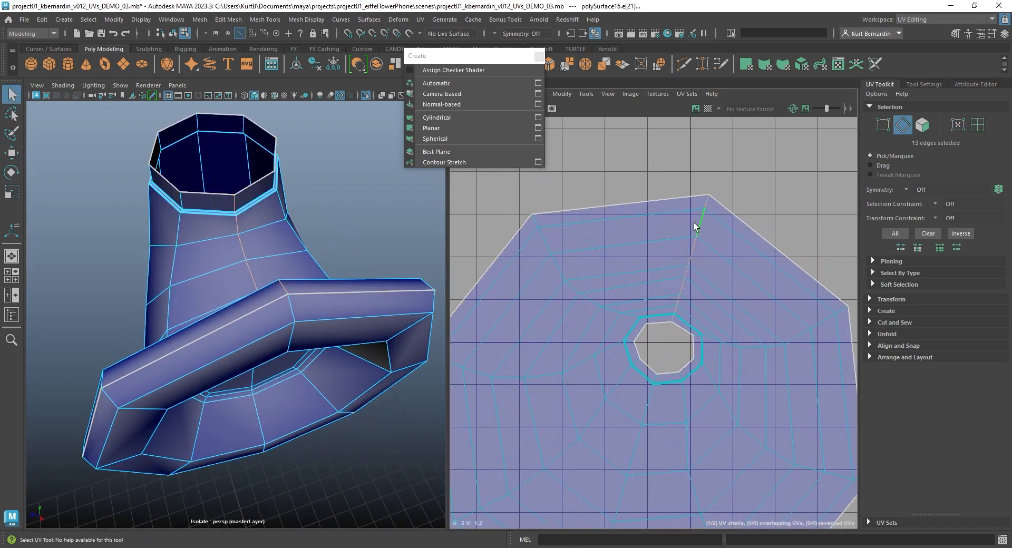
left_click_drag(343, 311, 266, 293, "alt")
scroll(623, 278, "down", 5)
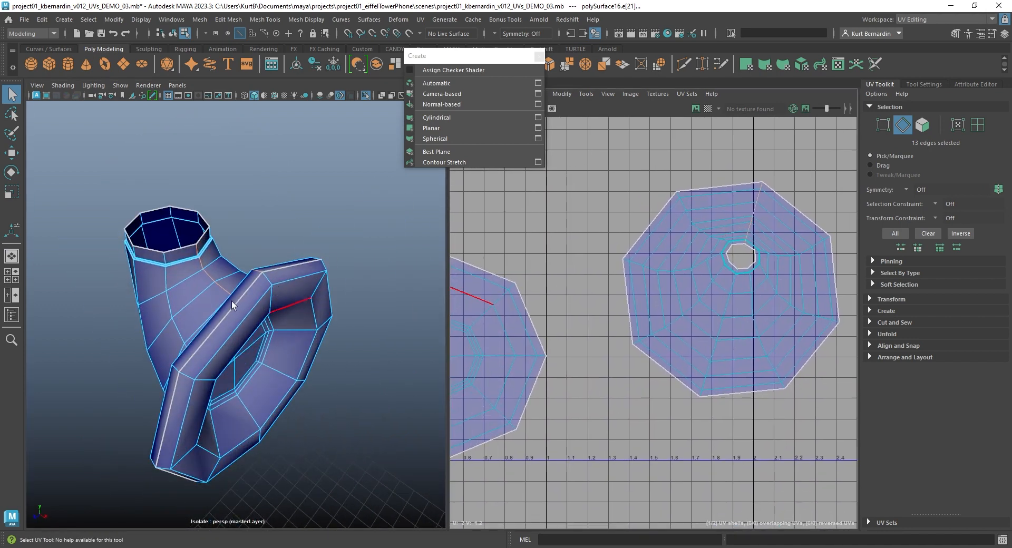
Try adding the rest of the lengthwise edge loop through the horn's front face to the selection, and undo it.
middle_click_drag(232, 302, 273, 302, "alt")
scroll(273, 270, "up", 3)
double_click(278, 271, "shift")
left_click_drag(277, 271, 317, 241, "alt")
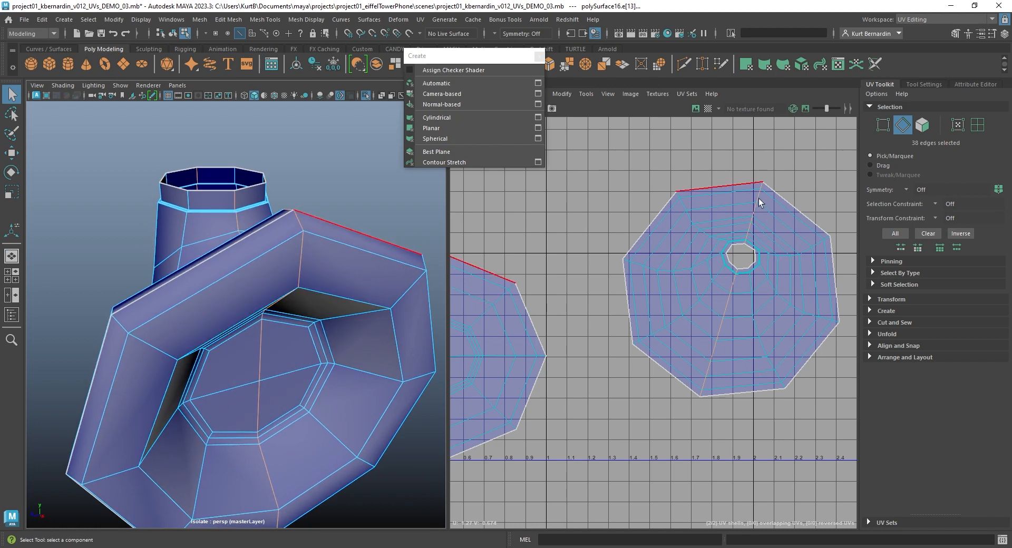
key("w")
key("ctrl+z")
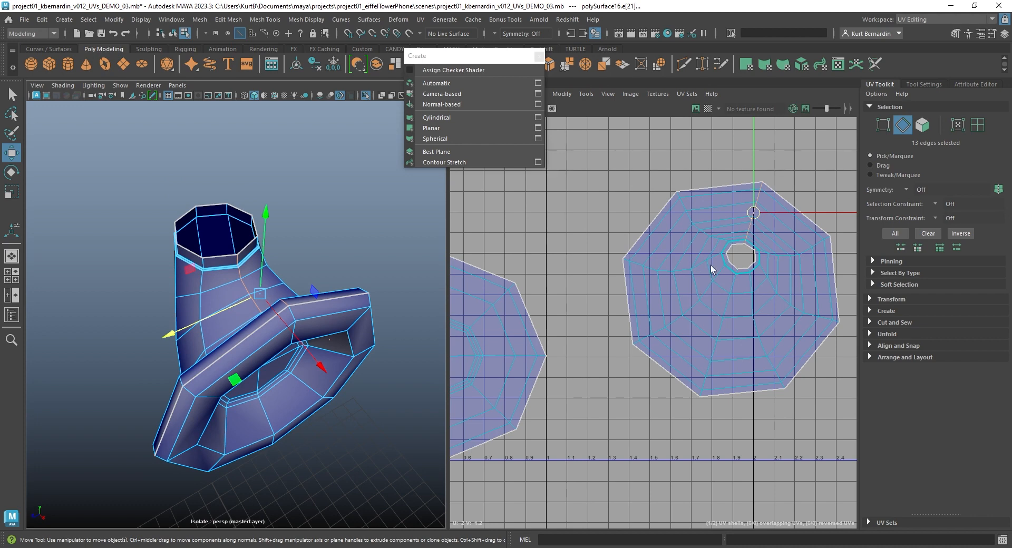
Try again to extend the horn's edge selection with further lengthwise edges around the neck and front face.
key("q")
scroll(767, 187, "up", 3)
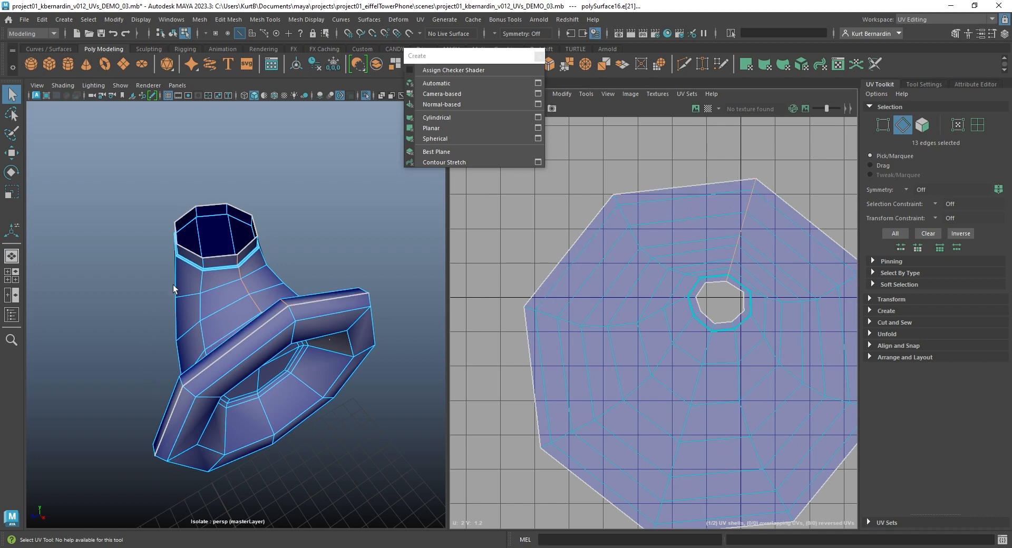
key("f")
key("w")
double_click(251, 252, "shift")
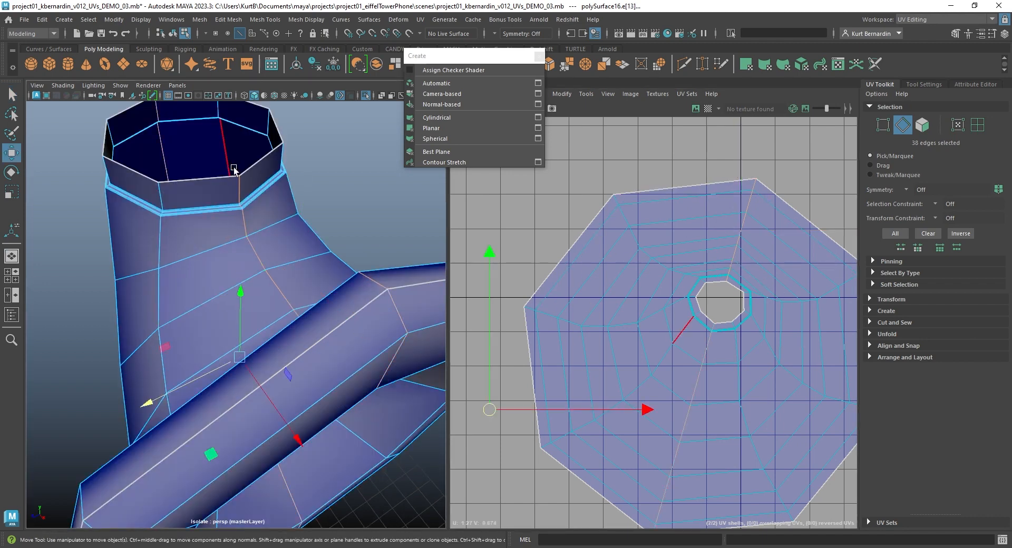
key("f")
left_click_drag(345, 320, 370, 317, "alt")
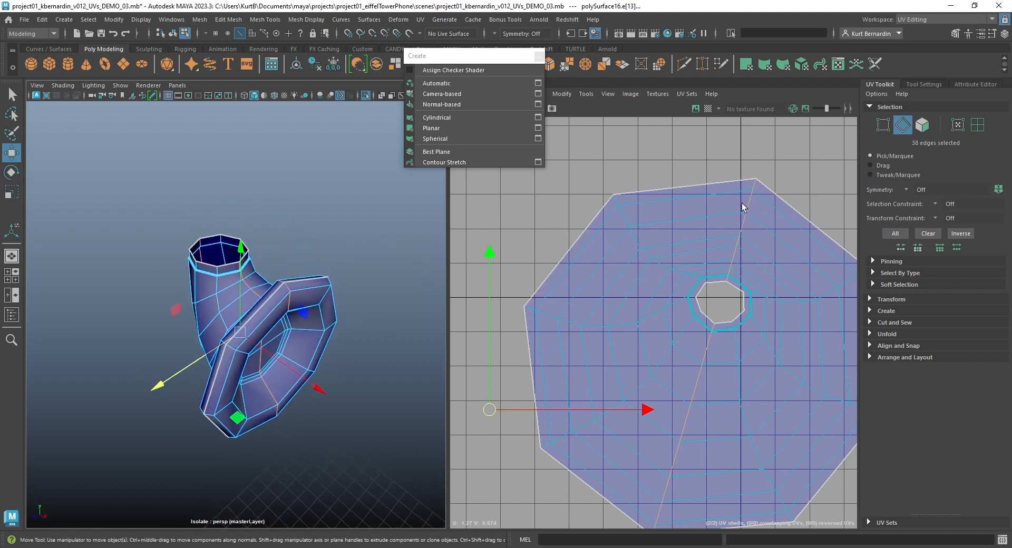
Select the 13-edge line from the neck hole to the outer rim on the horn's shell and cut the UVs along it.
key("a")
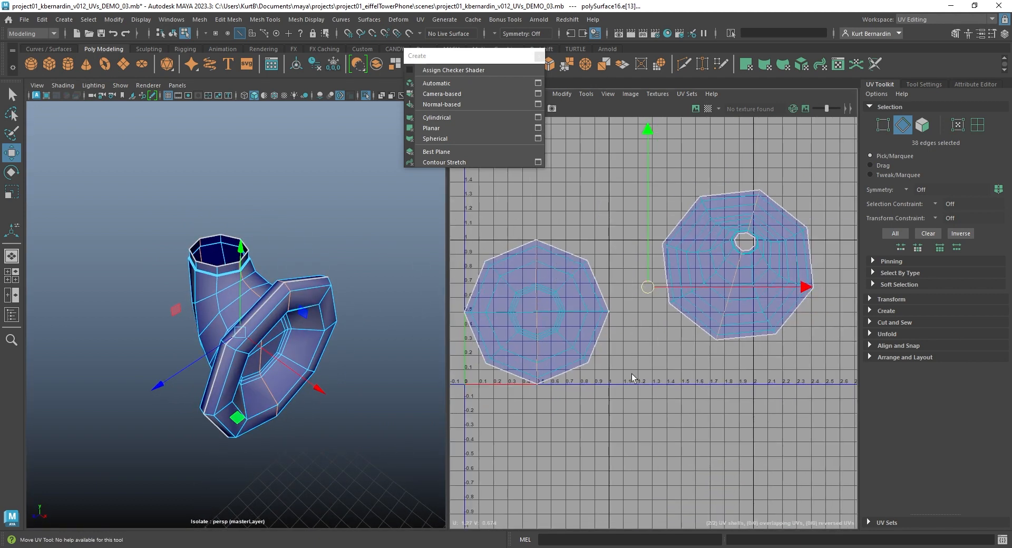
scroll(738, 262, "up", 3)
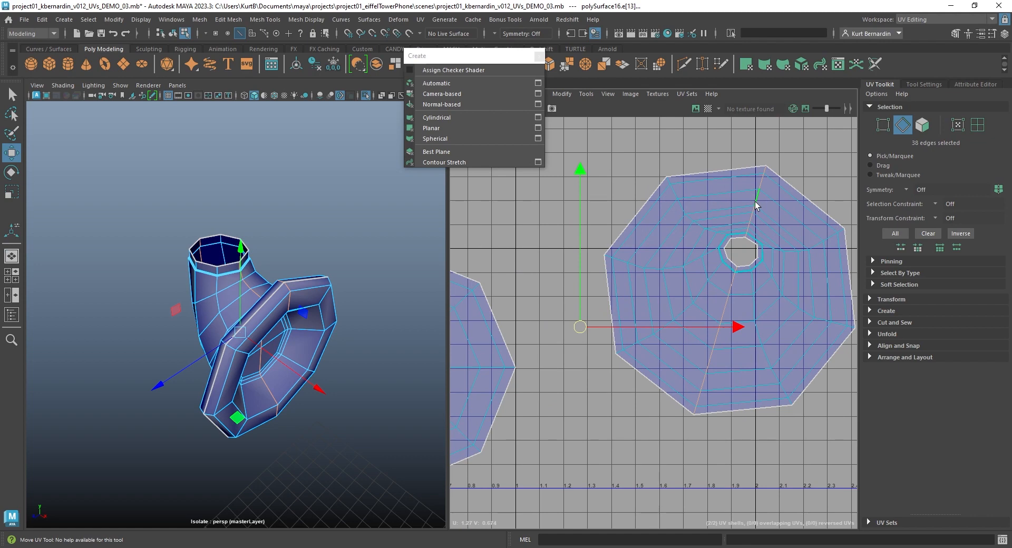
double_click(756, 203)
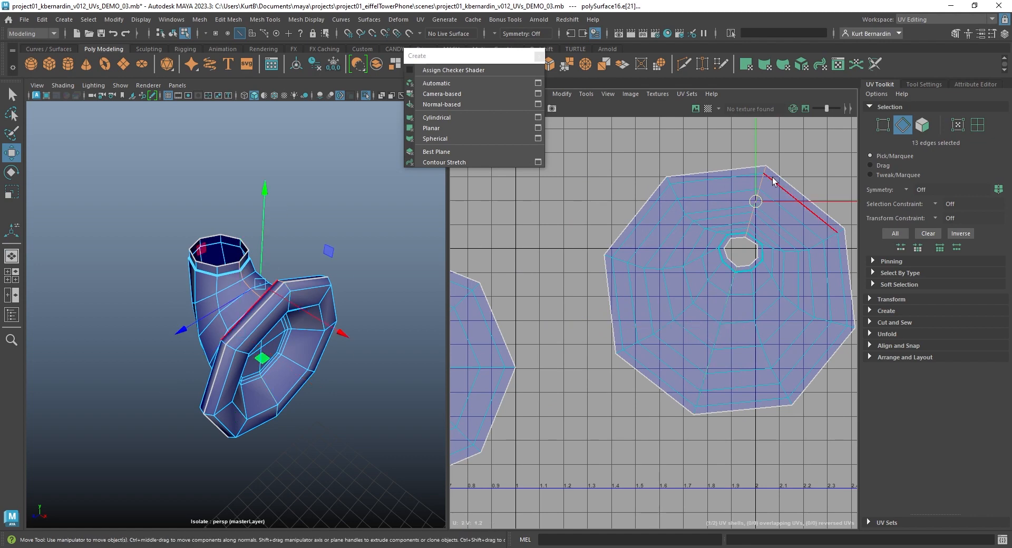
right_click_drag(773, 178, 717, 210, "shift")
right_click_drag(717, 210, 577, 217, "shift")
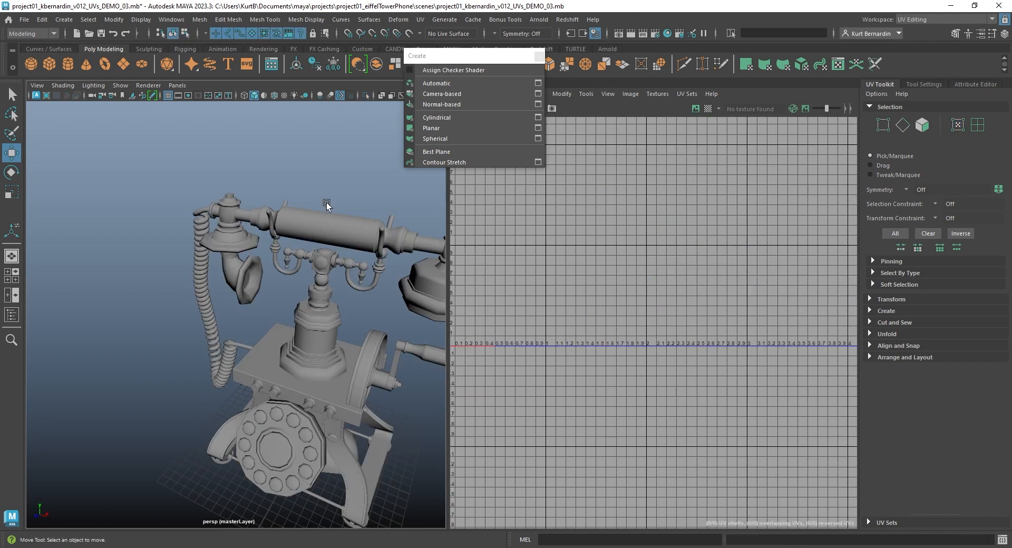
Select the telephone handset's grip and all the UVs of its unfolded shell.
left_click(351, 215)
key("f")
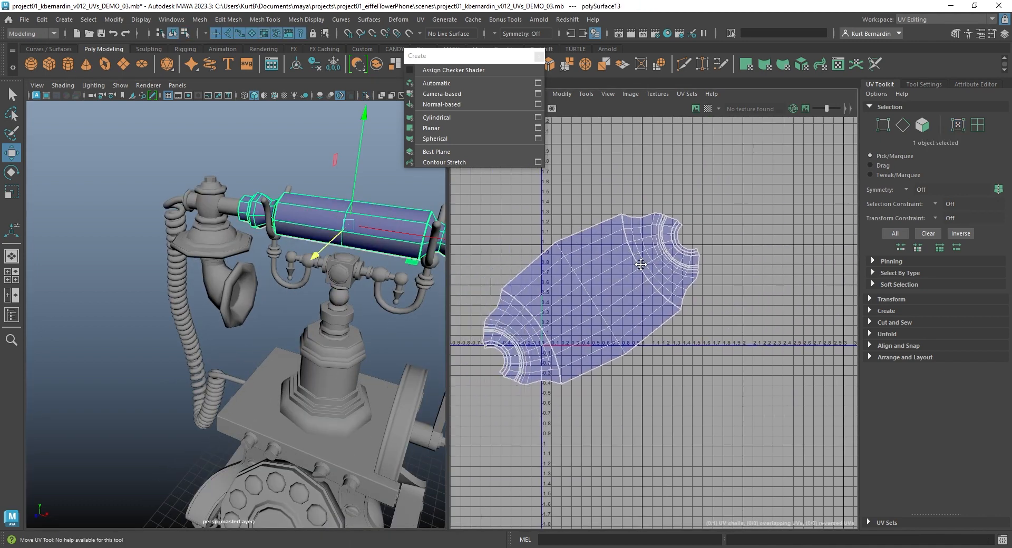
right_click_drag(717, 277, 752, 274)
left_click(753, 274)
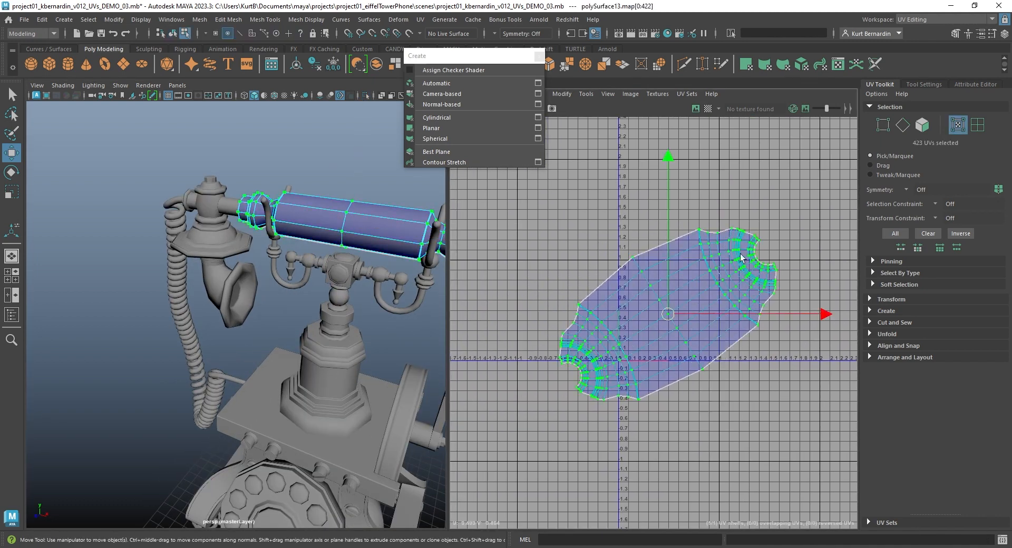
Rotate the grip's UV shell until it lies horizontally and scale it down to about 1.6 UV units wide.
key("e")
left_click_drag(708, 169, 763, 217)
key("f")
key("w")
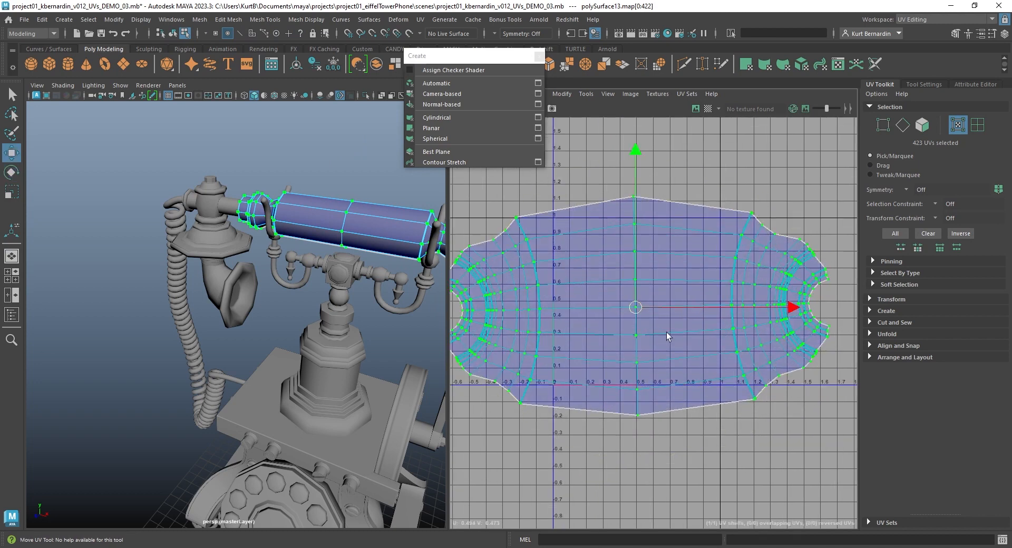
key("r")
scroll(593, 290, "down", 3)
key("equal")
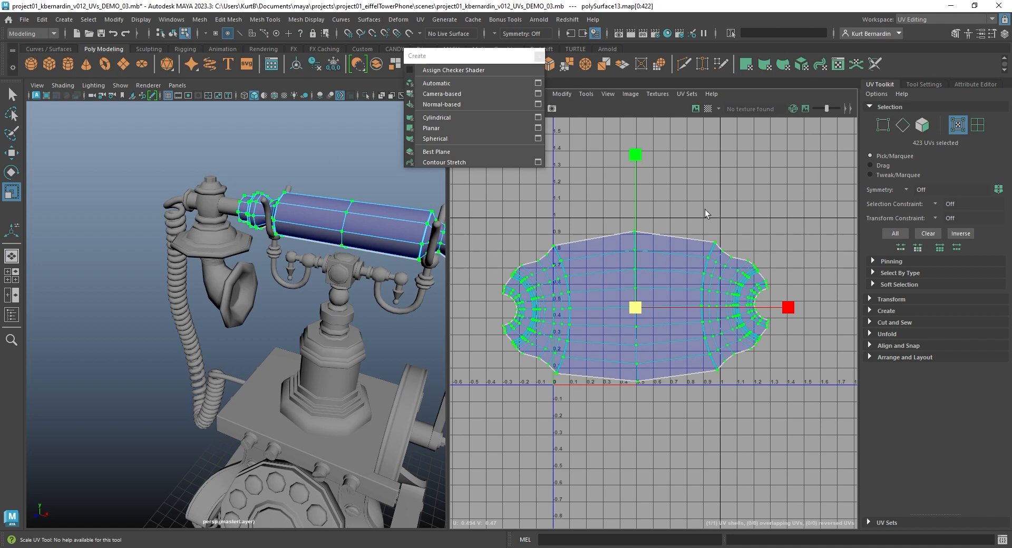
Move the floating Create palette clear of the UV Editor and compare the grip's shell in wireframe and shaded display.
left_click_drag(498, 56, 306, 35)
scroll(376, 226, "up", 4)
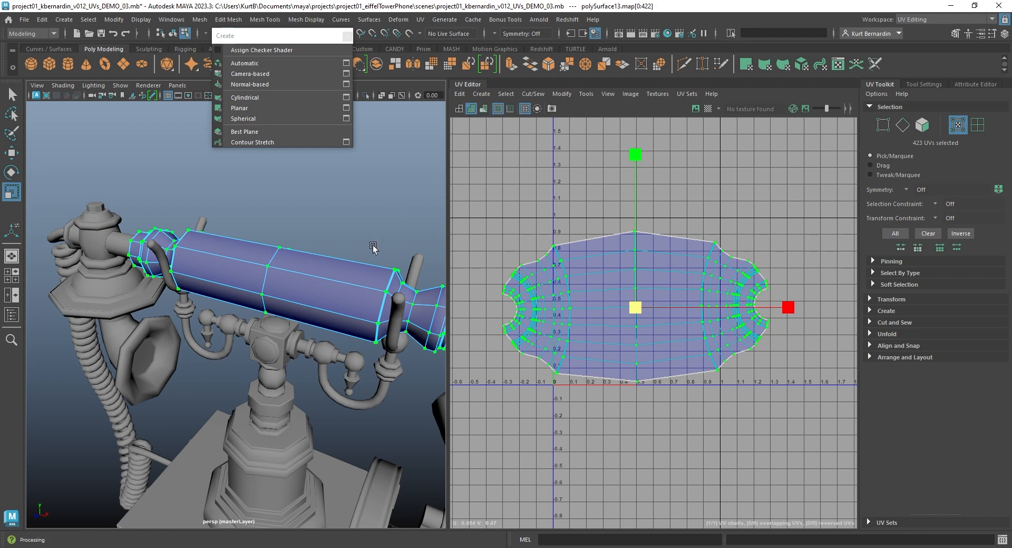
left_click(459, 109)
left_click(471, 109)
left_click(460, 109)
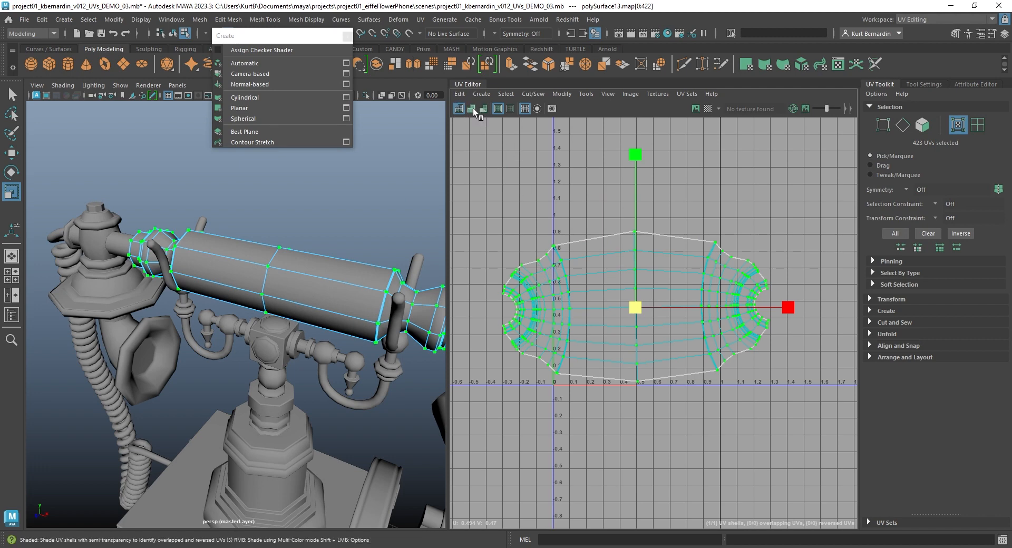
left_click(471, 109)
key("f")
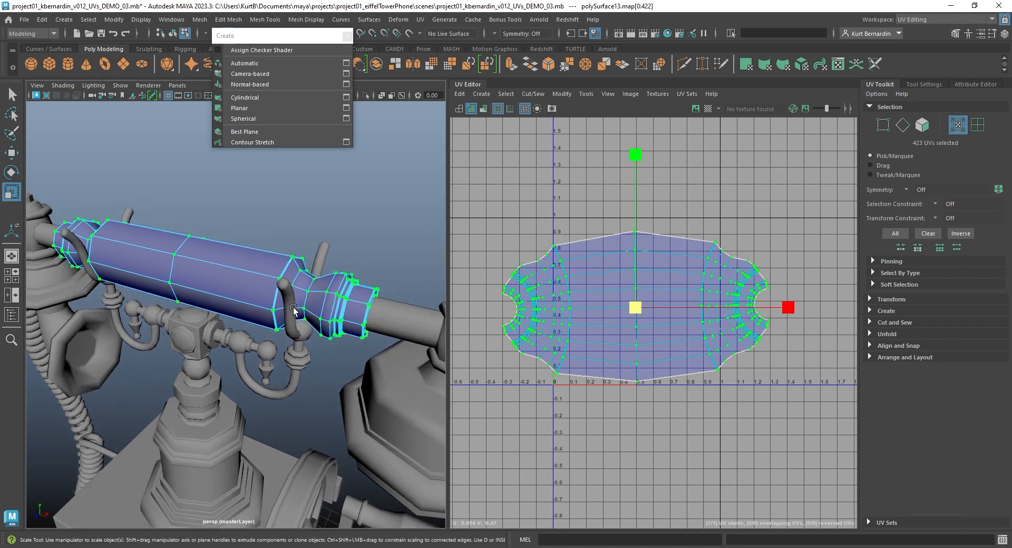
Apply a cylindrical UV projection to the bell-shaped part at the far end of the handset.
right_click_drag(293, 307, 334, 234)
left_click(380, 379)
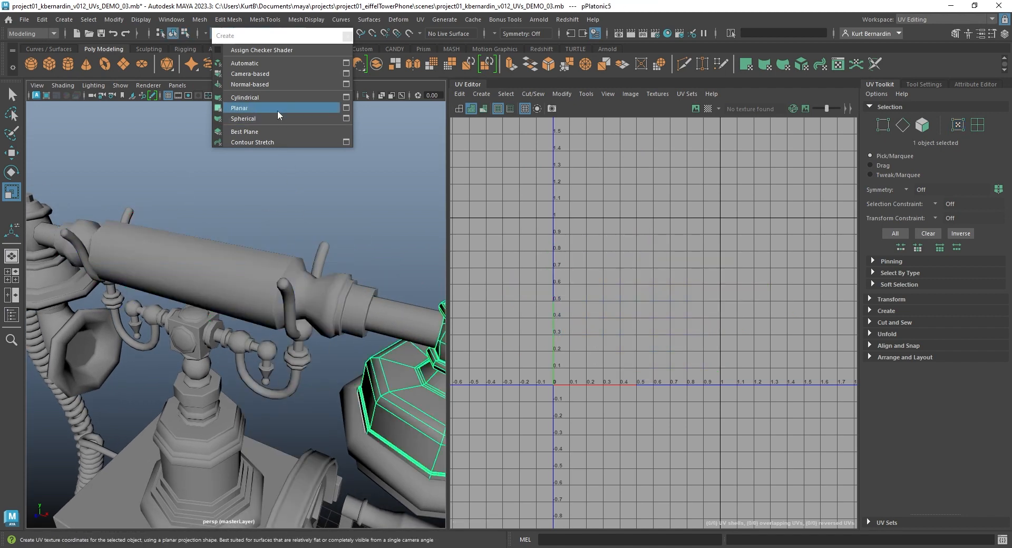
left_click(245, 97)
right_click_drag(272, 328, 328, 221)
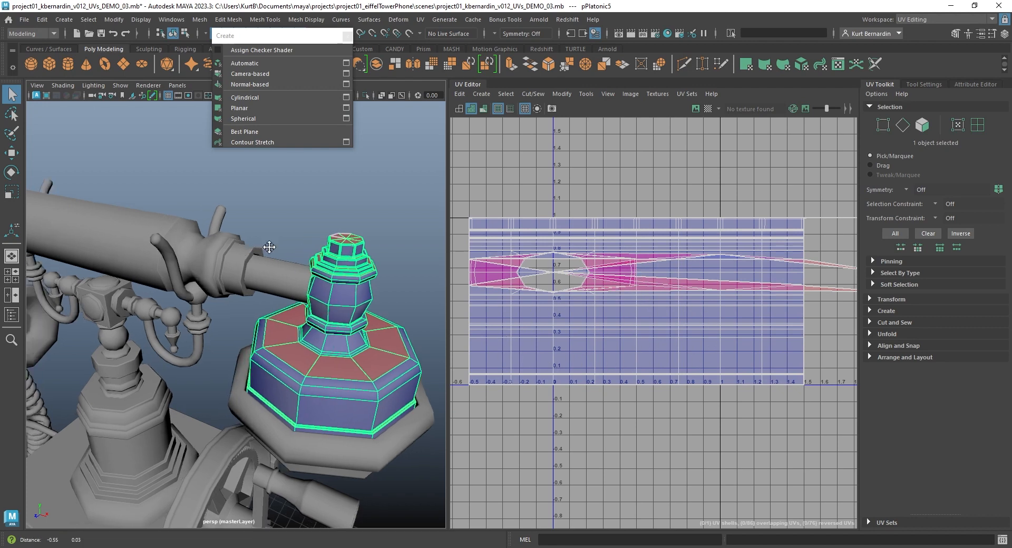
Select the handset grip again and examine its stretched and compressed areas with the UV distortion display.
left_click(267, 244)
key("f")
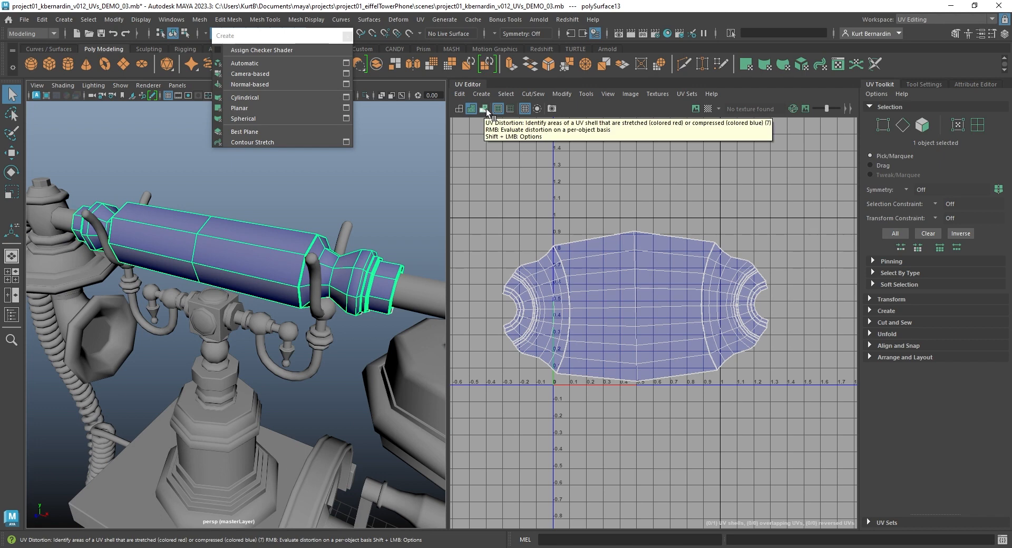
left_click(485, 108)
scroll(574, 267, "up", 2)
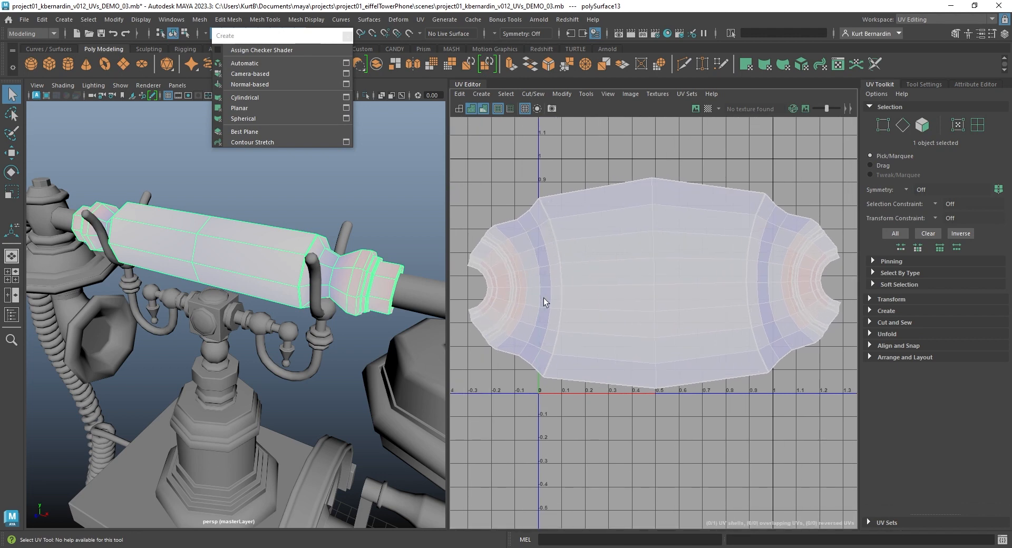
middle_click_drag(474, 289, 551, 284, "alt")
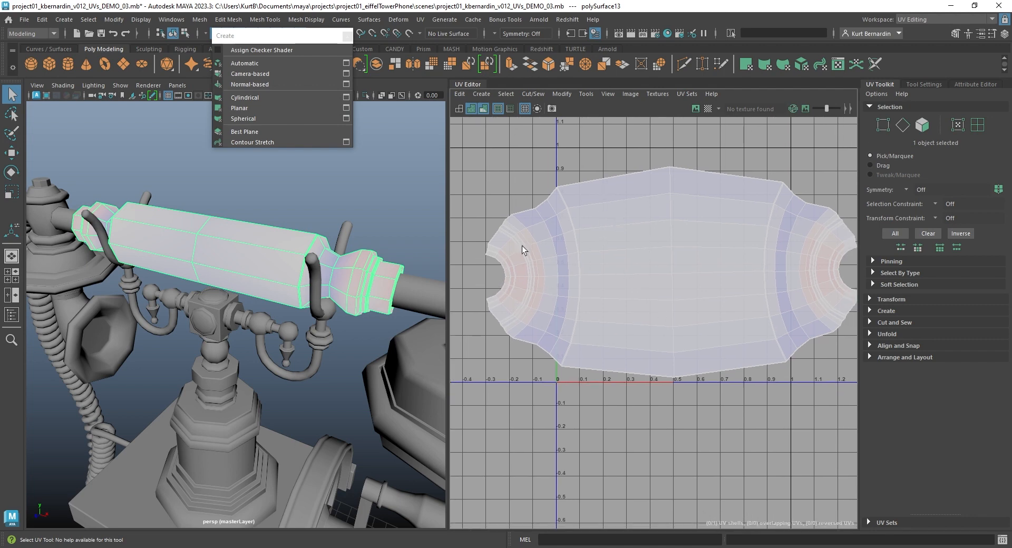
left_click_drag(297, 262, 321, 260, "alt")
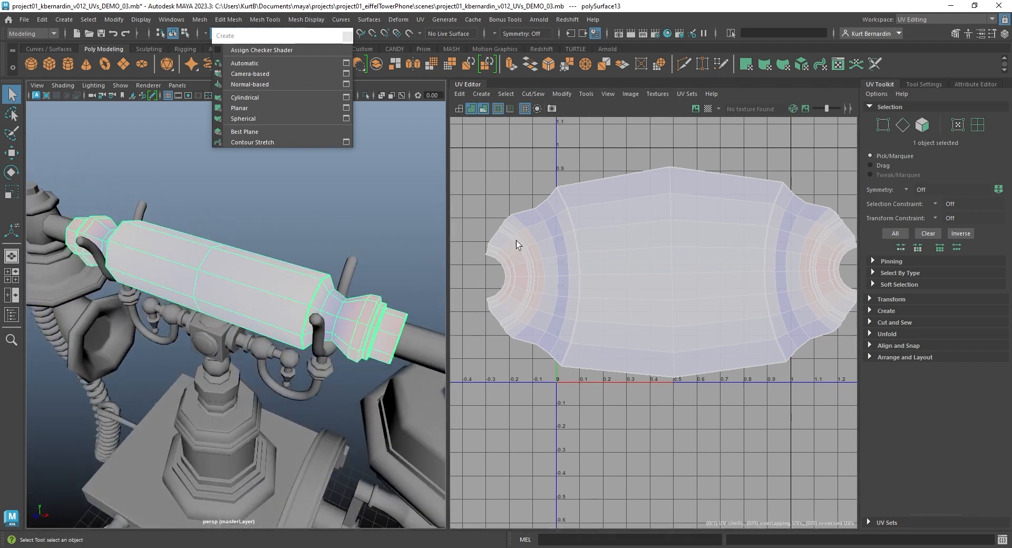
Select the middle edge loops of the bevels at both ends of the grip's main cylinder and cut the UVs along them.
scroll(312, 279, "up", 4)
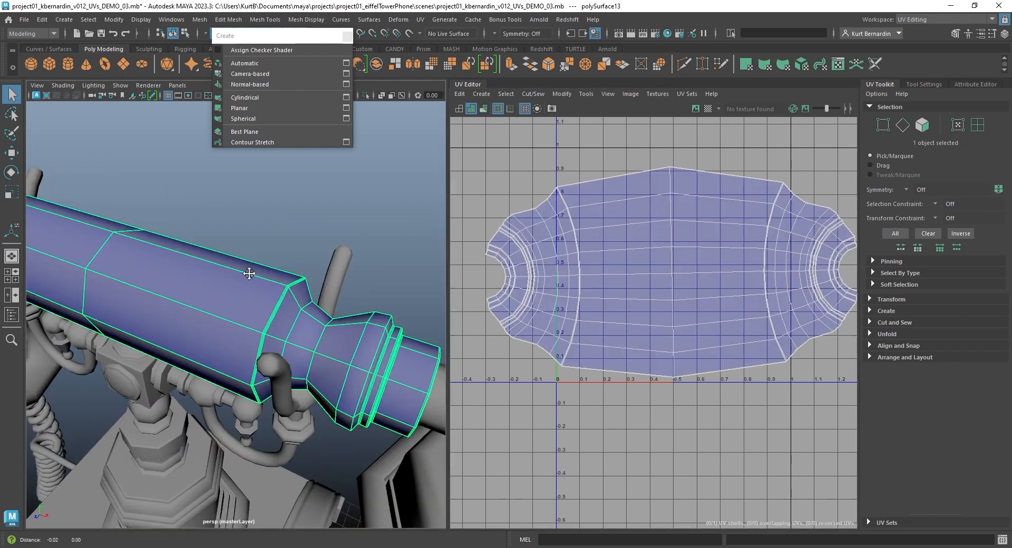
middle_click_drag(248, 273, 274, 223, "alt")
left_click_drag(273, 223, 267, 242, "alt")
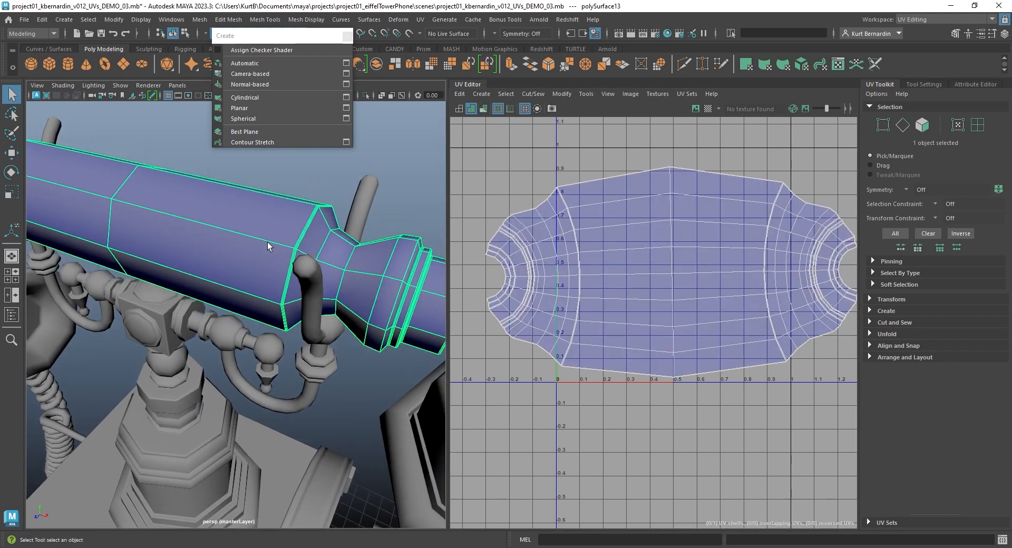
scroll(332, 216, "up", 6)
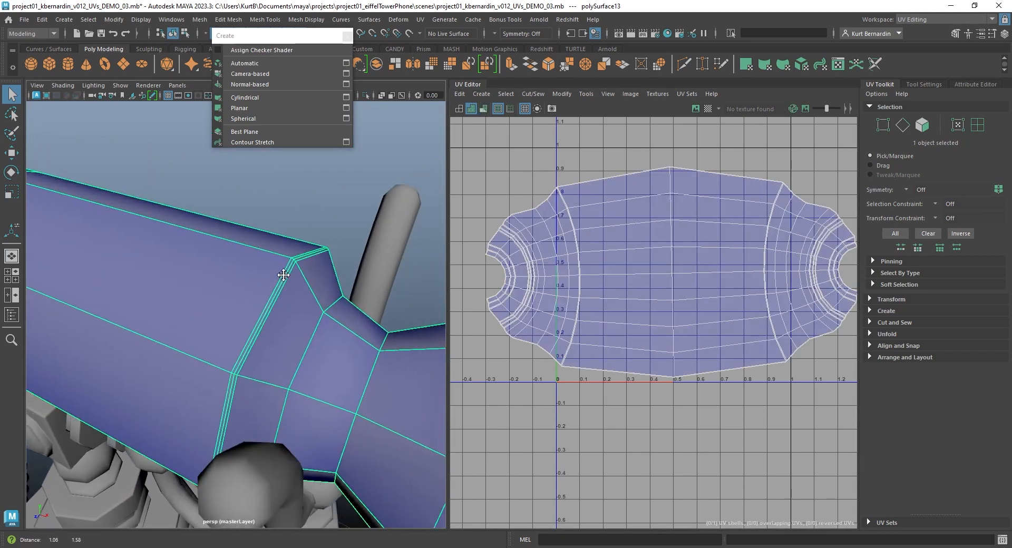
right_click_drag(295, 273, 297, 221)
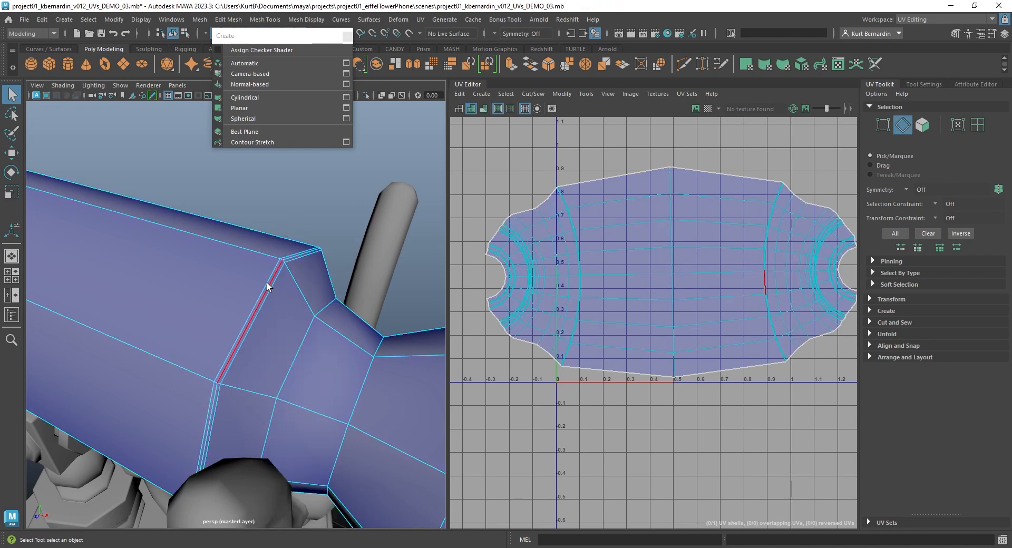
scroll(268, 283, "up", 2)
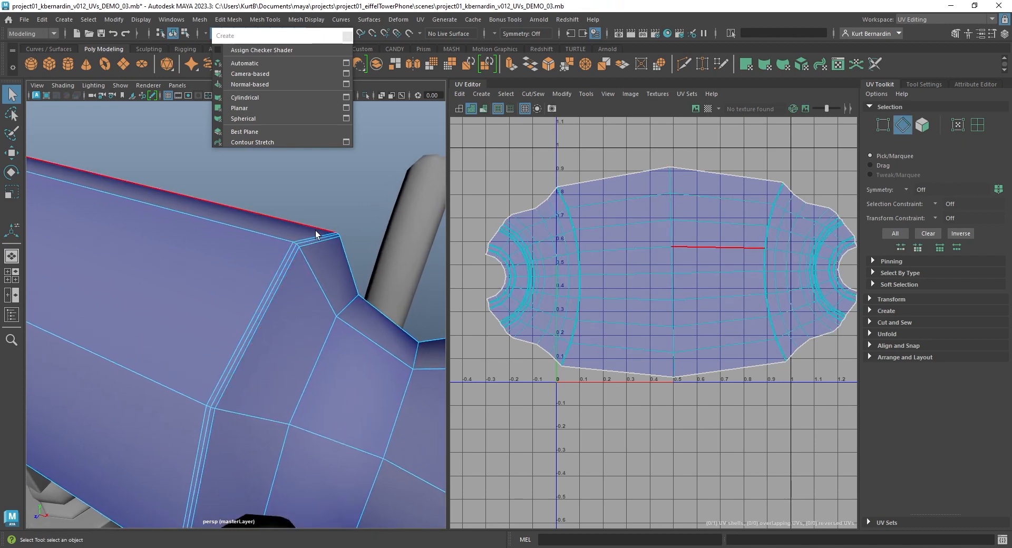
double_click(280, 274)
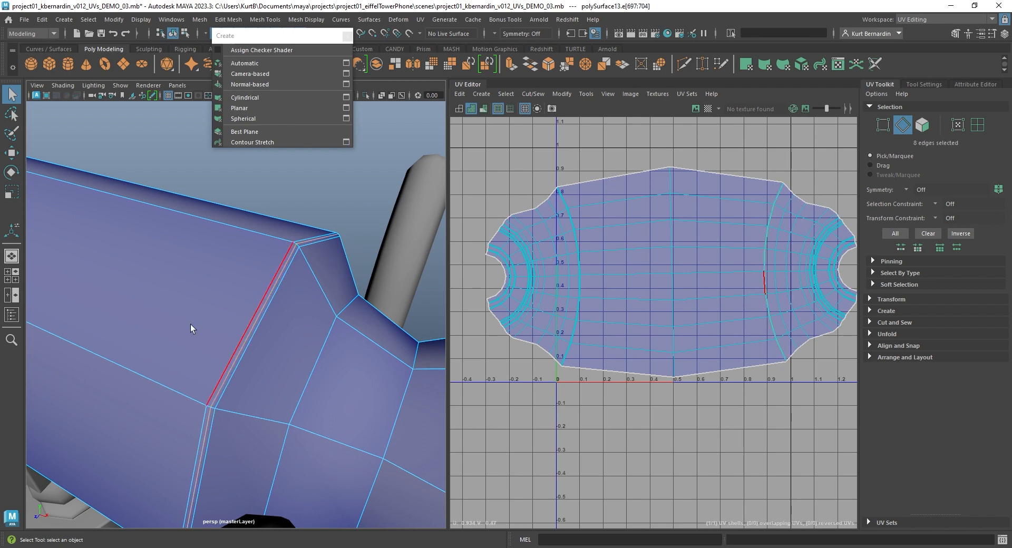
left_click_drag(192, 327, 267, 297, "alt")
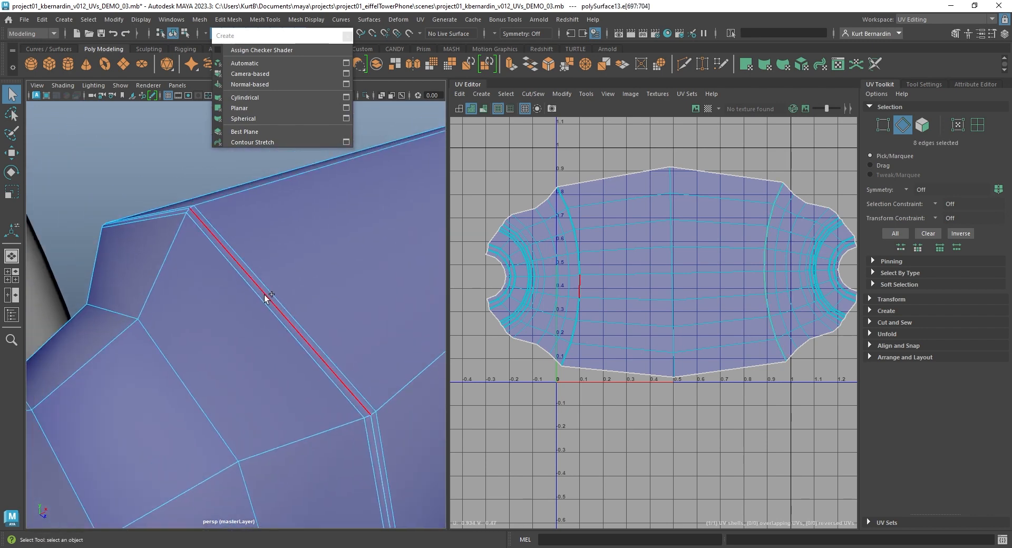
double_click(265, 295, "shift")
right_click_drag(620, 208, 583, 227, "shift")
Separate the grip's three shells by moving the middle one upward and the two end shells outward.
left_click(670, 226)
scroll(669, 226, "down", 3)
key("w")
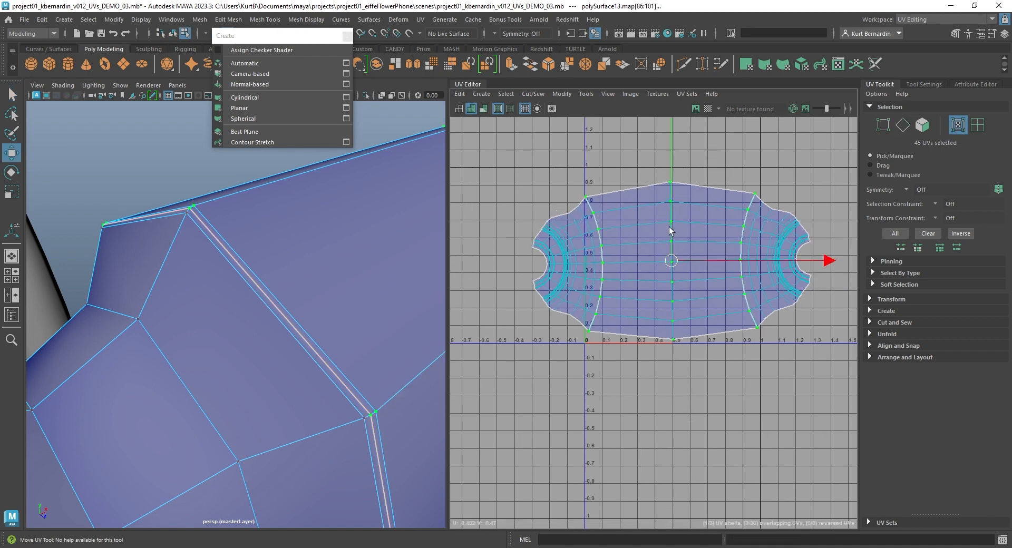
left_click_drag(669, 238, 678, 197)
left_click(745, 242)
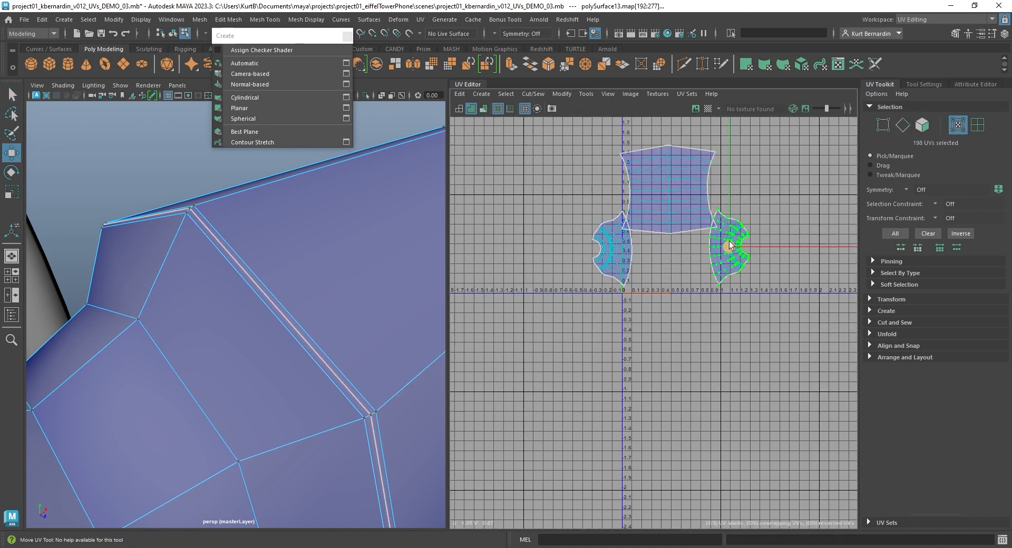
left_click_drag(746, 241, 806, 243)
left_click(610, 257)
left_click_drag(610, 258, 569, 266)
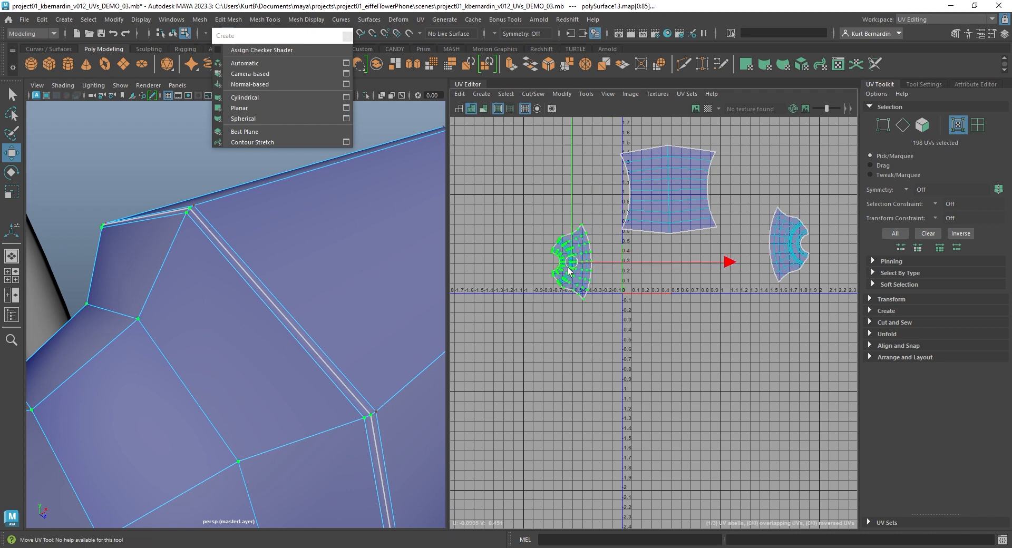
Unfold the grip's middle shell and each of its two end shells.
left_click(680, 174)
right_click(696, 159, "shift")
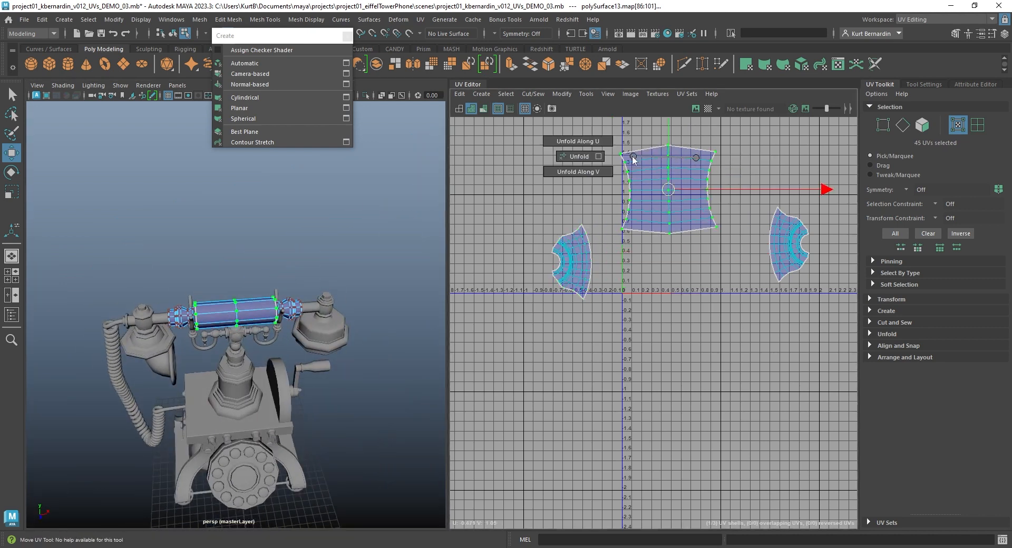
left_click(583, 156)
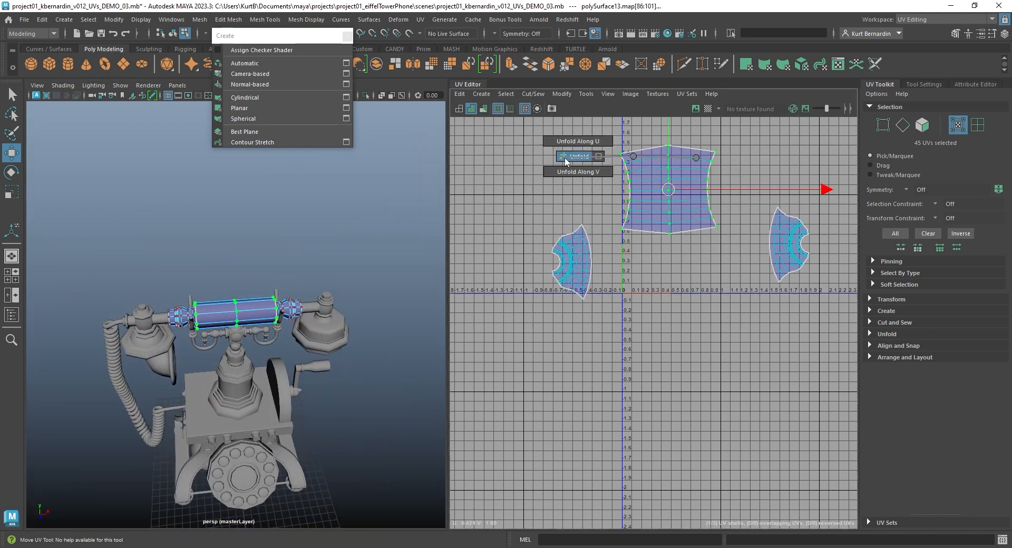
left_click(572, 258)
key("g")
left_click(788, 243)
key("g")
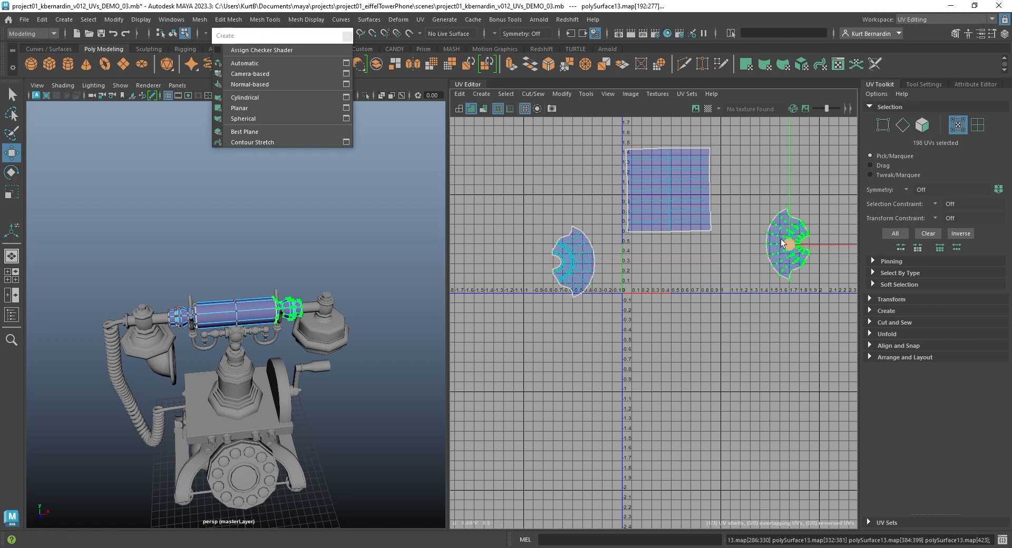
Move the grip's two end shells closer together, placing them below the rectangular middle shell.
scroll(803, 210, "up", 3)
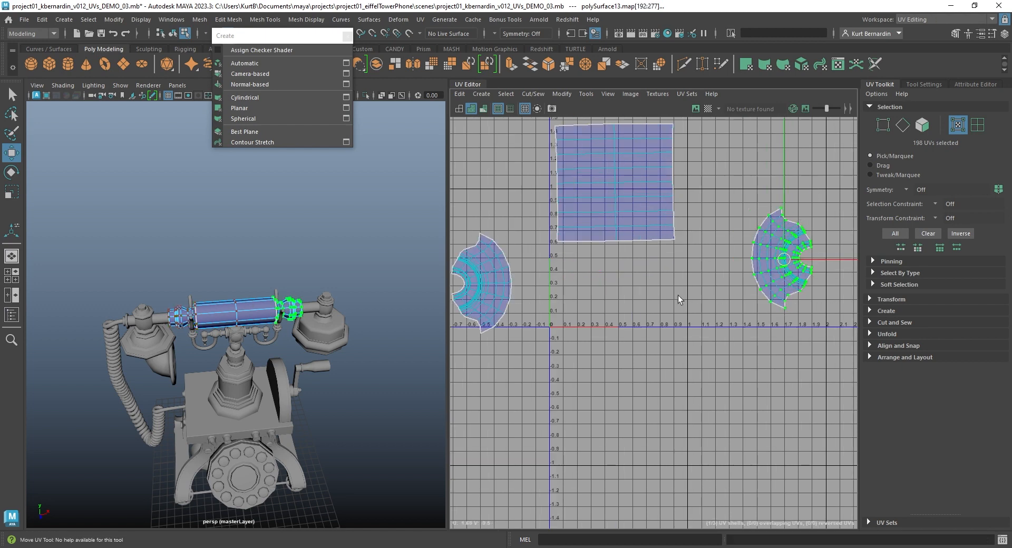
middle_click_drag(553, 294, 558, 296, "alt")
middle_click_drag(664, 274, 599, 321)
left_click(486, 276)
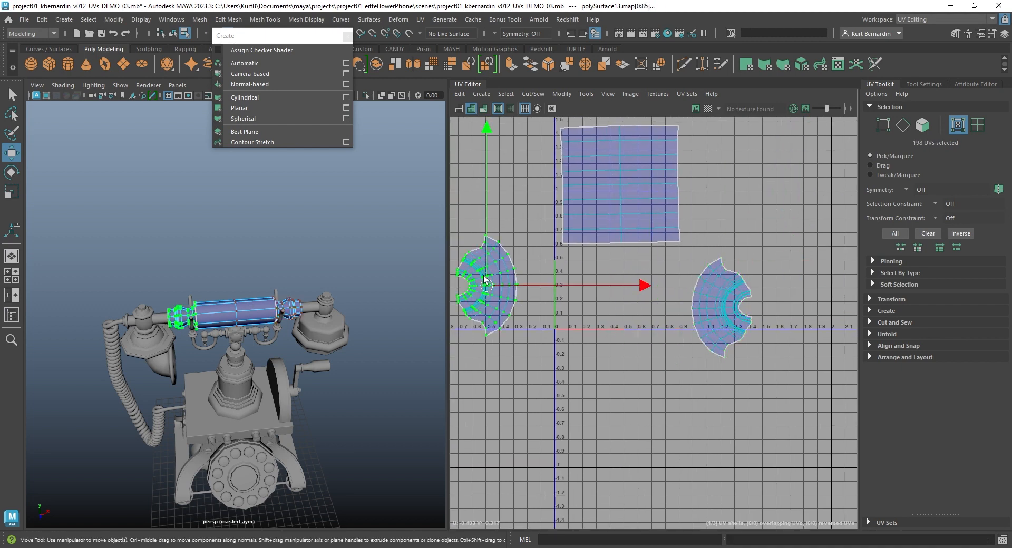
middle_click_drag(486, 276, 629, 295)
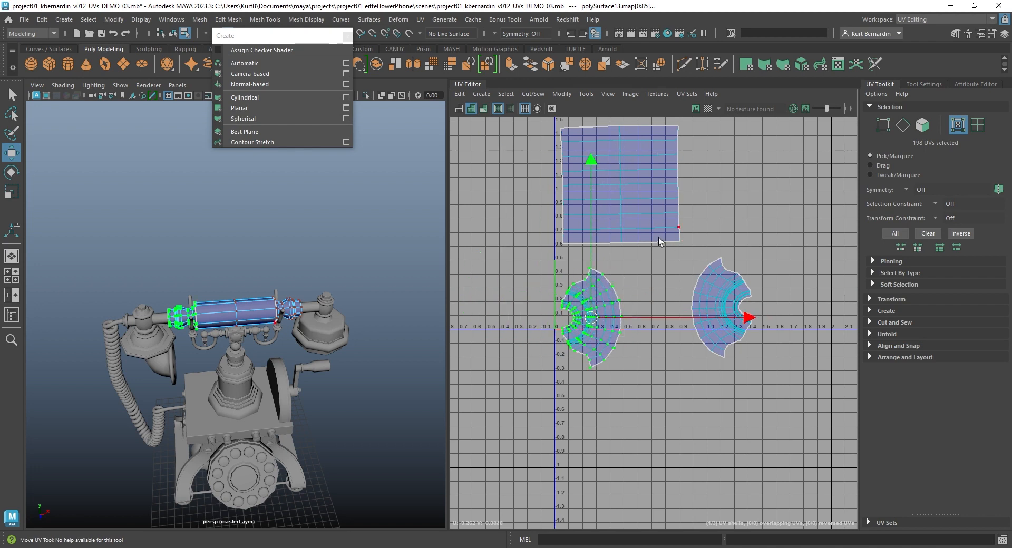
Select both end shells of the grip together and unfold them again.
middle_click_drag(638, 264, 561, 243, "alt")
scroll(561, 243, "up", 3)
double_click(744, 280)
double_click(560, 296, "shift")
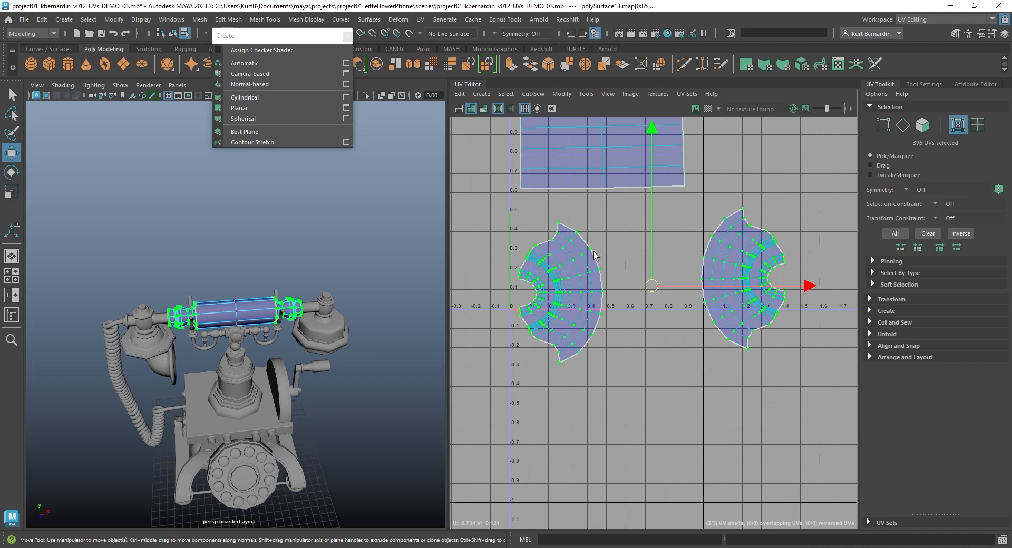
right_click_drag(631, 267, 530, 270, "shift")
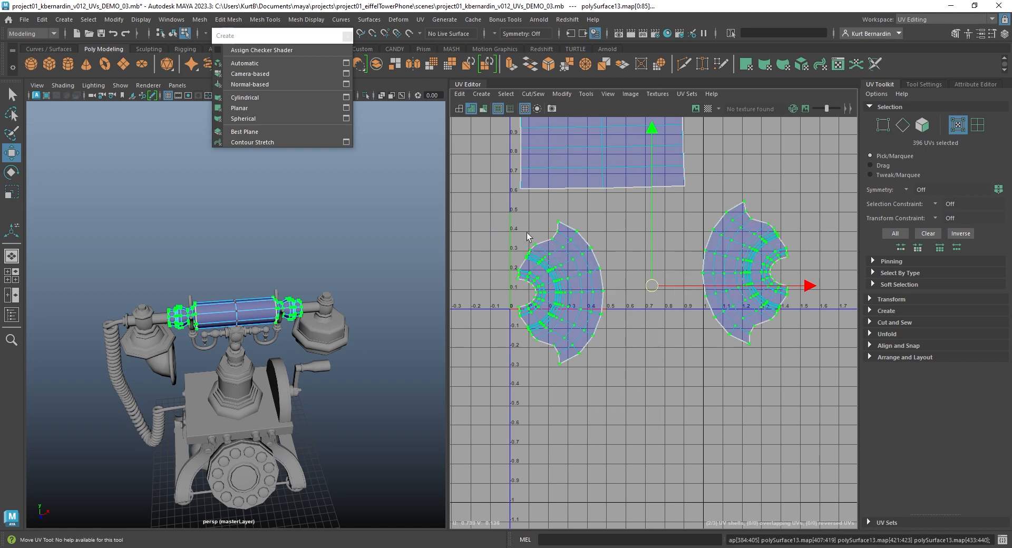
Unfold the grip's left end shell once more, and reselect both end shells together.
left_click(534, 298)
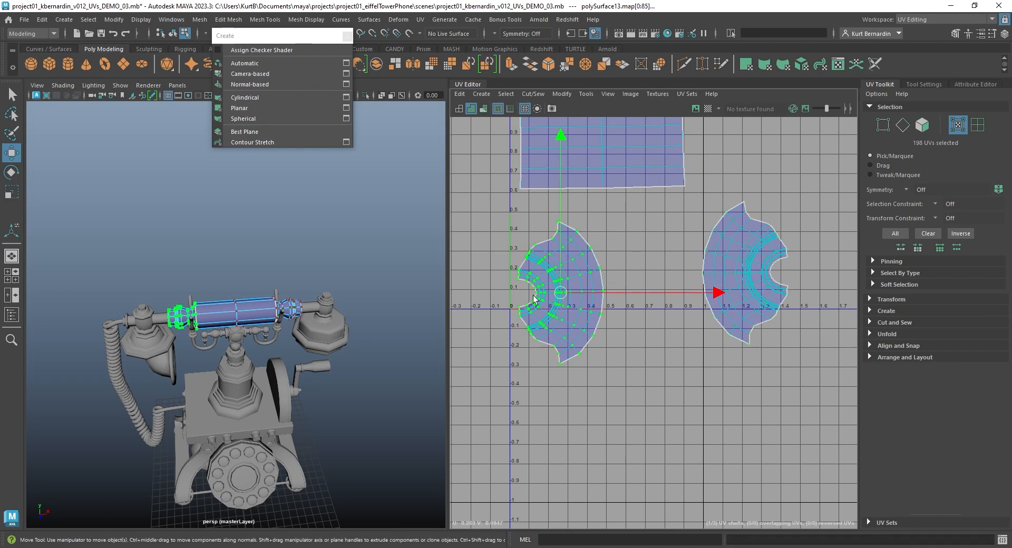
right_click_drag(583, 254, 431, 249, "shift")
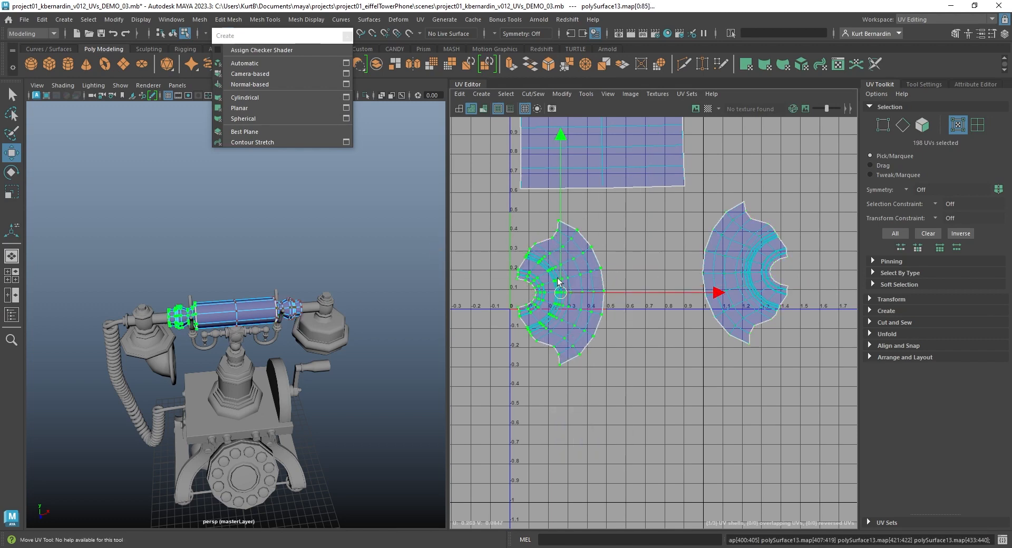
right_click_drag(559, 282, 462, 270, "shift")
right_click_drag(579, 268, 581, 270, "shift")
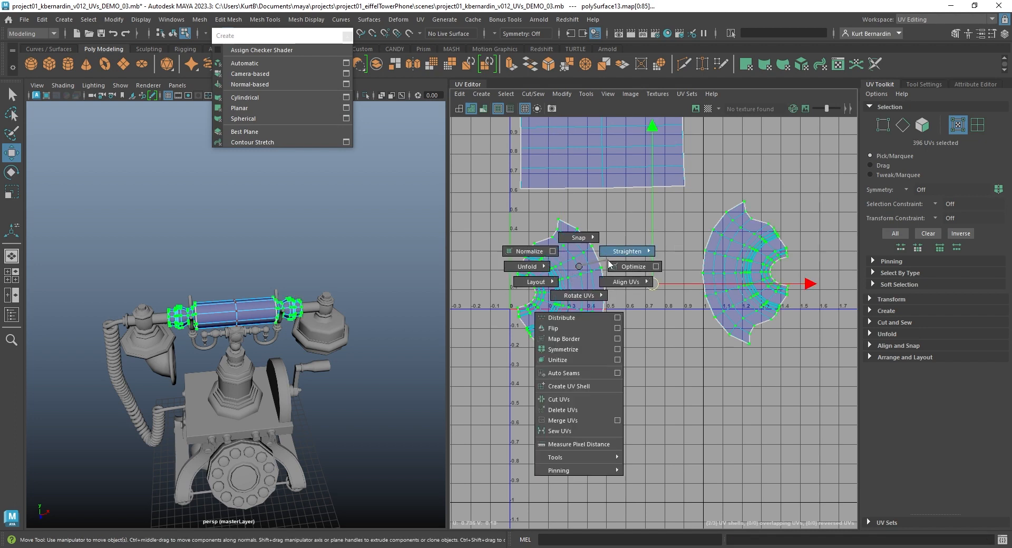
right_click_drag(592, 265, 576, 267, "shift")
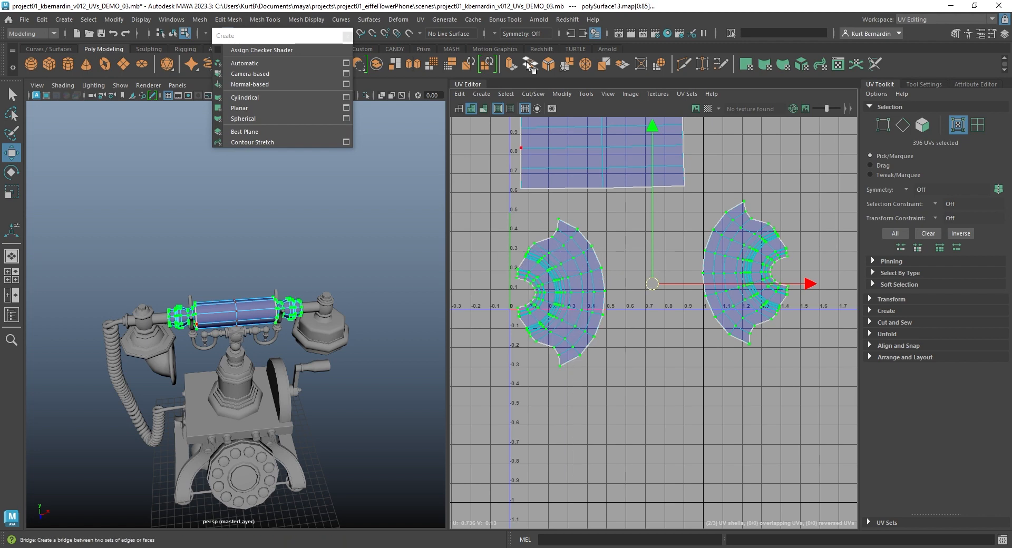
Optimize both of the grip's end shells repeatedly to relax their curved outlines toward straighter strips.
left_click(567, 93)
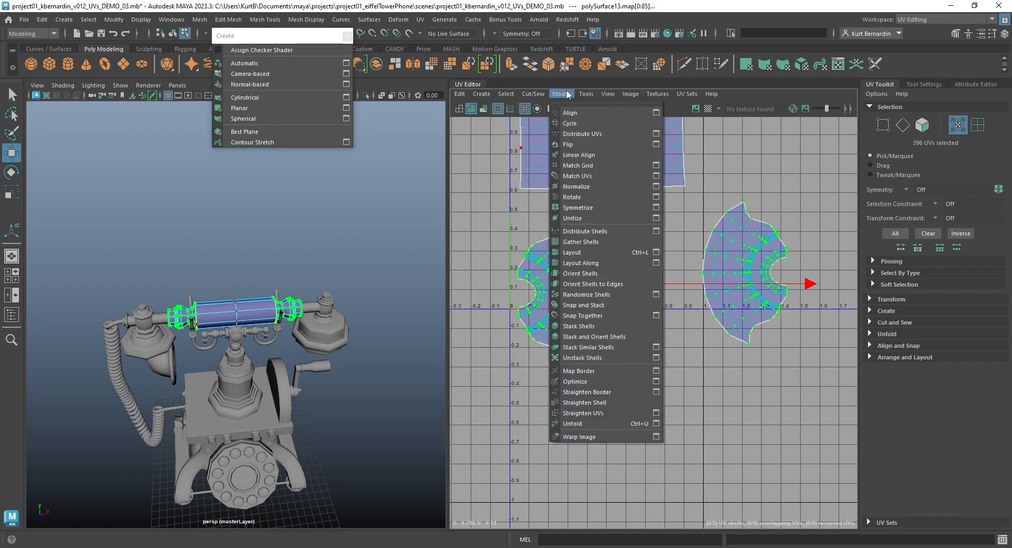
left_click(589, 381)
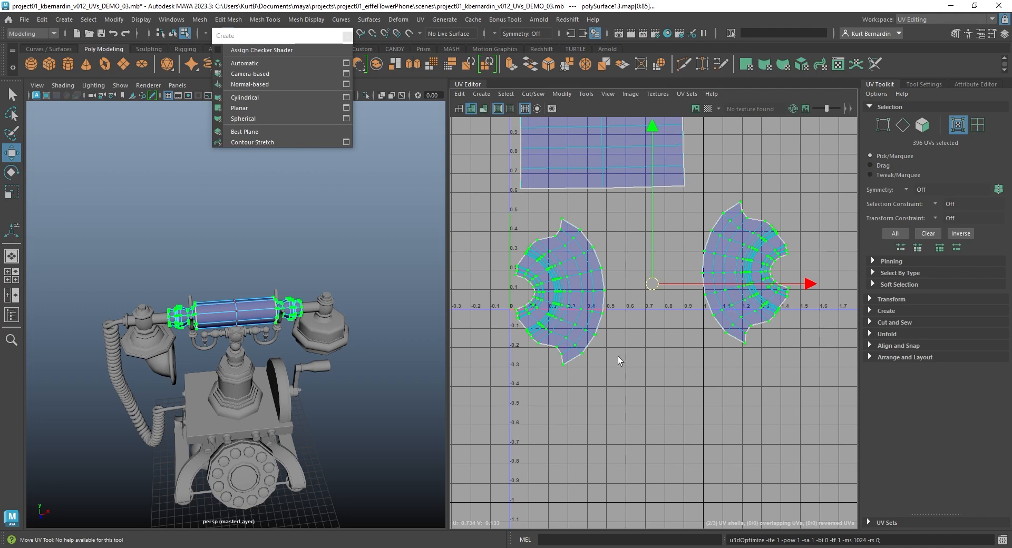
middle_click_drag(618, 356, 594, 399, "alt")
key("g")
key("g")
key("g")
key("g")
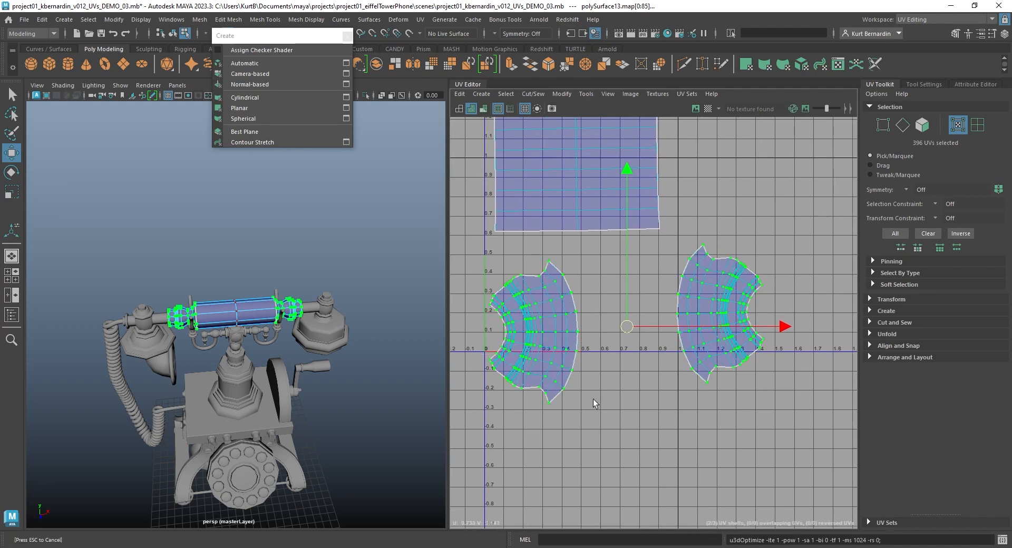
key("g")
key("g")
key("g")
key("g")
key("g")
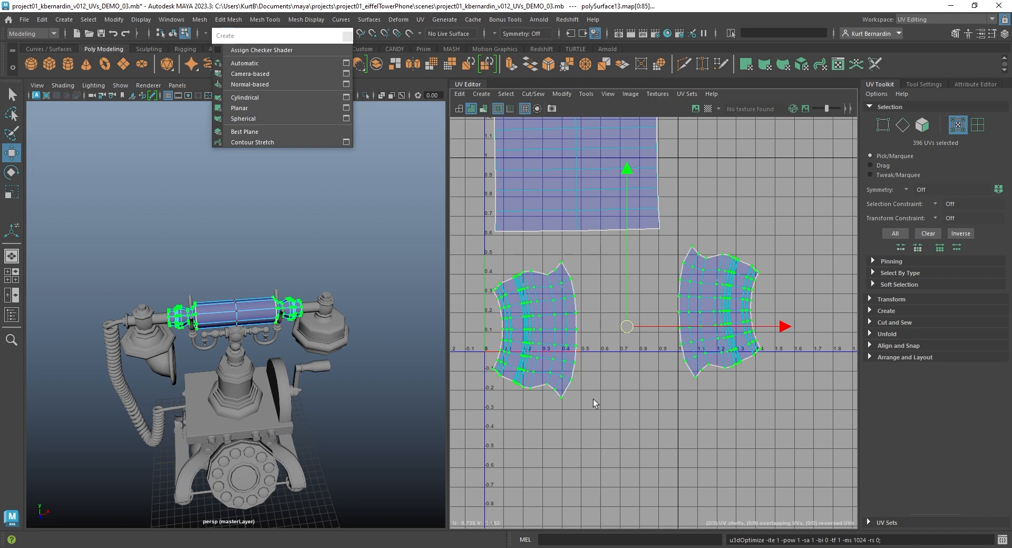
key("g")
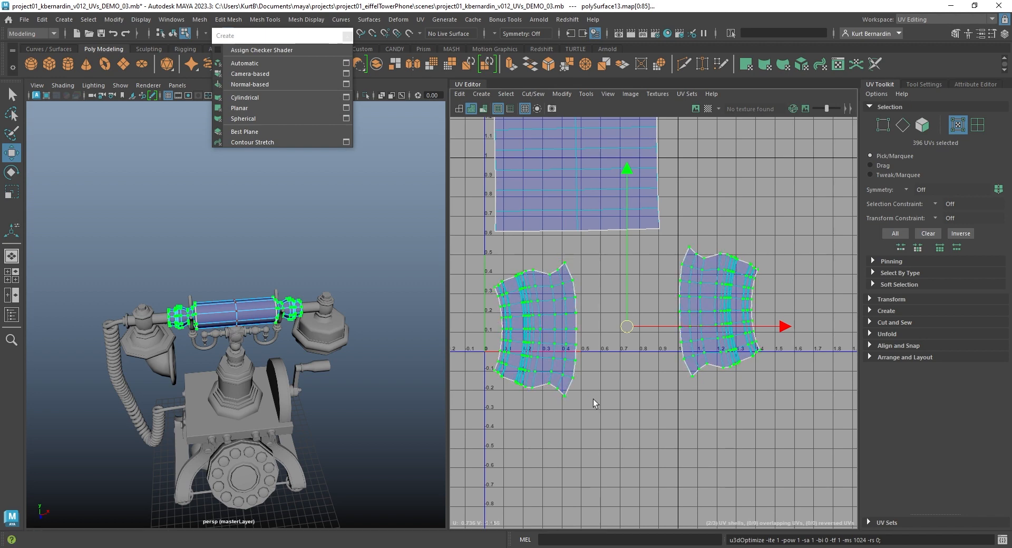
Select the edges of the grip's middle shell, including its two side borders, and move and sew the end shells onto it.
middle_click_drag(593, 399, 607, 469, "alt")
right_click_drag(550, 161, 549, 128)
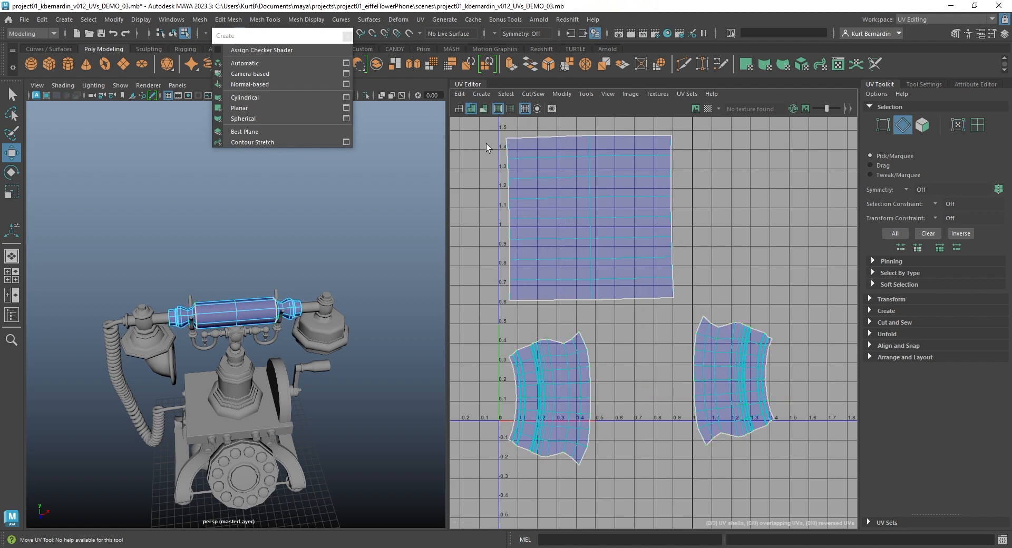
left_click_drag(700, 284, 700, 286)
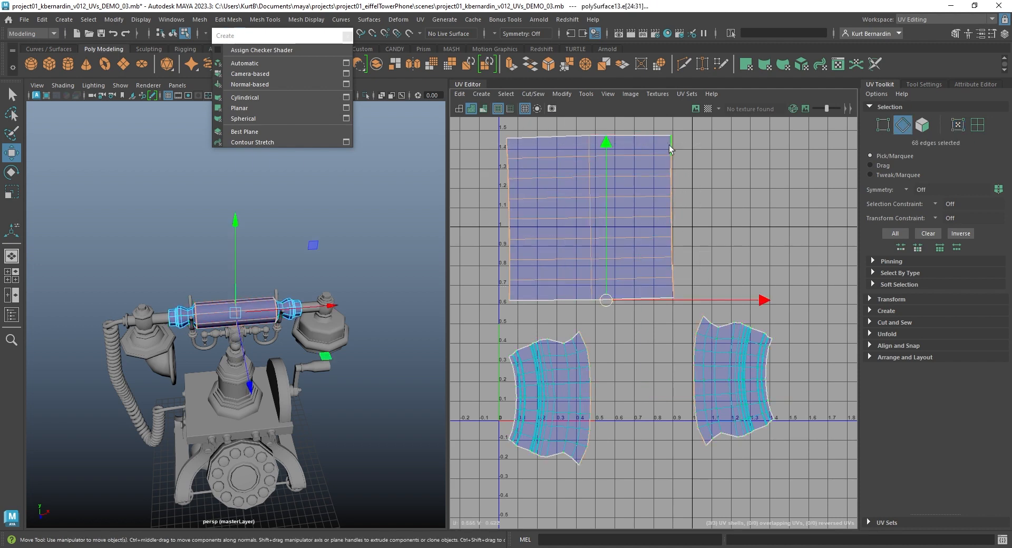
key("q")
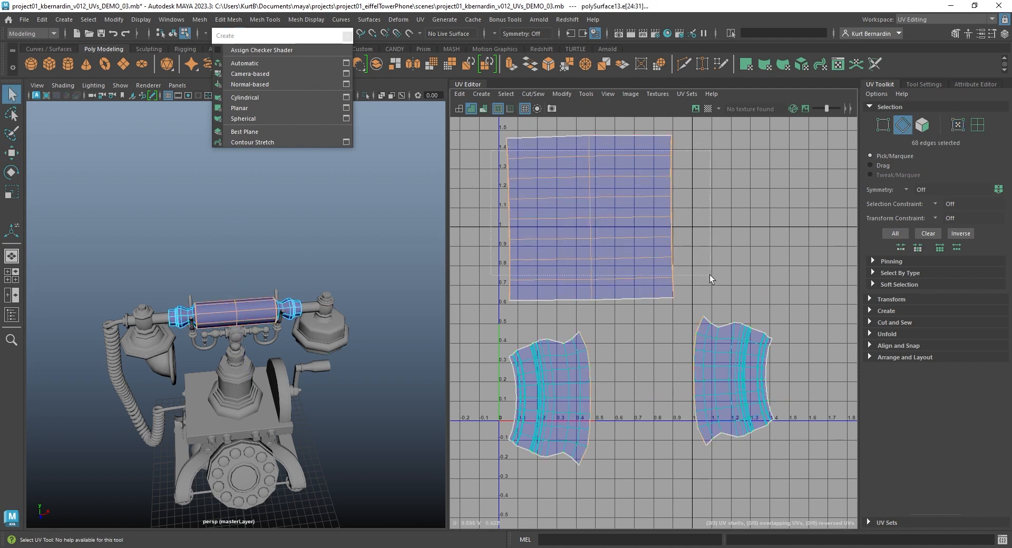
left_click_drag(709, 275, 709, 286)
left_click_drag(562, 153, 631, 283)
left_click_drag(719, 282, 720, 286)
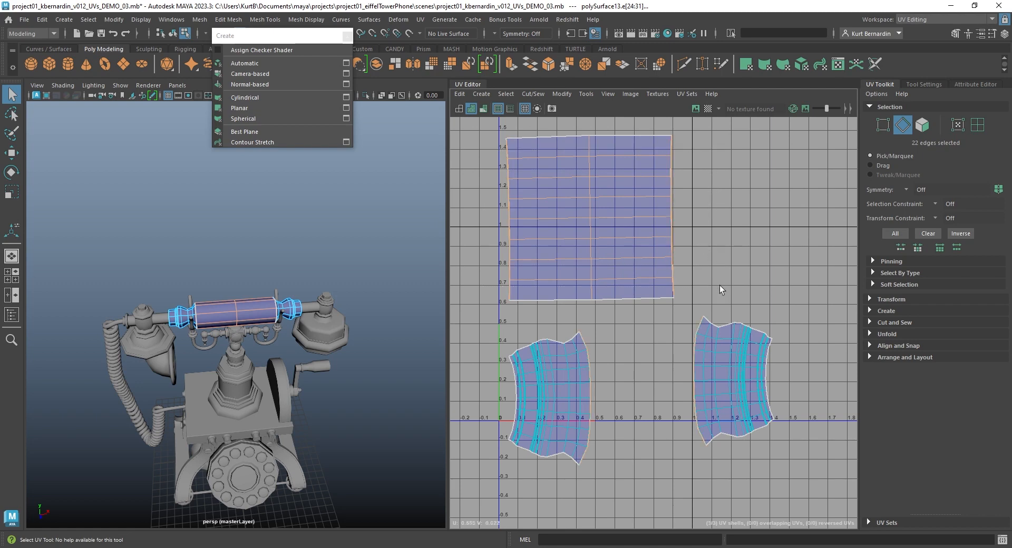
left_click(536, 96)
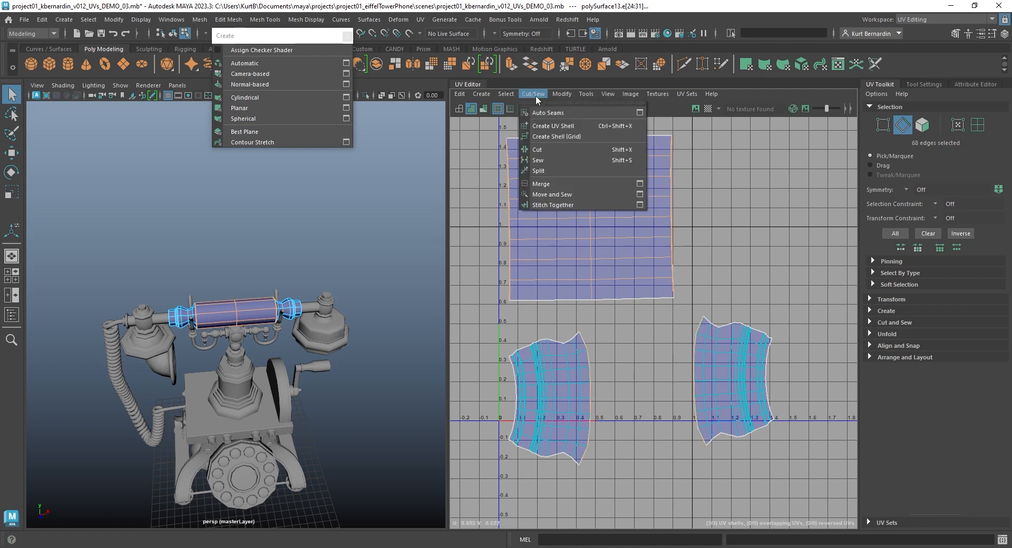
left_click(582, 200)
middle_click_drag(600, 237, 659, 286, "alt")
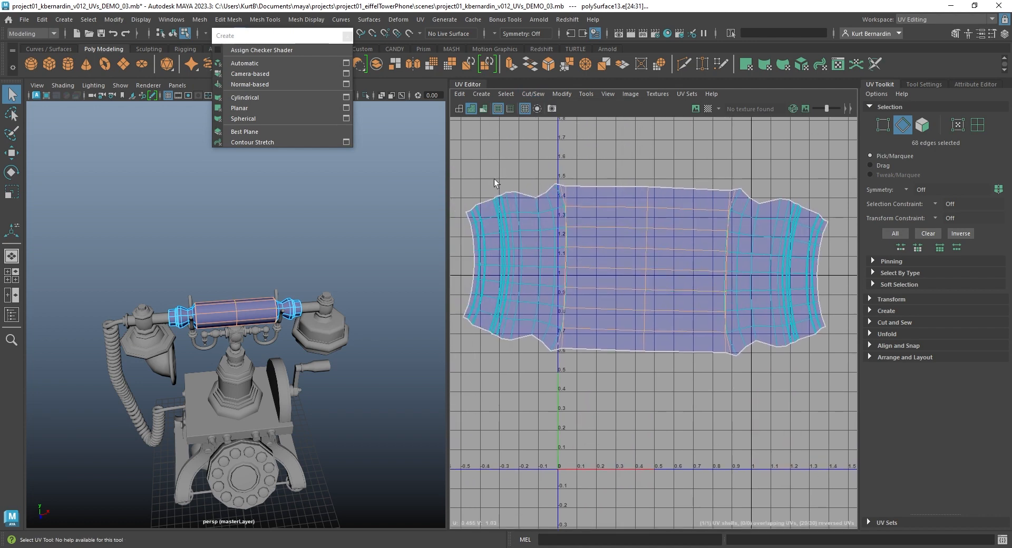
Try optimizing all UVs of the sewn grip shell, and undo the optimization.
scroll(753, 228, "down", 2)
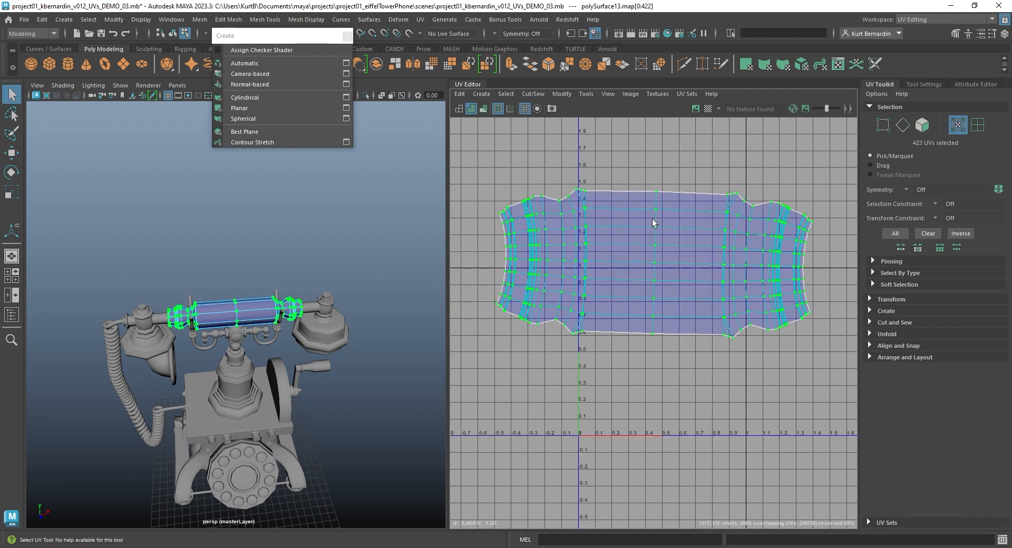
right_click_drag(653, 220, 675, 214, "shift")
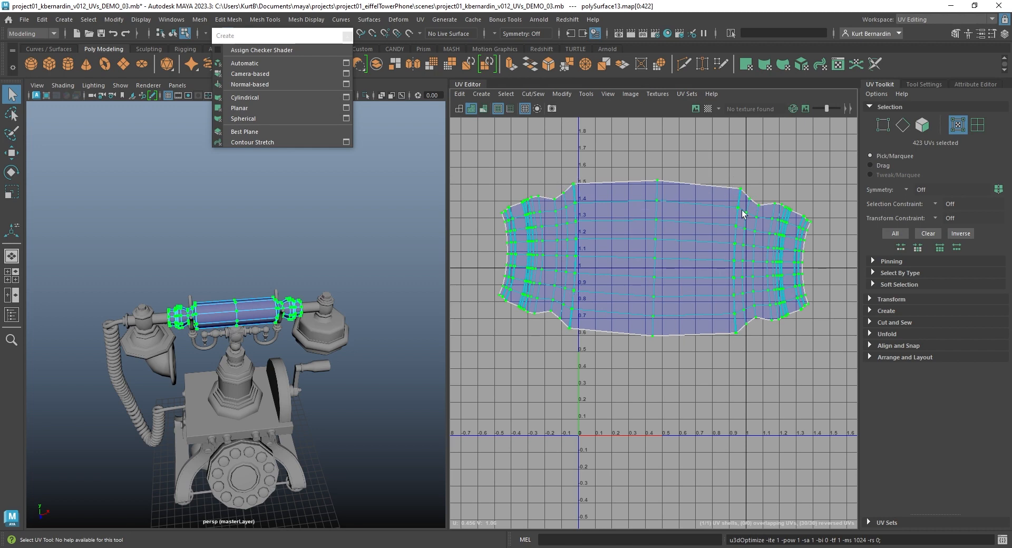
key("ctrl+z")
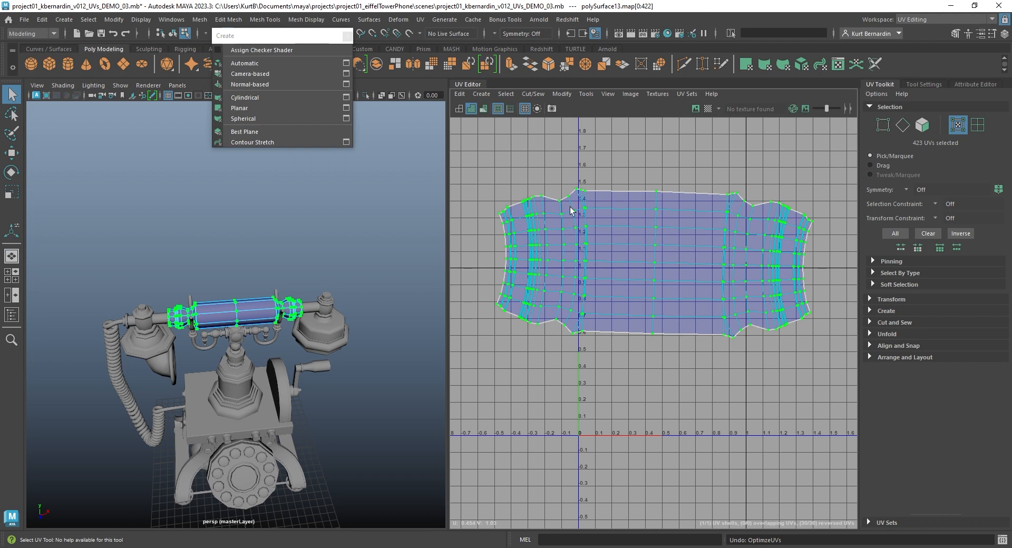
Rotate the sewn grip shell level, and optimize the UVs of its middle section and adjoining joints.
key("e")
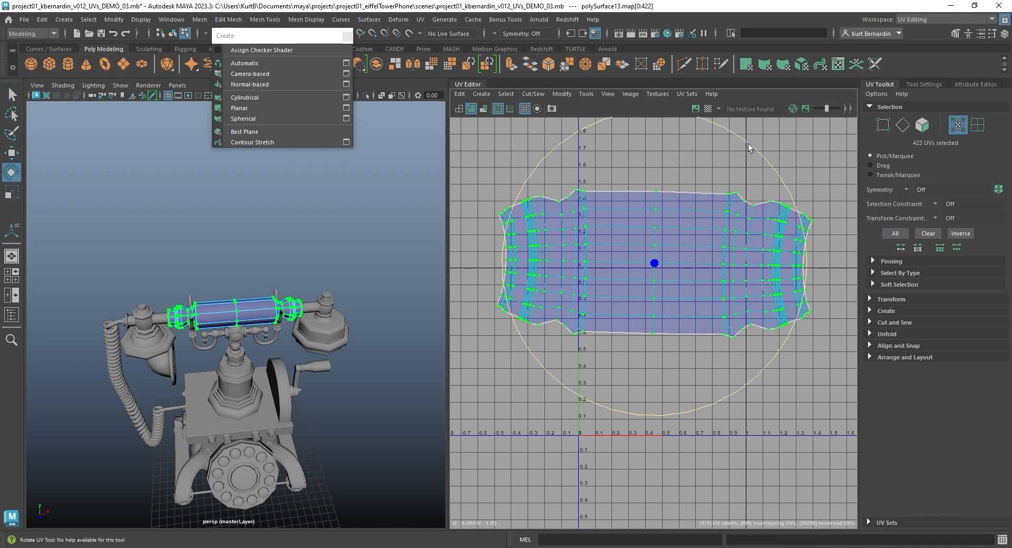
left_click_drag(748, 143, 749, 140)
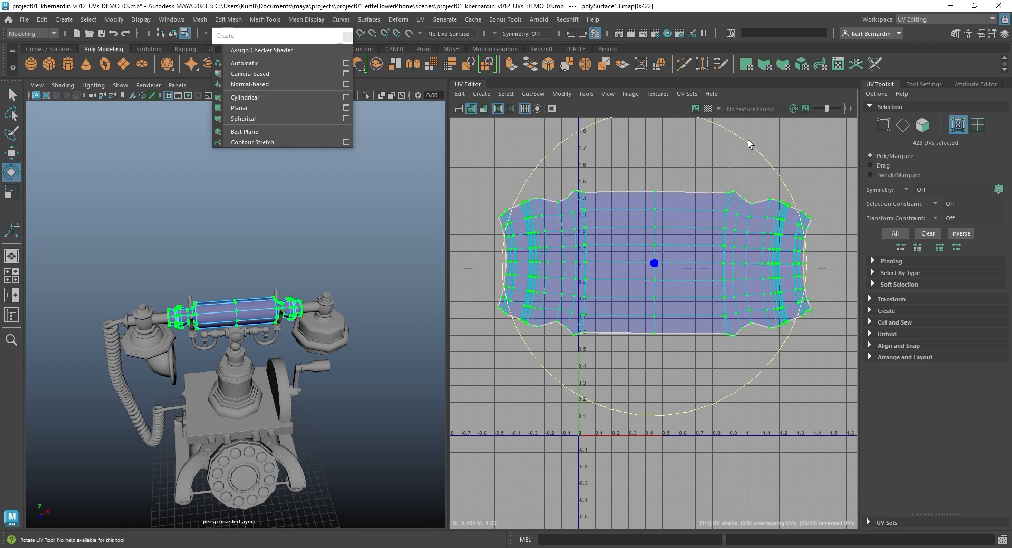
key("q")
left_click_drag(711, 336, 757, 365)
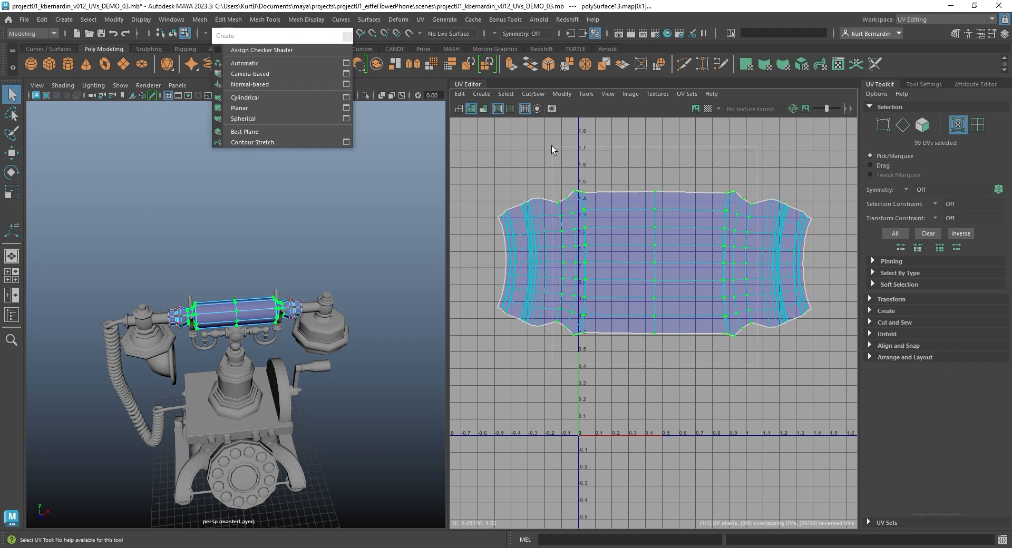
right_click_drag(625, 163, 664, 159, "shift")
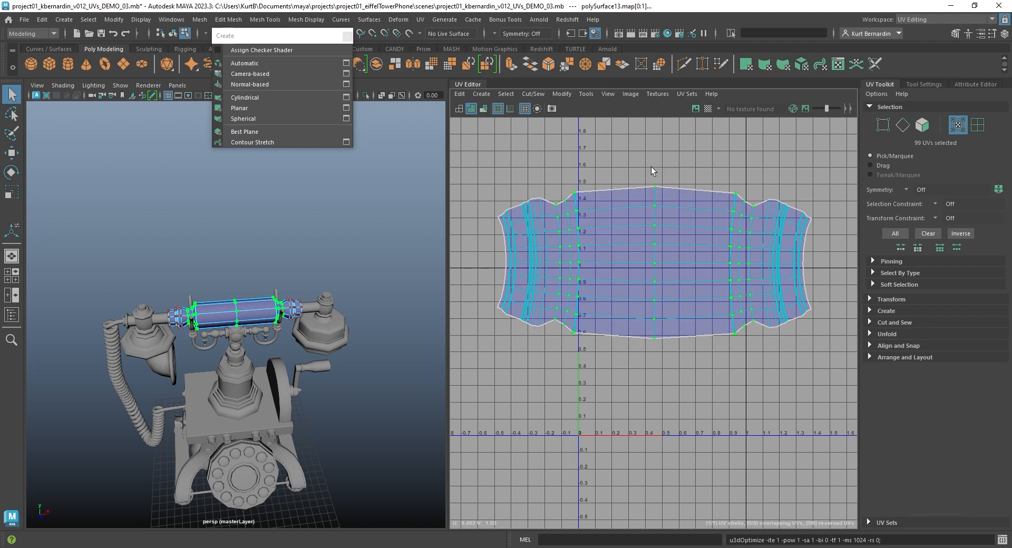
Select only the UVs of the grip shell's middle section and straighten them into a clean rectangle.
left_click_drag(567, 154, 737, 392)
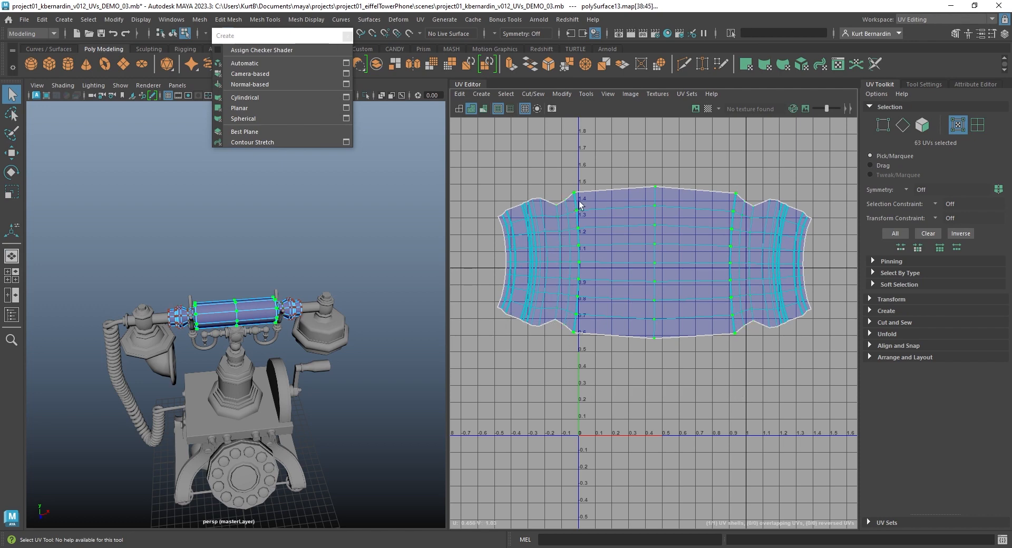
right_click_drag(631, 175, 652, 129, "shift")
right_click_drag(622, 233, 709, 175, "shift")
Select the UVs of the grip shell's two end sections, leaving out the straightened middle, and optimize them.
left_click_drag(488, 184, 573, 364)
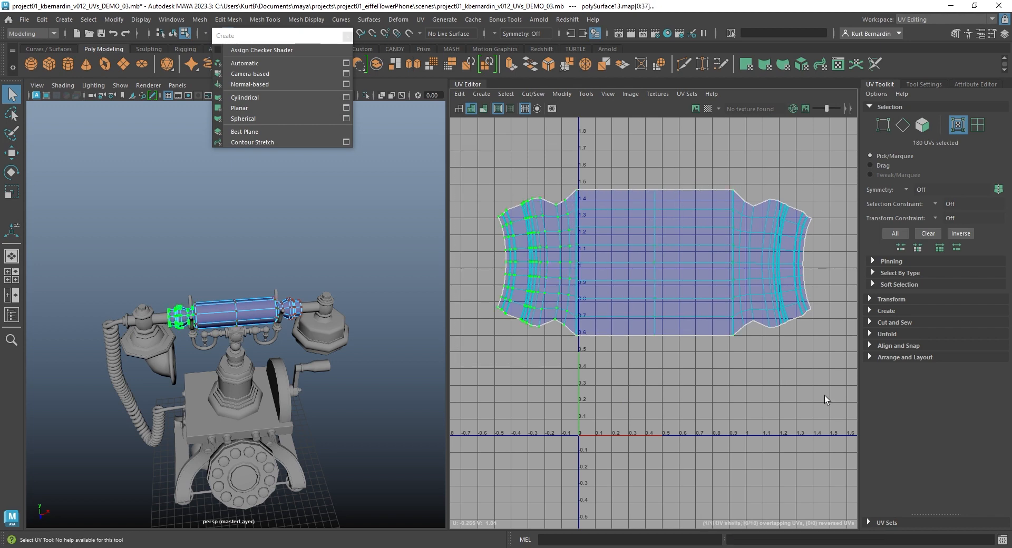
left_click_drag(736, 164, 736, 164, "shift")
right_click_drag(665, 146, 698, 141, "shift")
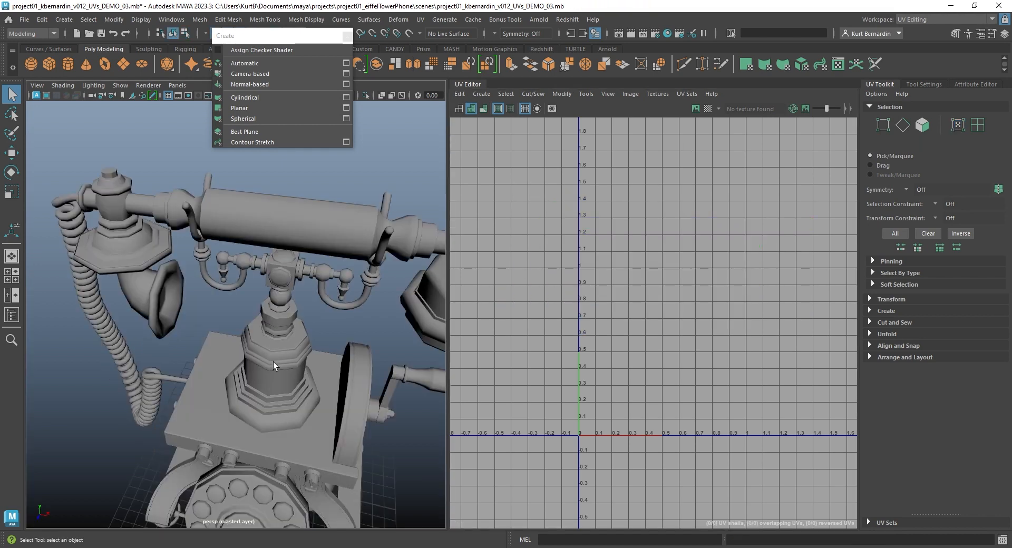
Isolate the octagonal pedestal below the handset cradle in the 3D view, with the floating projection commands moved aside.
left_click(273, 361)
key("f")
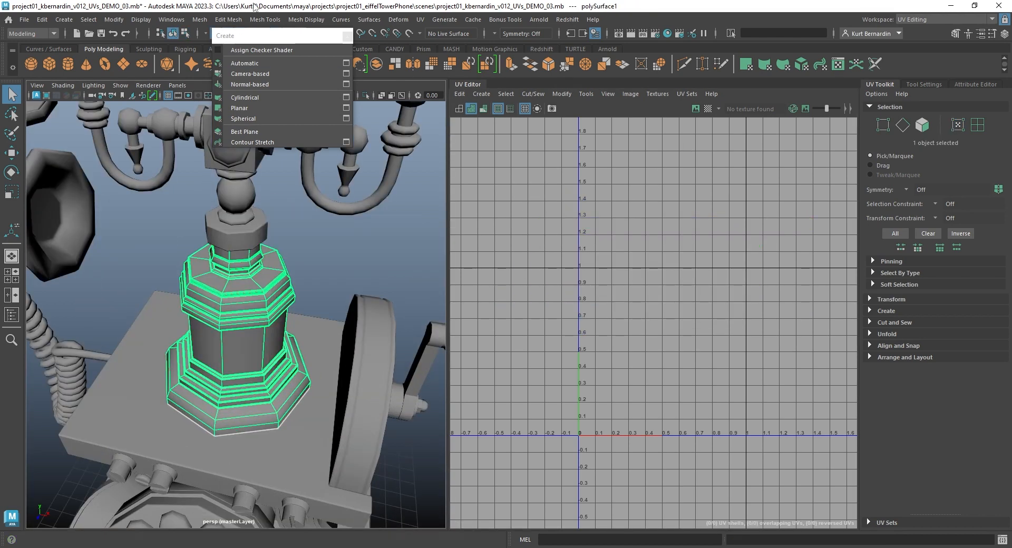
left_click_drag(283, 36, 505, 39)
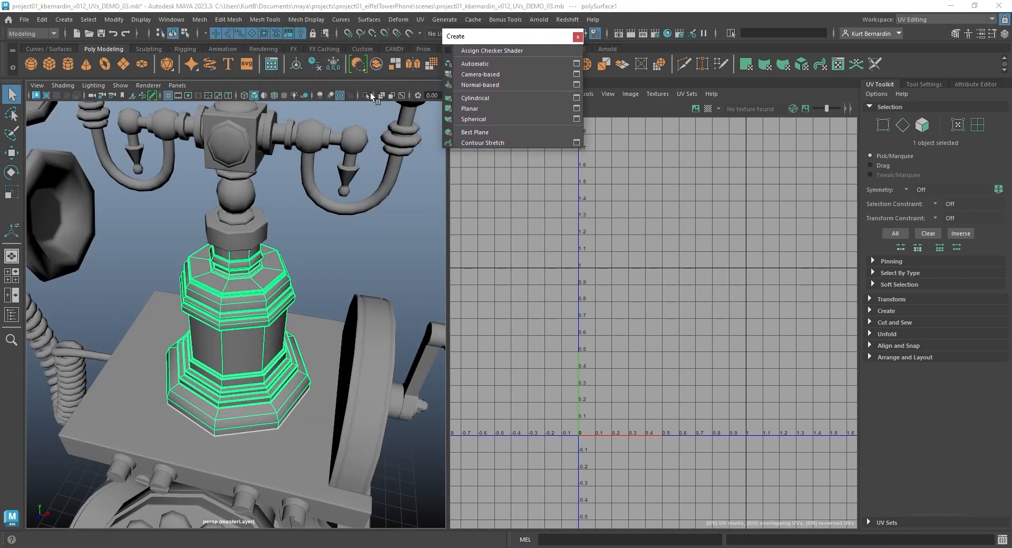
left_click(366, 95)
scroll(254, 278, "up", 3)
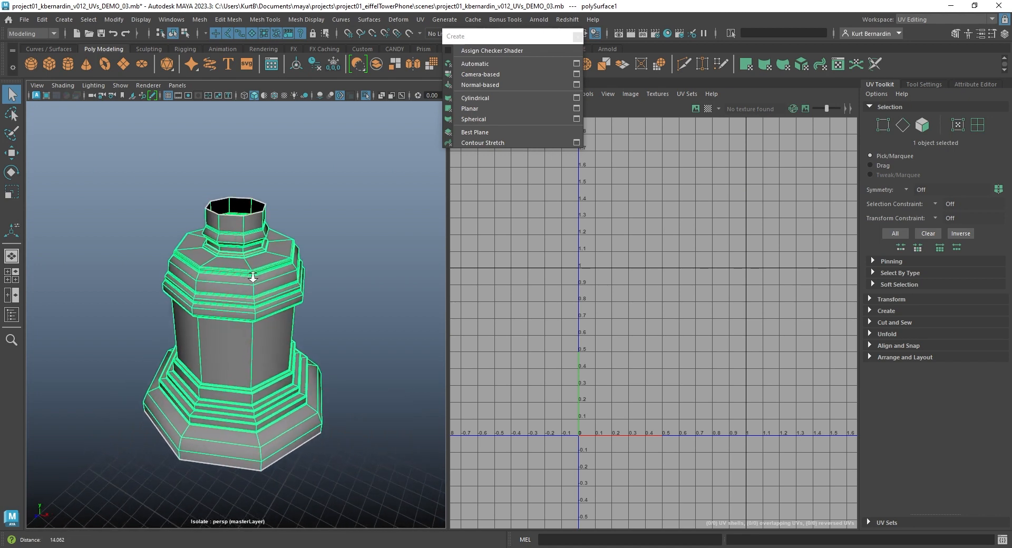
left_click_drag(254, 279, 254, 303, "alt")
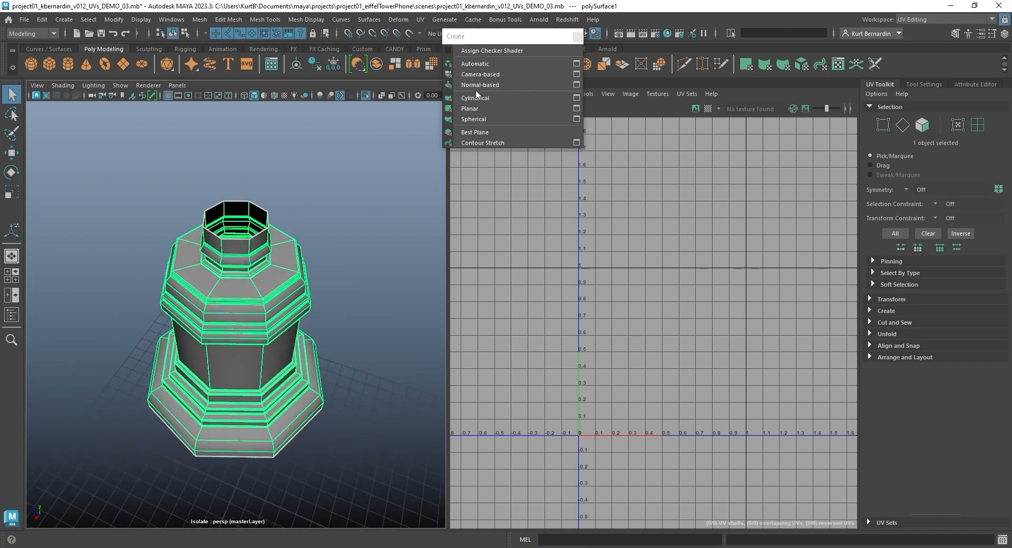
Apply a normal-based UV projection to the isolated octagonal pedestal.
left_click(488, 86)
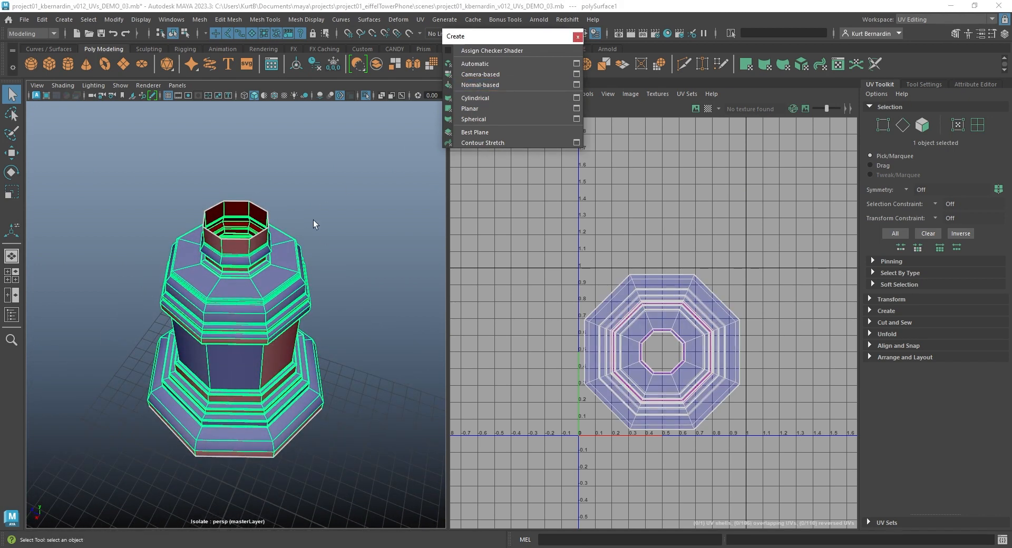
mouse_move(313, 220)
left_mouse_down("alt")
mouse_move(187, 368)
mouse_move(178, 345)
left_mouse_up("alt")
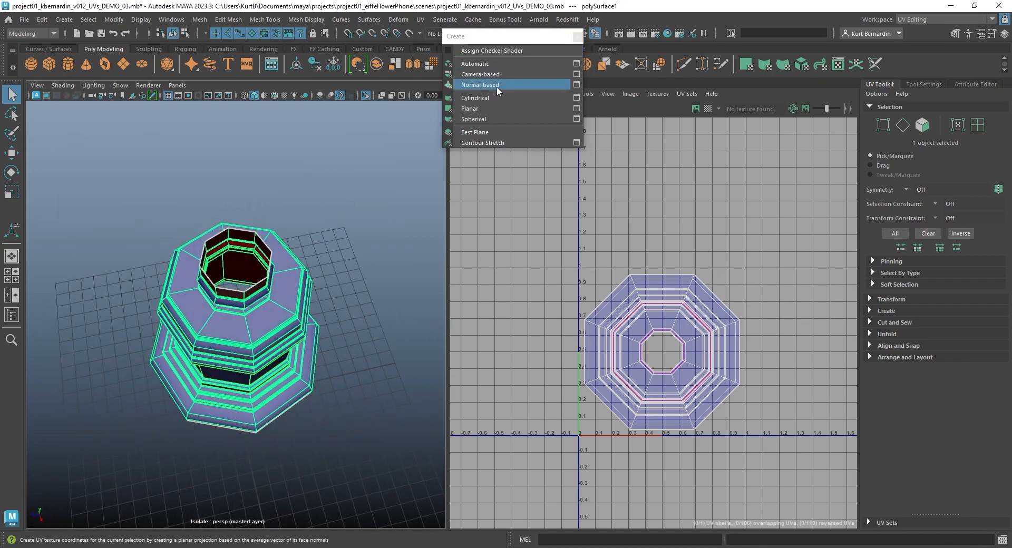
scroll(302, 255, "up", 3)
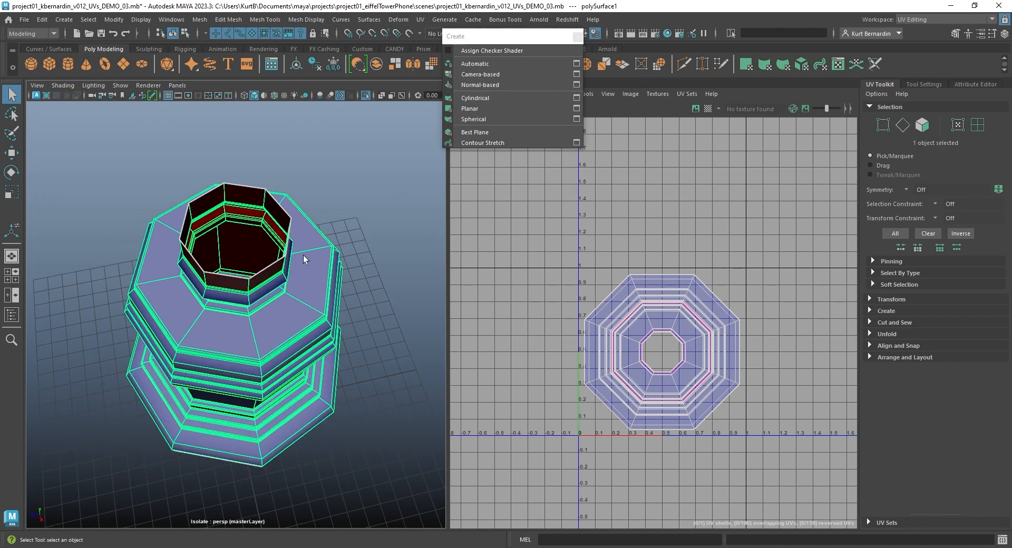
Cut a UV seam along one vertical edge line down the pedestal's full height, and unfold the whole shell.
left_click_drag(303, 256, 236, 260, "alt")
right_click_drag(247, 247, 253, 221)
key("w")
scroll(259, 237, "down", 3)
left_click_drag(263, 242, 254, 263, "alt")
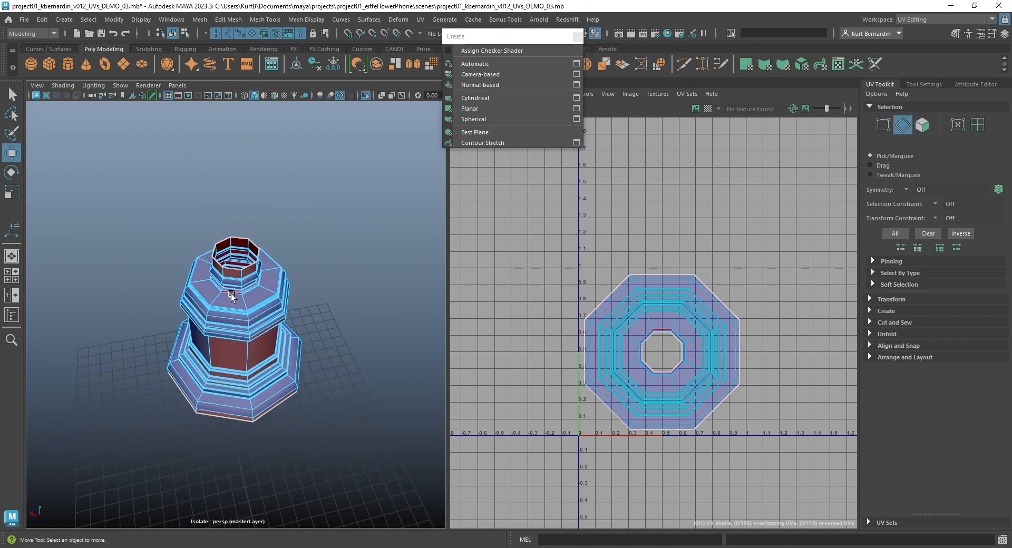
scroll(248, 301, "up", 3)
double_click(251, 301)
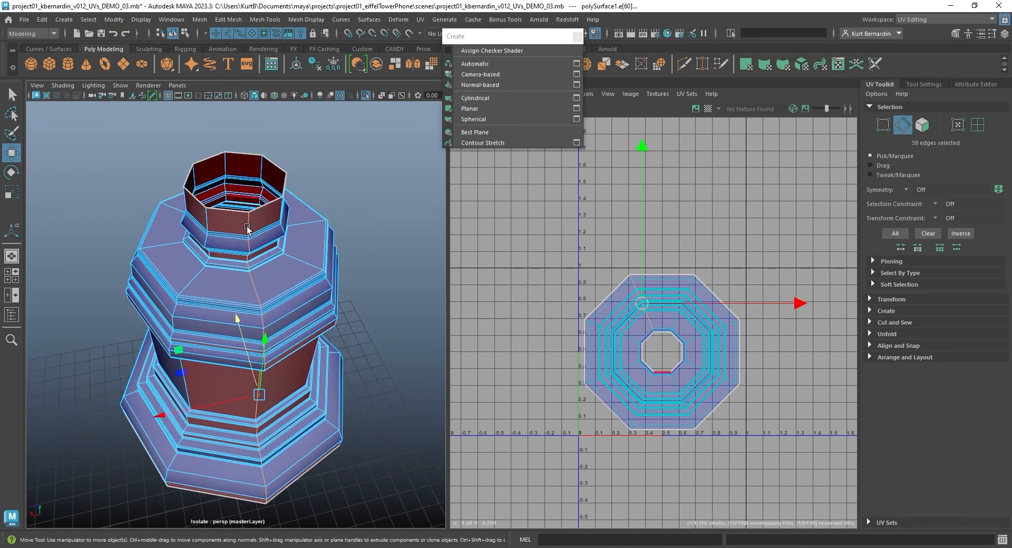
right_click(719, 245, "shift")
right_click_drag(717, 245, 685, 284, "shift")
left_click(686, 333)
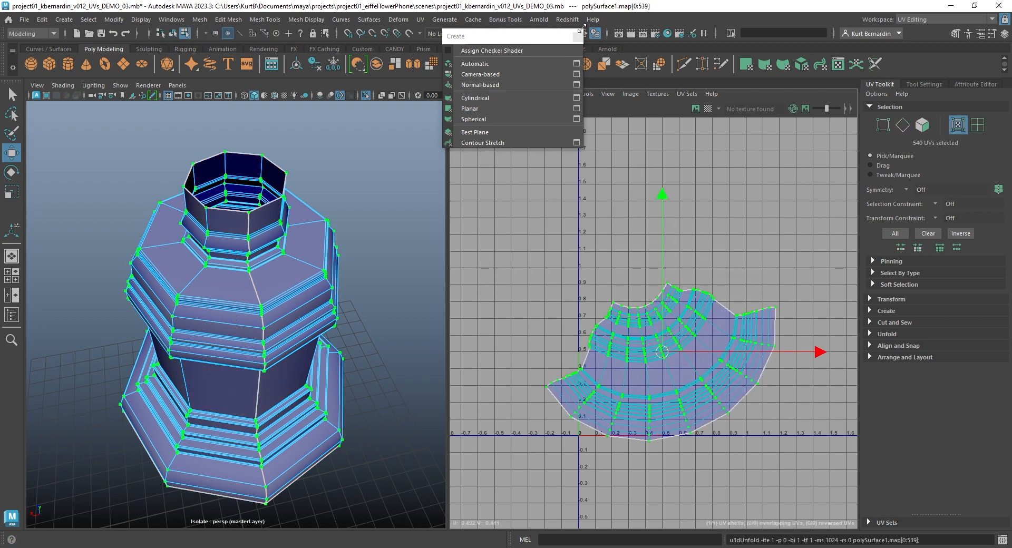
Check the unfolded pedestal with the UV distortion display, inspecting it from several sides, and switch the display off again.
left_click(484, 108)
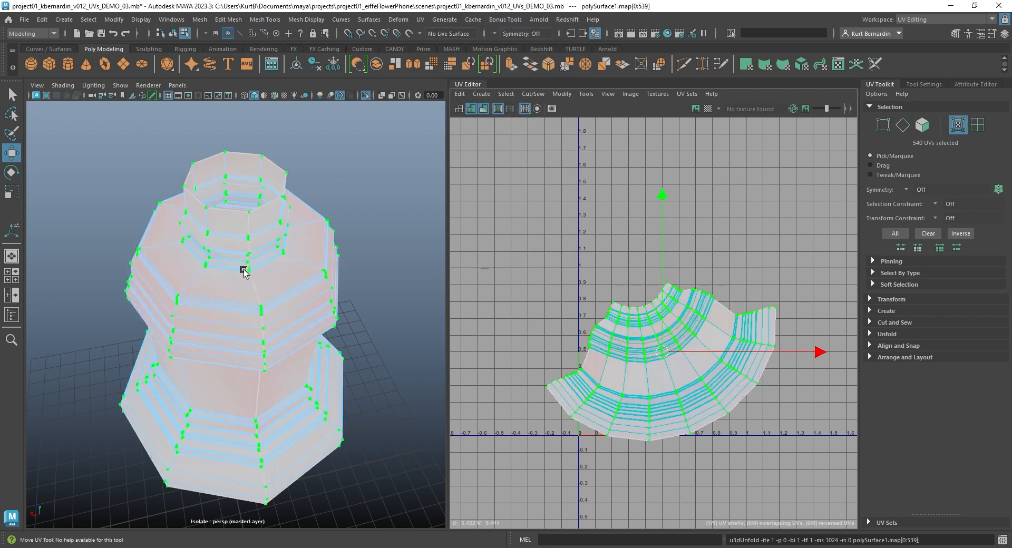
mouse_move(244, 271)
left_mouse_down("alt")
mouse_move(416, 237)
mouse_move(448, 245)
left_mouse_up("alt")
scroll(328, 203, "up", 3)
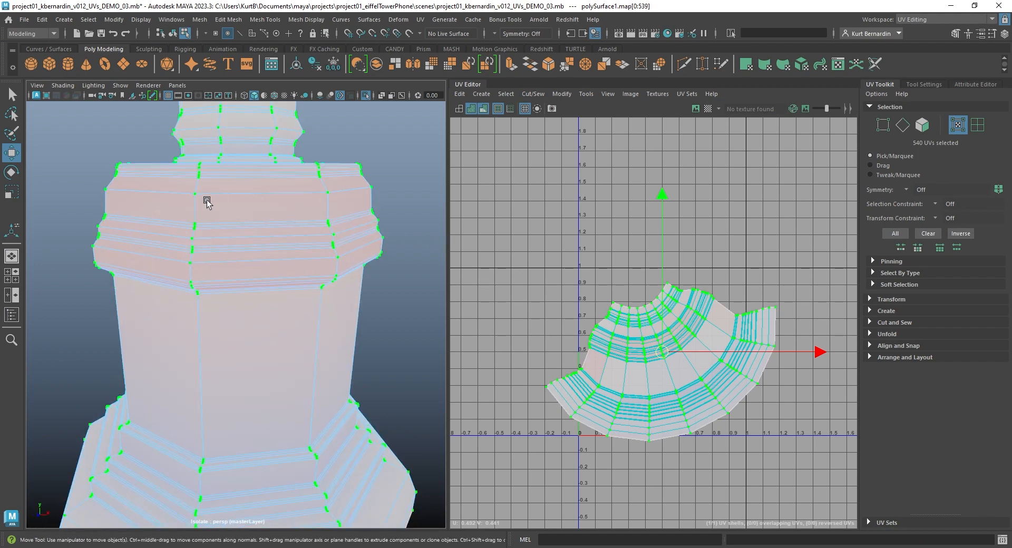
left_click_drag(197, 205, 284, 230, "alt")
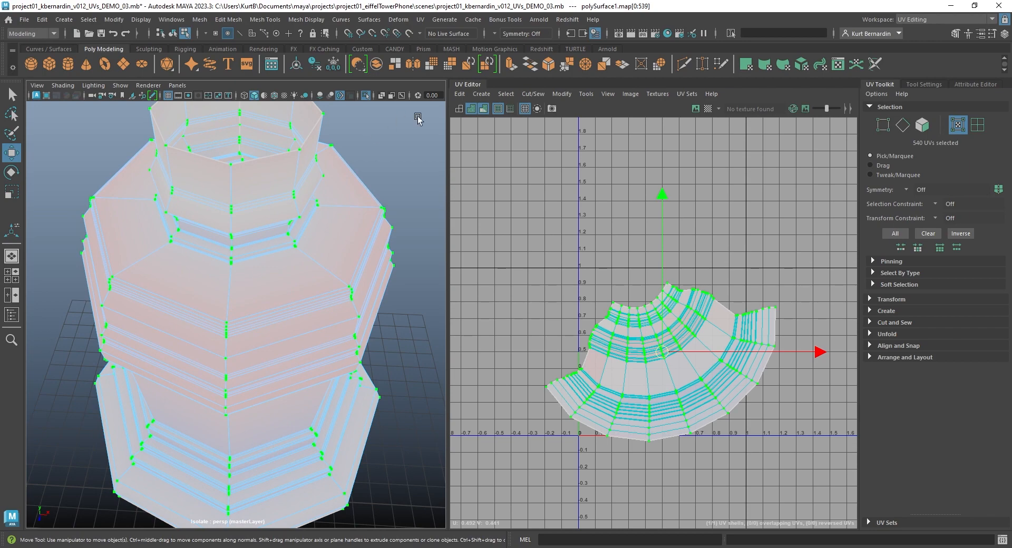
left_click(484, 108)
Cut a UV seam along the edge loop where the narrow octagonal neck meets the pedestal's shoulder.
left_click_drag(295, 274, 215, 241, "alt")
right_click_drag(216, 241, 264, 280, "alt")
right_click_drag(259, 246, 199, 158)
left_click_drag(199, 159, 216, 156, "alt")
right_click_drag(216, 156, 217, 210, "alt")
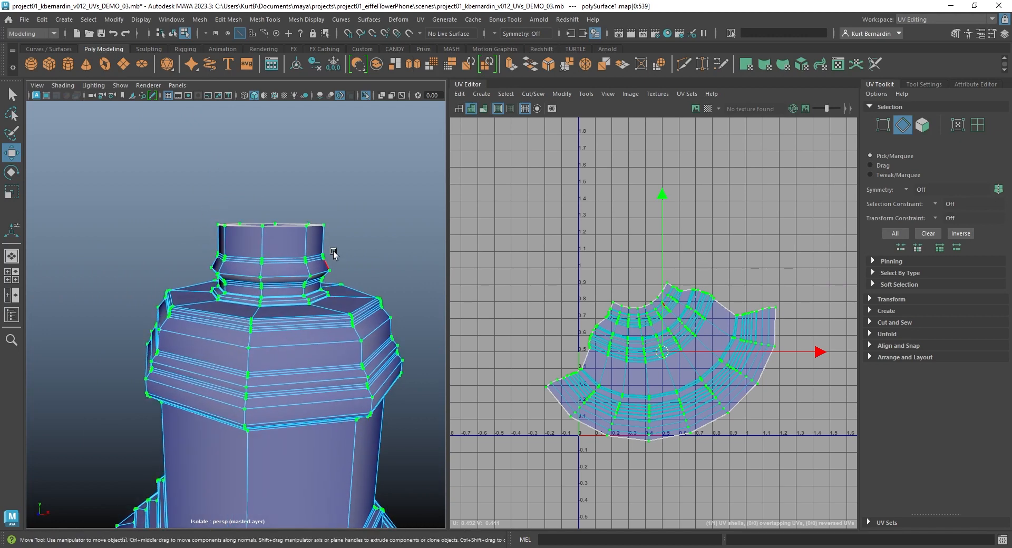
mouse_move(199, 295)
right_mouse_down("alt")
mouse_move(258, 312)
mouse_move(215, 302)
right_mouse_up("alt")
double_click(216, 304)
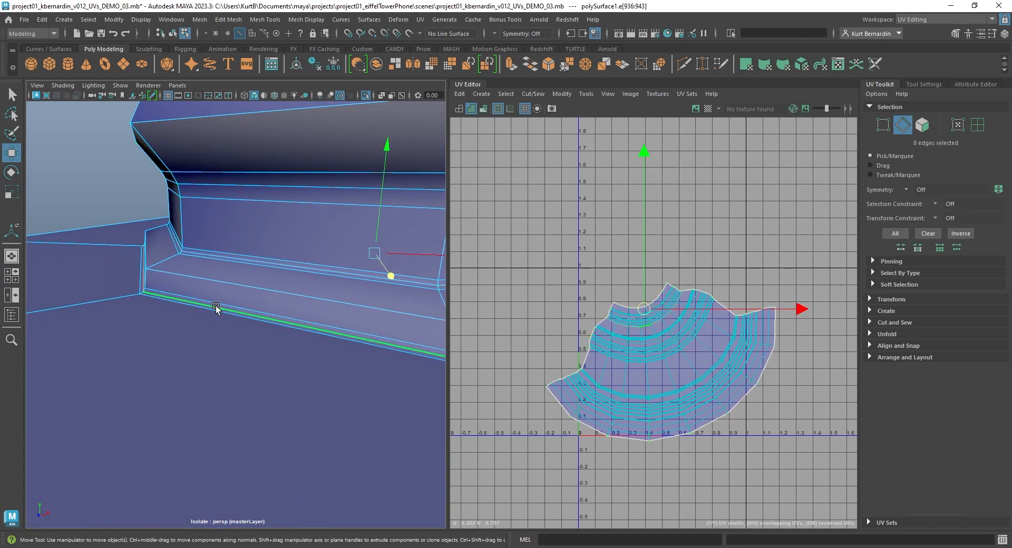
left_click_drag(215, 303, 208, 310, "alt")
right_click_drag(208, 310, 226, 306, "alt")
left_click_drag(226, 305, 246, 311, "alt")
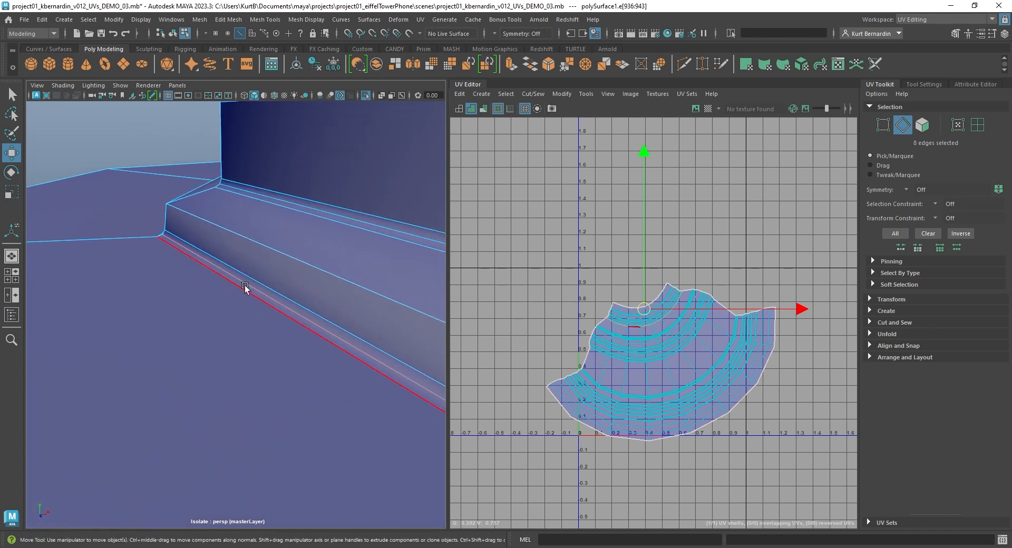
scroll(659, 298, "up", 5)
Move the separated neck's UV shell above the main pedestal shell and unfold it.
right_click_drag(568, 290, 617, 289)
scroll(664, 359, "down", 2)
left_click_drag(642, 348, 654, 191)
right_click_drag(648, 181, 532, 180, "shift")
Rotate the neck's UV shell until its arc sits level, and optimize it several times.
key("e")
scroll(763, 142, "down", 1)
left_click_drag(765, 145, 767, 195)
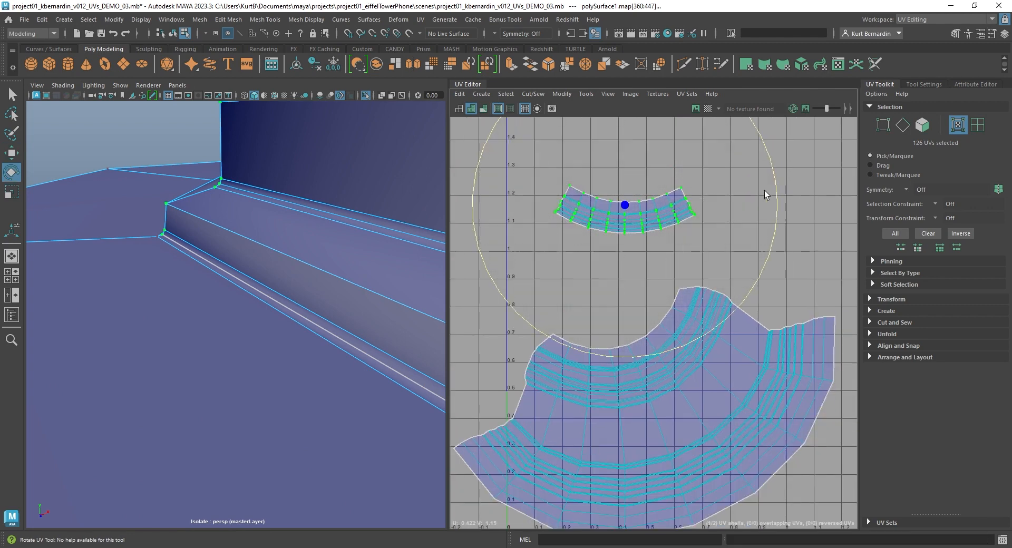
right_click_drag(561, 180, 596, 178, "shift")
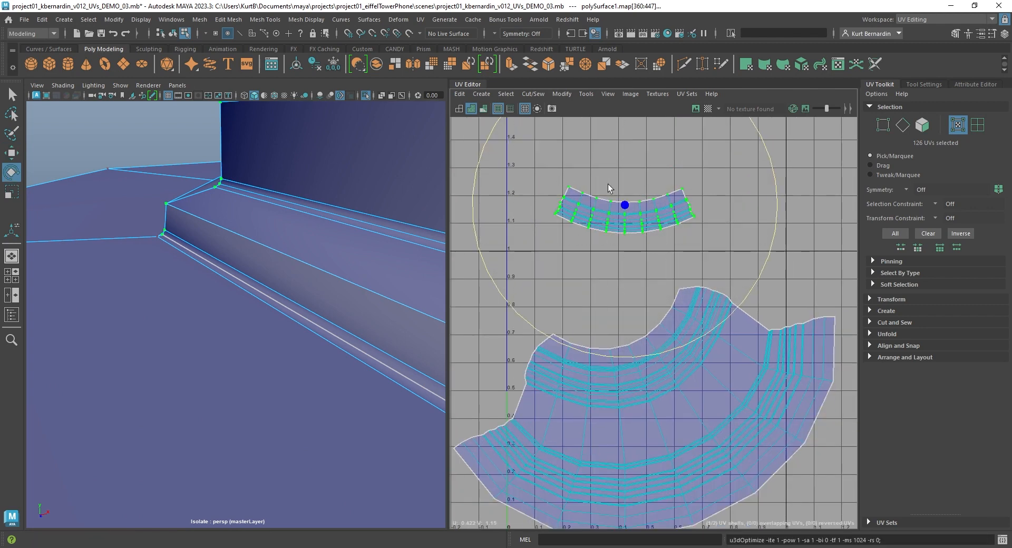
scroll(614, 200, "up", 3)
key("g")
key("g")
key("g")
key("g")
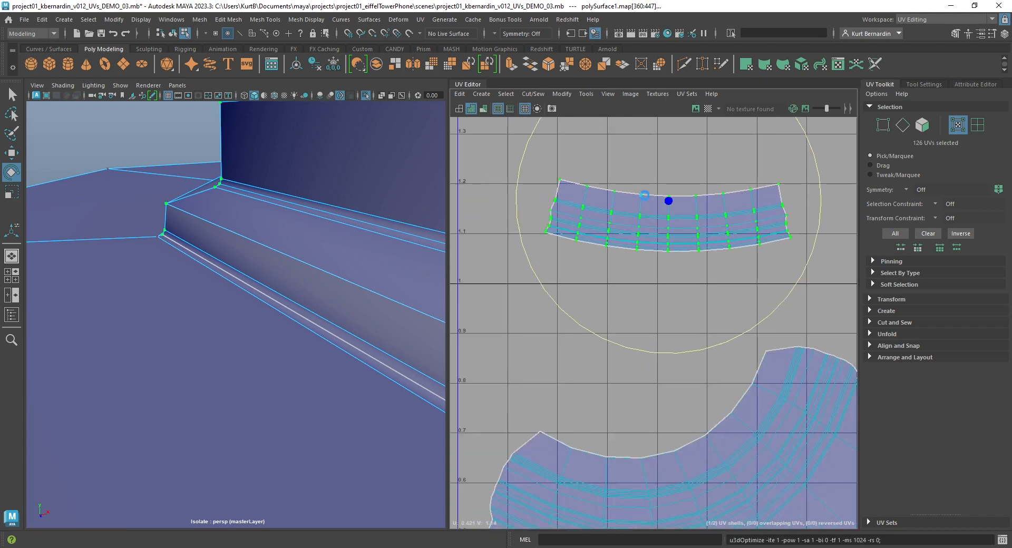
scroll(721, 212, "up", 2)
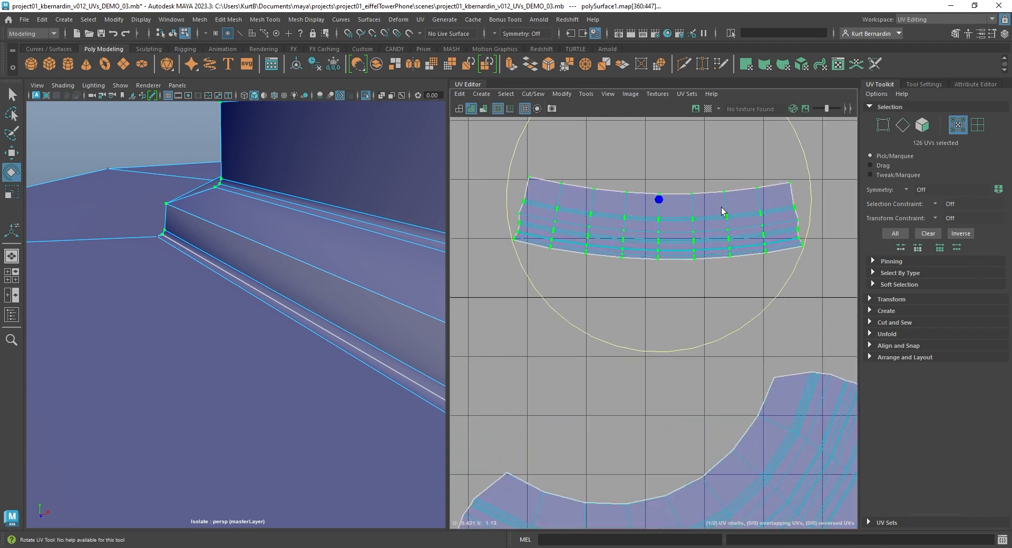
scroll(705, 214, "up", 2)
Straighten the neck shell's UVs, optimize them once, and straighten them again into a rectangular strip.
right_click(703, 212, "shift")
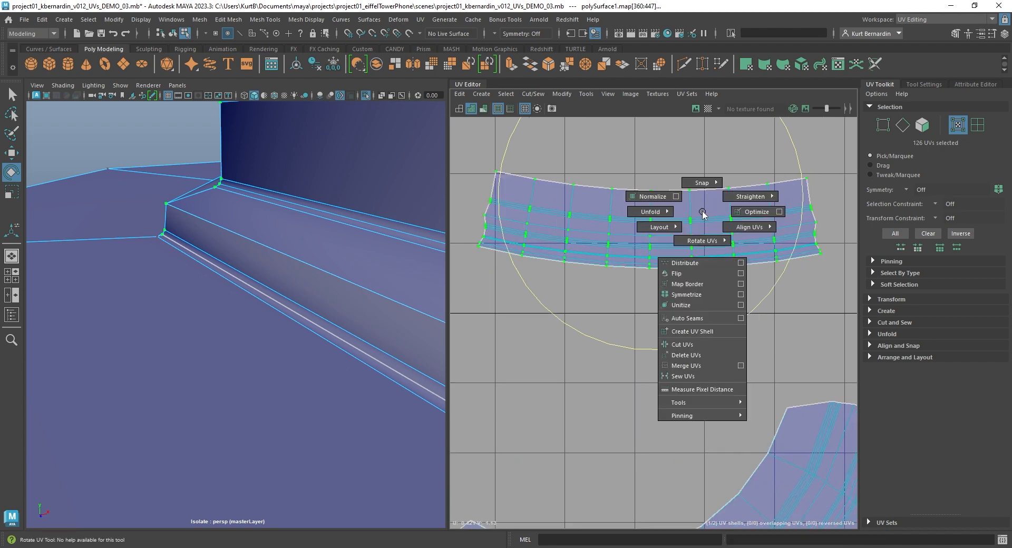
mouse_move(733, 202)
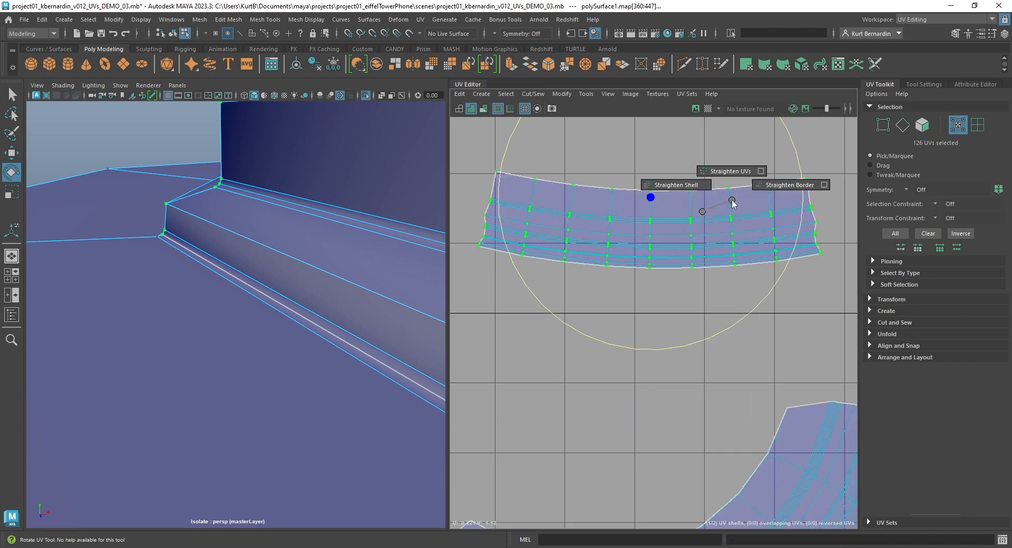
left_click(730, 171)
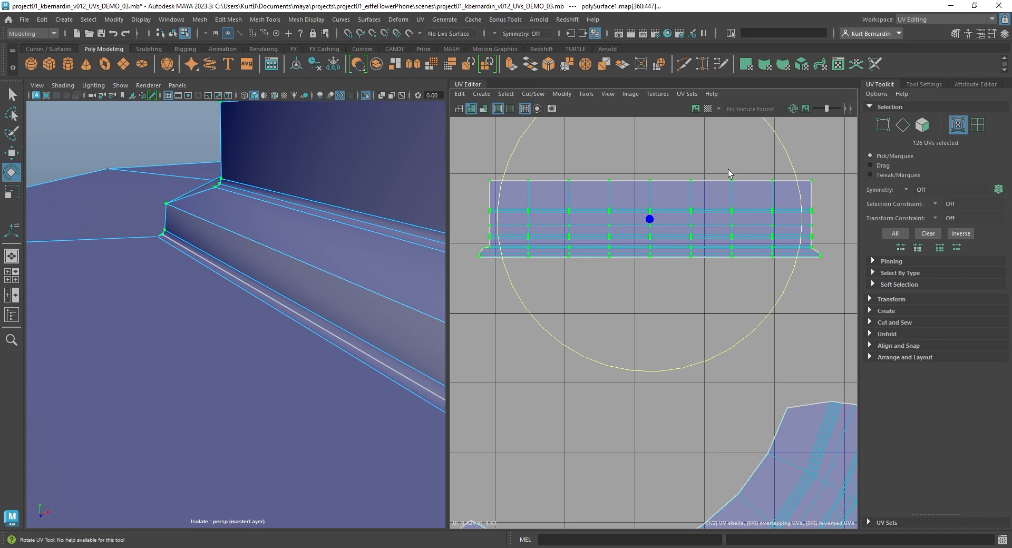
right_click(612, 213, "shift")
left_click(657, 212)
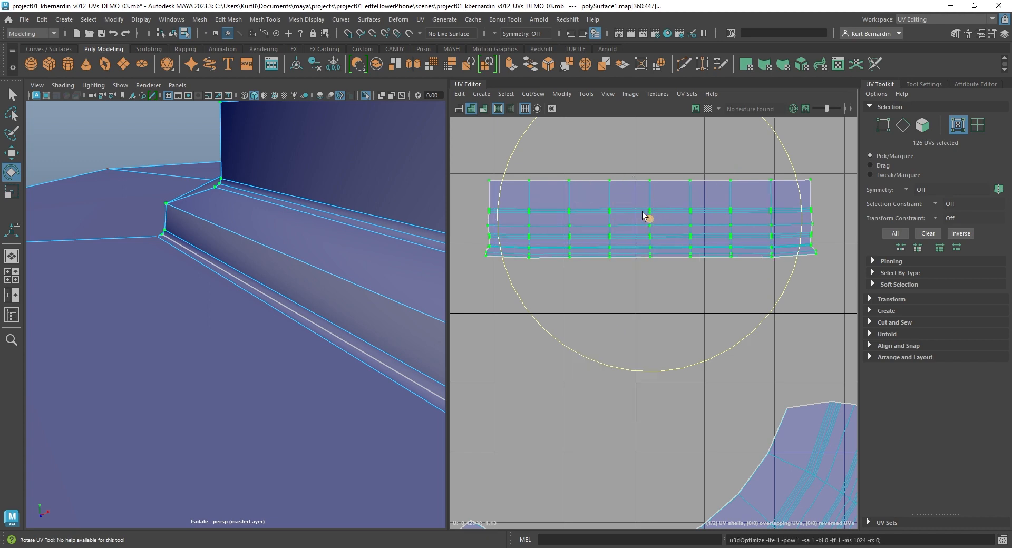
right_click_drag(643, 205, 706, 154, "shift")
right_click_drag(660, 179, 711, 173, "shift")
right_click_drag(650, 205, 579, 163, "shift")
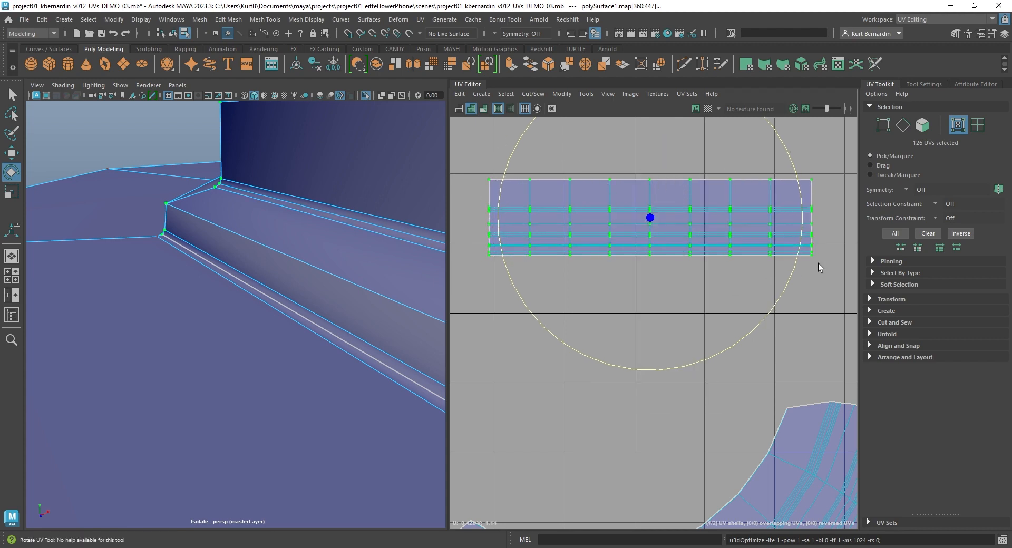
Select the remaining pedestal UV shell below the straightened neck strip and unfold it.
scroll(726, 278, "down", 1)
key("a")
key("q")
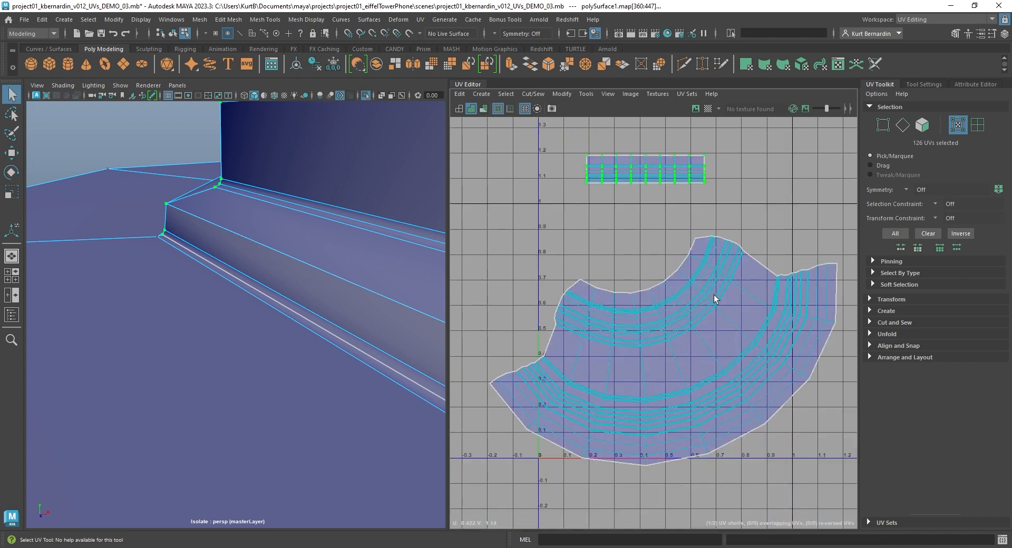
left_click(714, 295)
scroll(723, 267, "down", 1)
middle_click_drag(724, 272, 693, 235, "alt")
right_click_drag(693, 236, 562, 232, "shift")
Cut a UV seam along the edge loop at the outer rim of the pedestal's sloping shoulder.
scroll(346, 253, "down", 8)
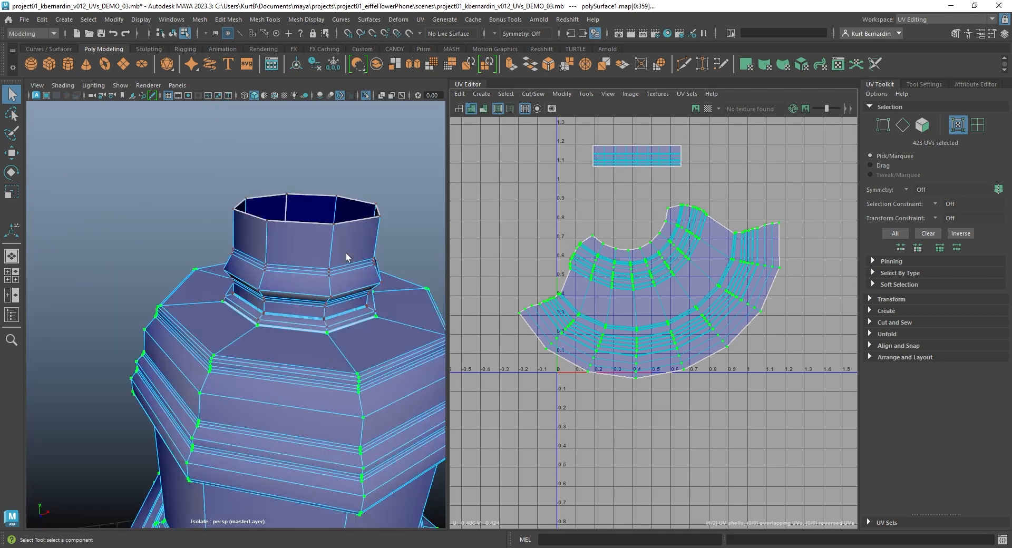
scroll(267, 294, "up", 6)
left_click_drag(267, 293, 253, 277, "alt")
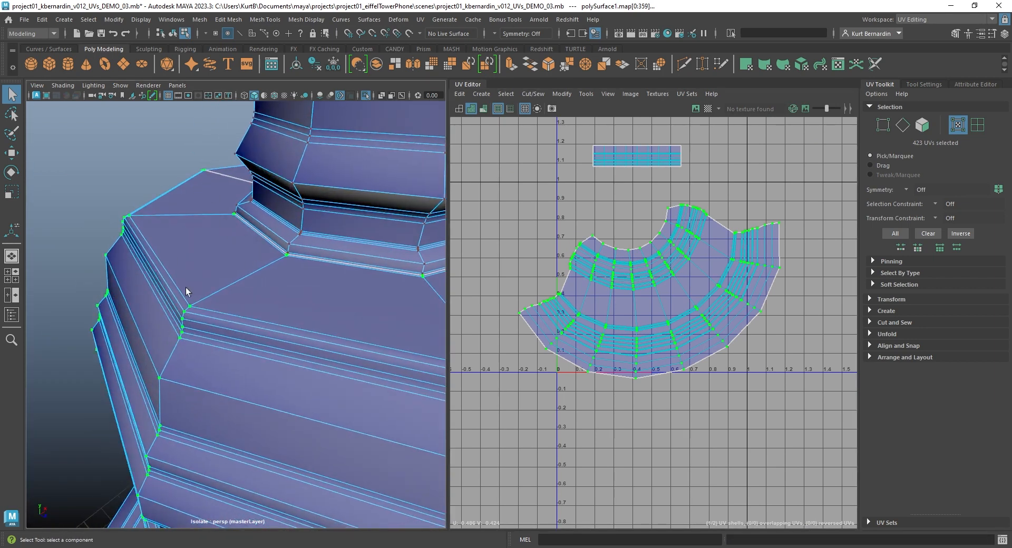
right_click_drag(257, 259, 256, 179)
double_click(227, 322)
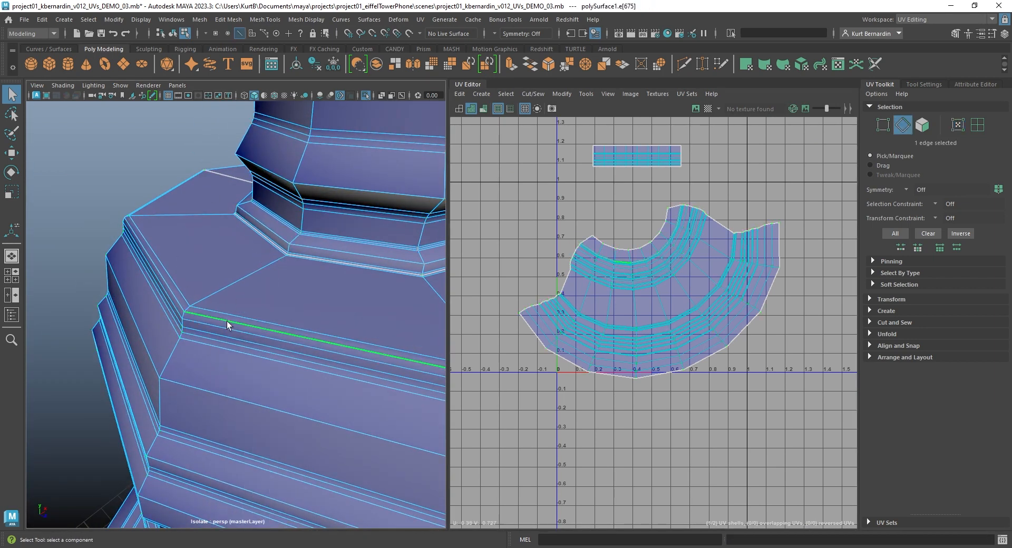
middle_click_drag(287, 260, 196, 258, "alt")
scroll(218, 237, "down", 4)
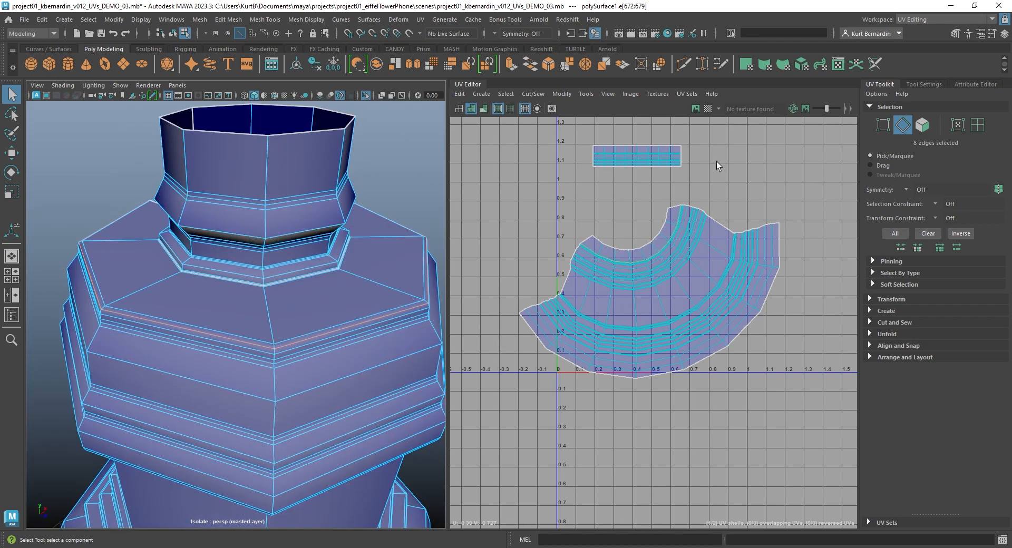
key("f")
right_click_drag(631, 197, 681, 203, "shift")
Move the separated shoulder ring's UV shell to the empty space beside the main shell and unfold it.
scroll(647, 212, "down", 3)
middle_click_drag(648, 212, 661, 264, "alt")
key("w")
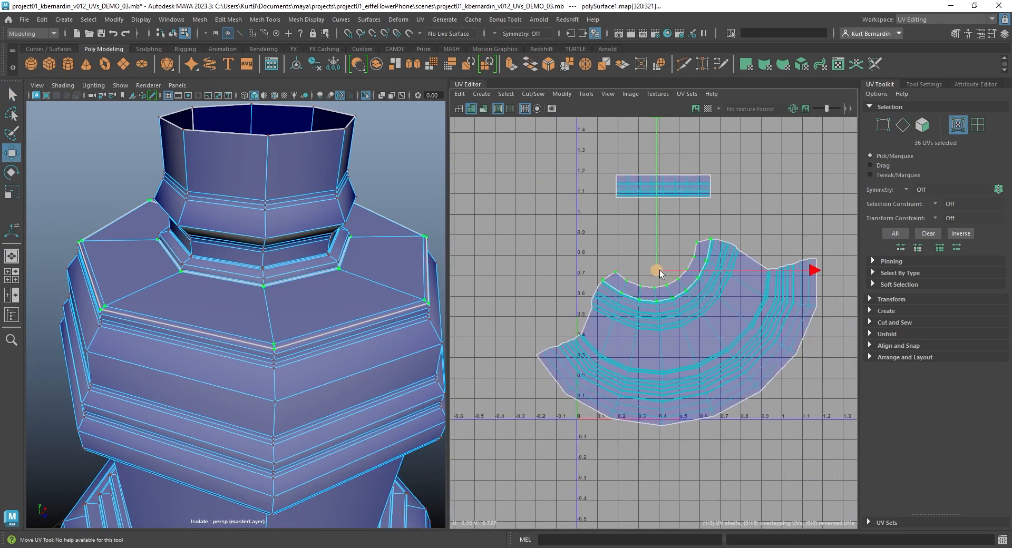
left_click_drag(662, 264, 520, 224)
right_click_drag(464, 189, 428, 193, "shift")
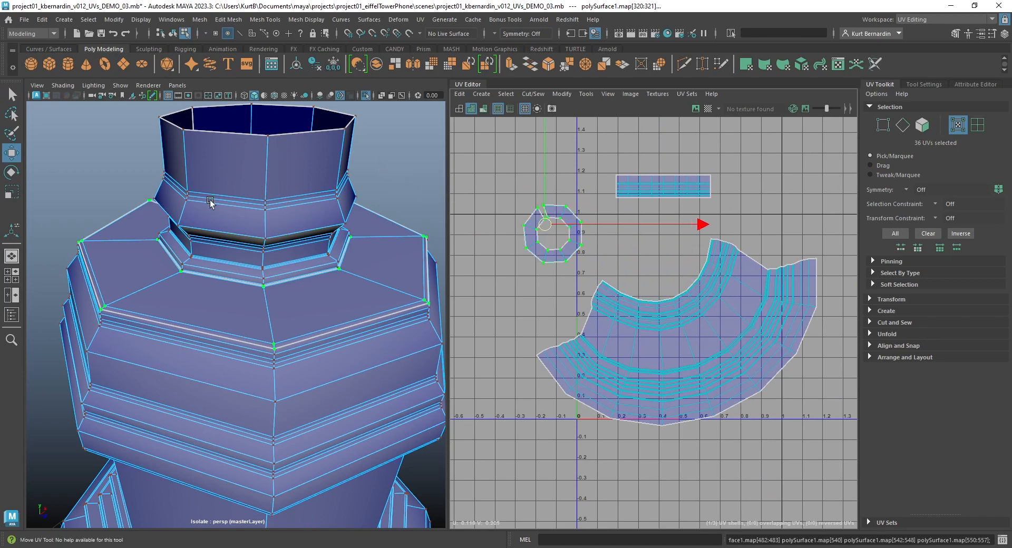
Select the border edges at the gap in the shoulder ring's UV shell and sew them together.
left_click_drag(209, 202, 71, 207, "alt")
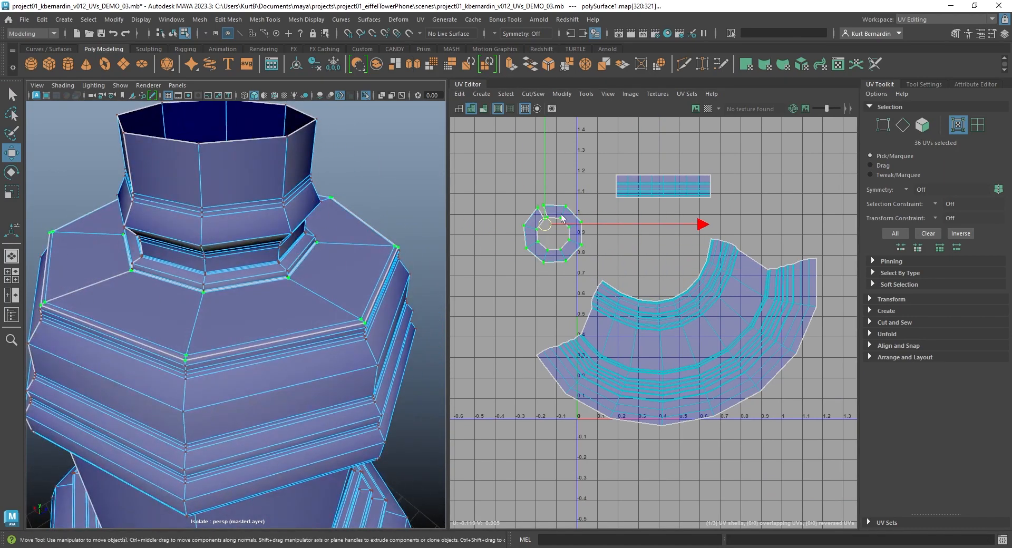
scroll(542, 215, "up", 8)
middle_click_drag(565, 139, 592, 212, "alt")
right_click_drag(592, 212, 584, 182)
scroll(559, 222, "up", 1)
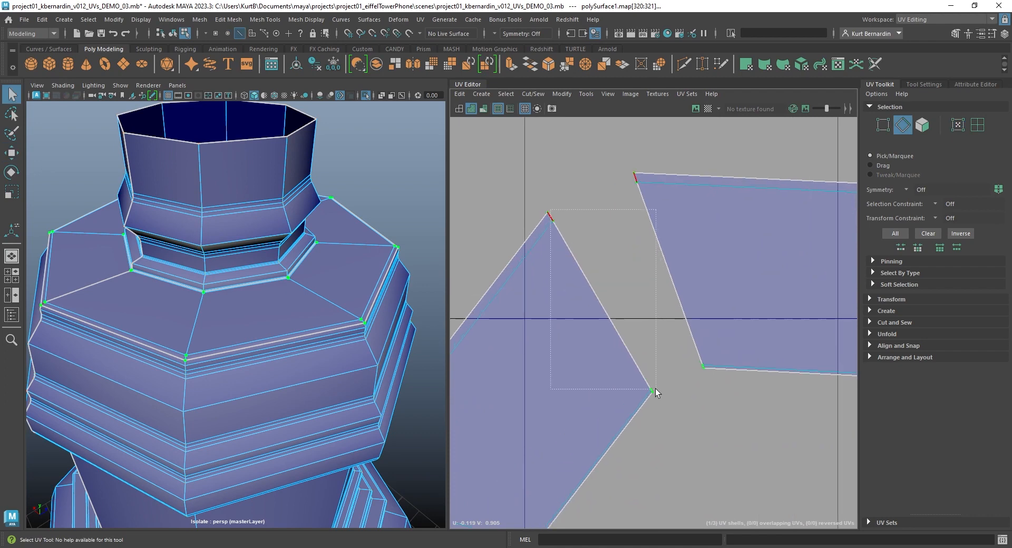
left_click_drag(656, 388, 657, 390)
right_click_drag(610, 223, 636, 239, "shift")
scroll(636, 239, "down", 6)
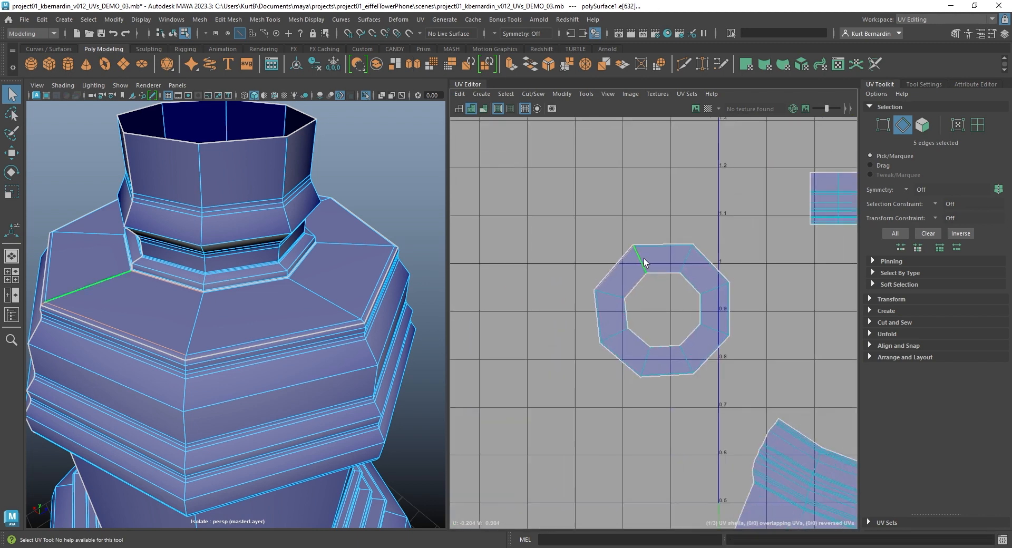
Unfold the sewn octagonal shoulder ring and move it up beside the neck strip.
right_click_drag(677, 212, 557, 212, "shift")
scroll(605, 243, "down", 5)
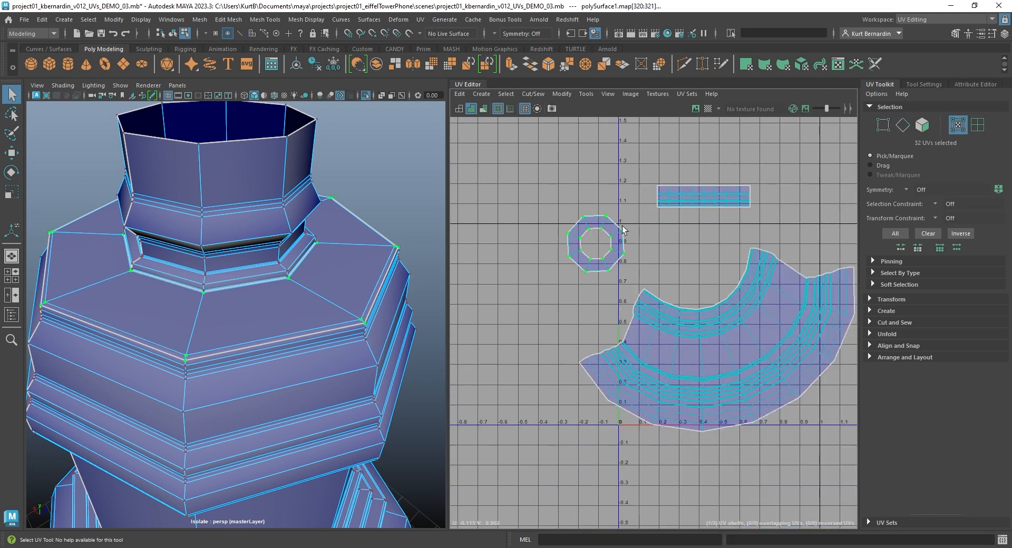
key("w")
left_click_drag(596, 244, 596, 170)
middle_click_drag(639, 228, 561, 190, "alt")
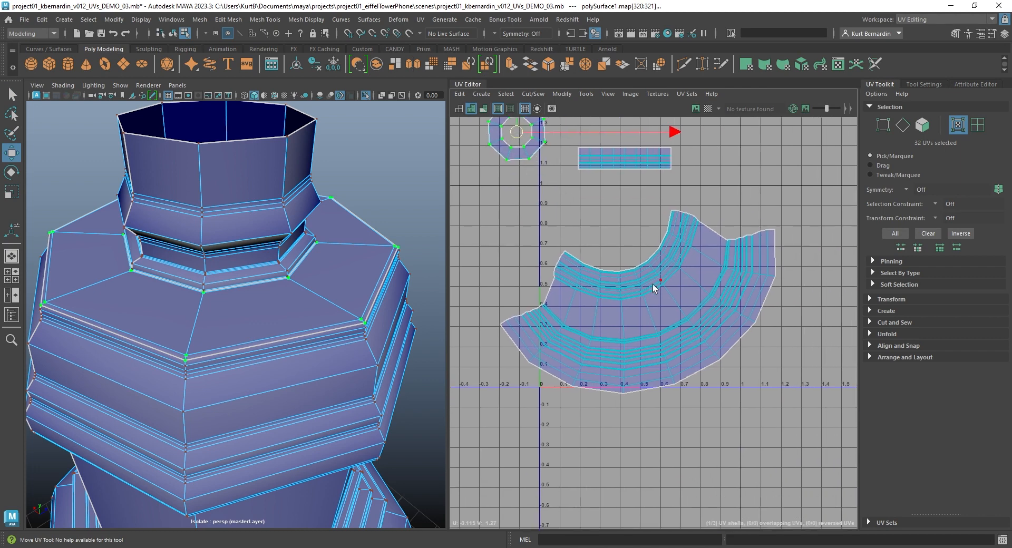
Select the whole remaining pedestal body shell and unfold its UVs.
double_click(653, 285)
right_click_drag(670, 269, 607, 263, "shift")
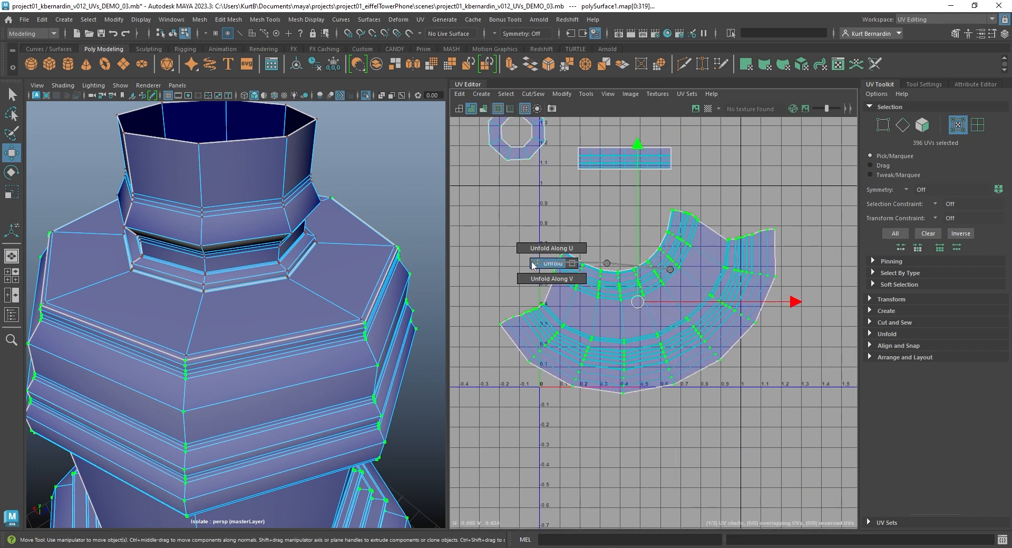
right_click_drag(533, 265, 531, 261, "shift")
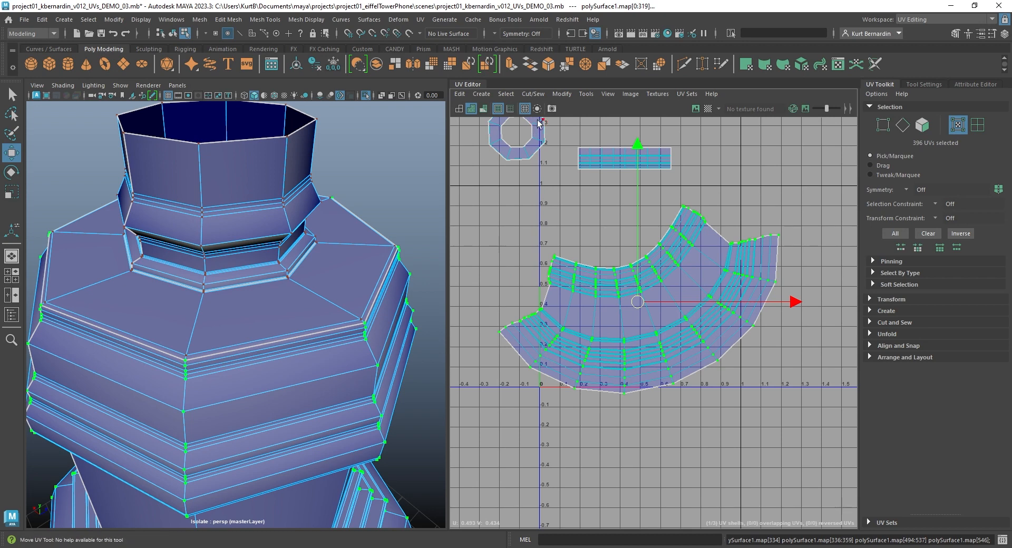
Optimize the pedestal body shell repeatedly to relax its curve, and rotate it level.
right_click_drag(711, 241, 751, 236, "shift")
key("g")
key("g")
key("g")
key("g")
key("g")
key("g")
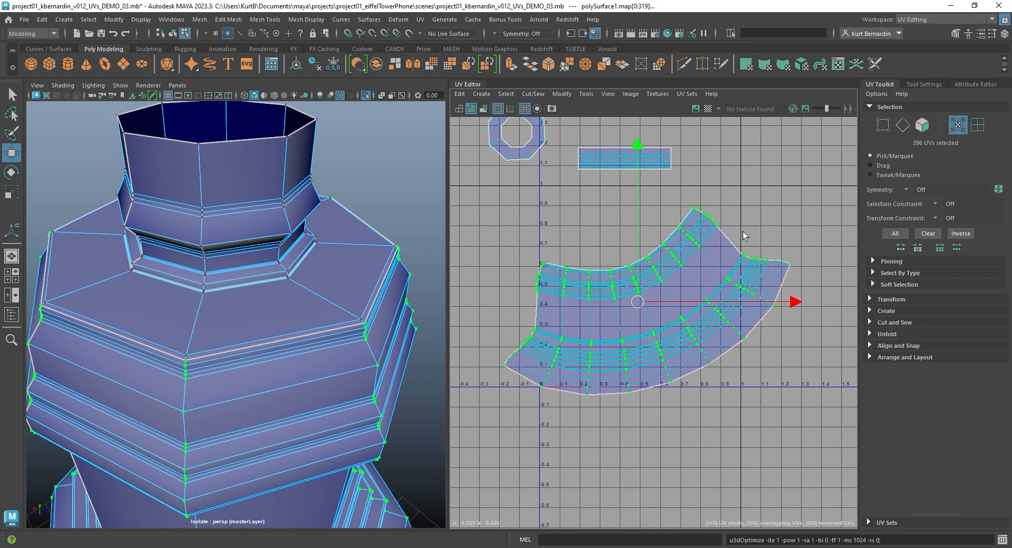
key("g")
key("g")
key("g")
key("g")
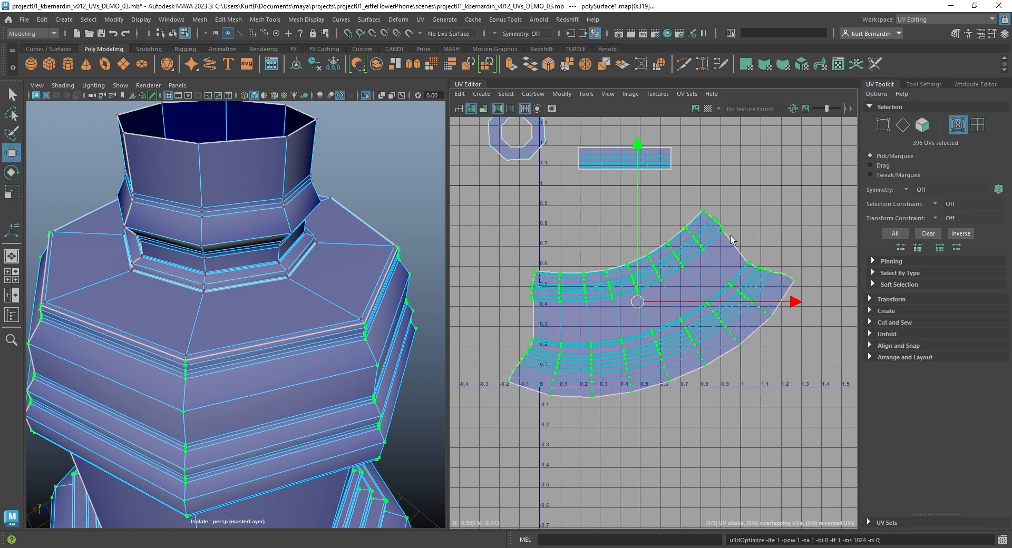
key("g")
key("g")
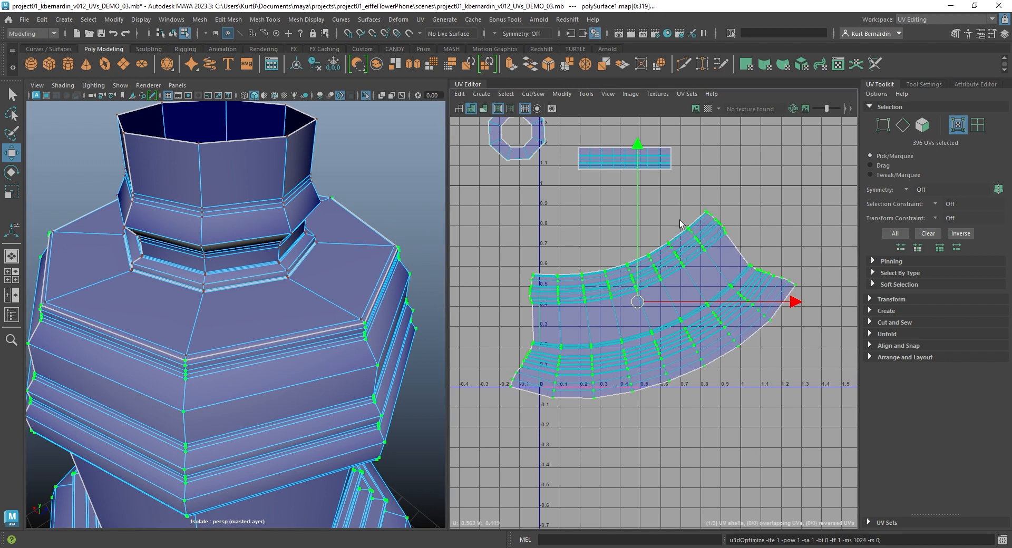
key("e")
left_click_drag(738, 187, 770, 227)
Switch the pedestal from UV selection to whole-object selection.
scroll(185, 327, "down", 6)
middle_click_drag(222, 327, 271, 253, "alt")
scroll(271, 253, "up", 2)
left_click_drag(253, 316, 391, 272, "alt")
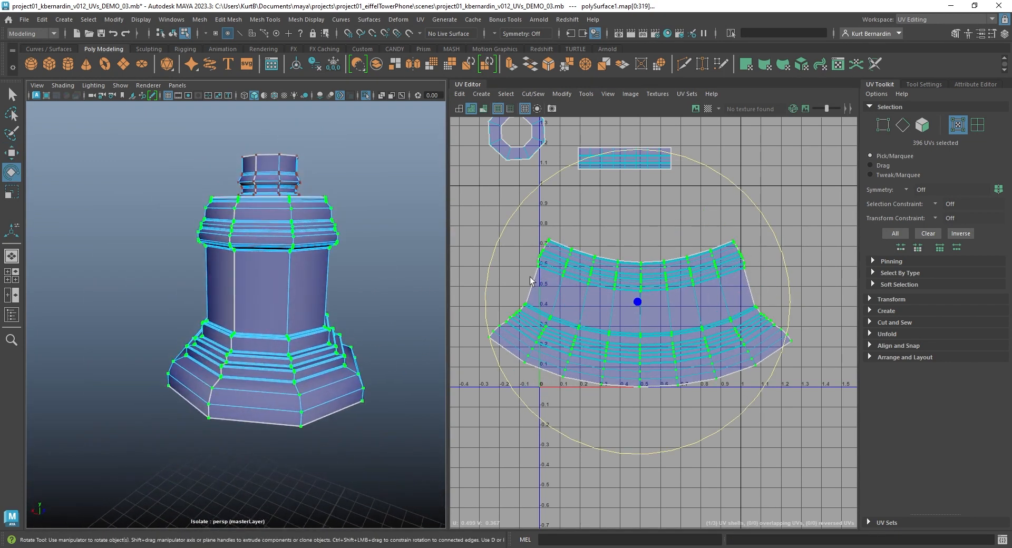
scroll(285, 339, "up", 8)
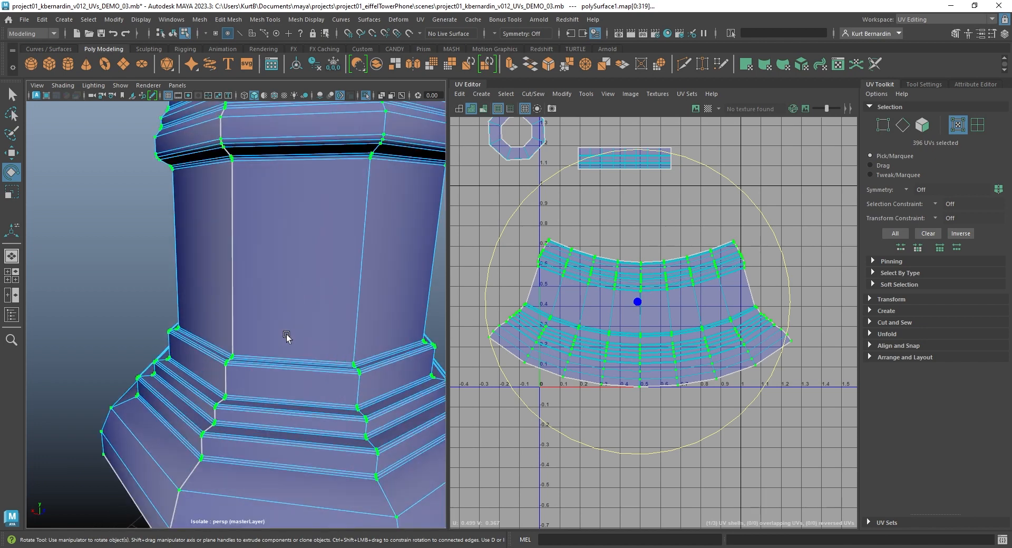
right_click_drag(254, 180, 297, 134)
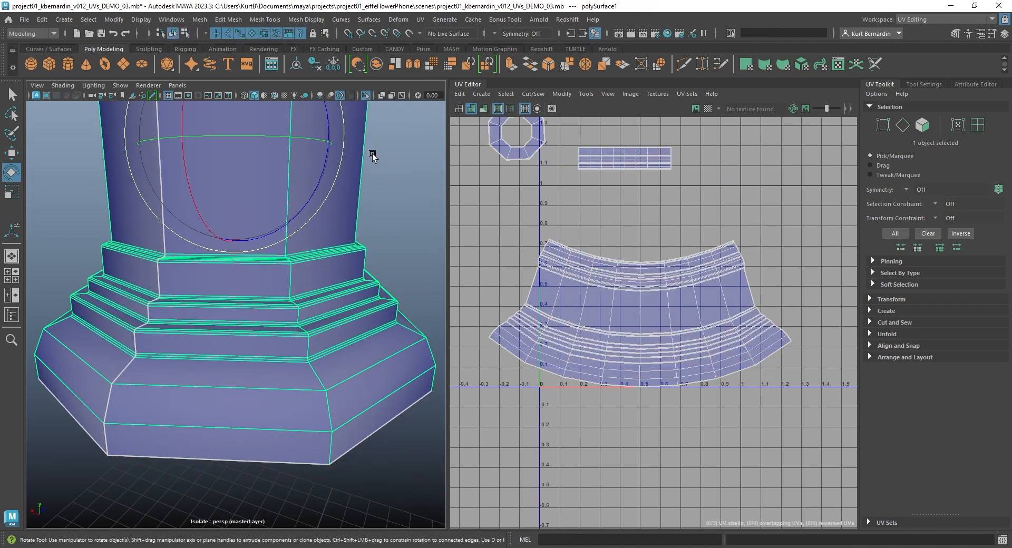
Deselect the pedestal and leave its isolated view to show the whole telephone model.
left_click(373, 153)
left_click(367, 95)
scroll(354, 199, "down", 6)
scroll(170, 280, "up", 3)
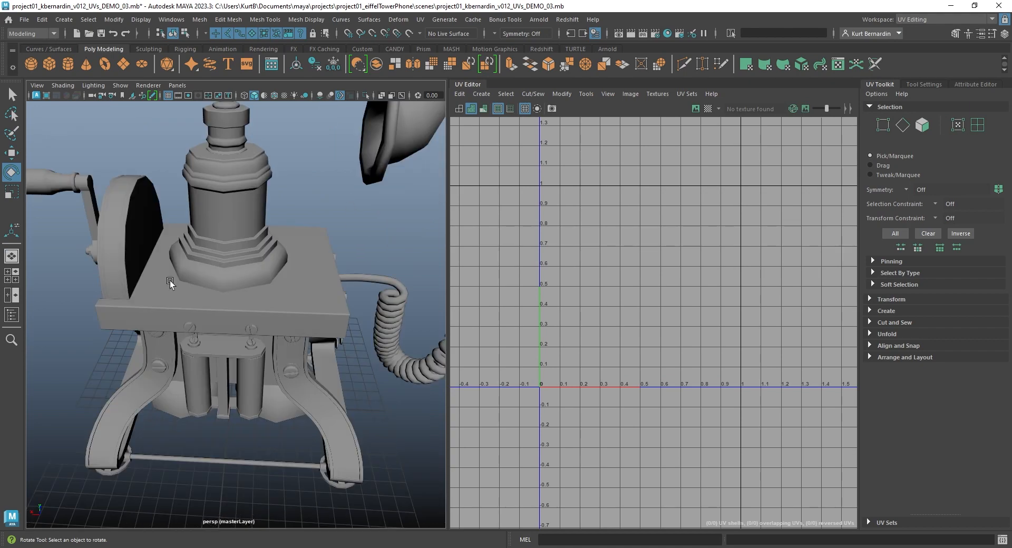
Isolate the flat base plate beneath the pedestal and apply a camera-based UV projection to it.
left_click(170, 281)
left_click(364, 95)
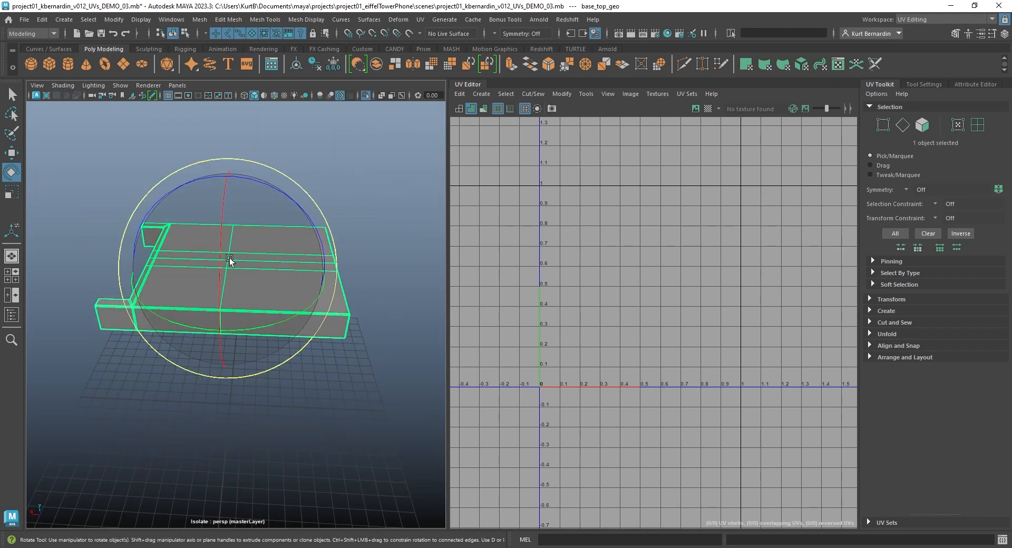
left_click_drag(231, 262, 441, 225, "alt")
left_click_drag(273, 331, 312, 241, "alt")
scroll(287, 258, "up", 5)
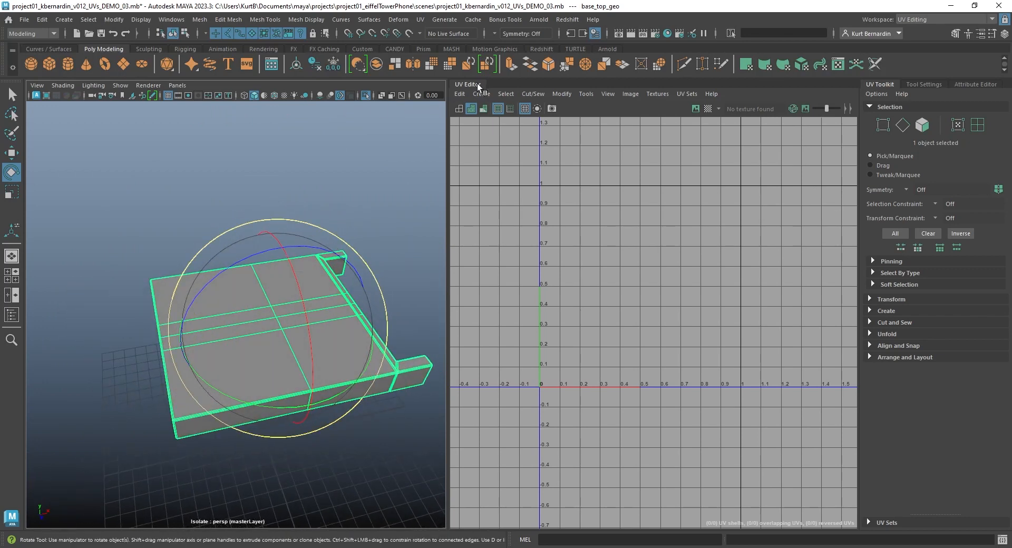
left_click(464, 94)
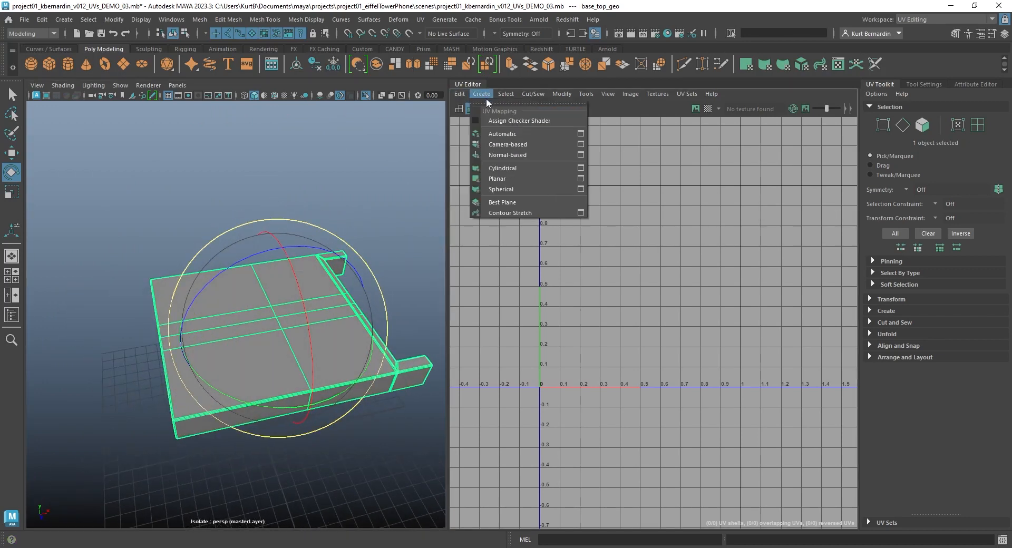
left_click(508, 144)
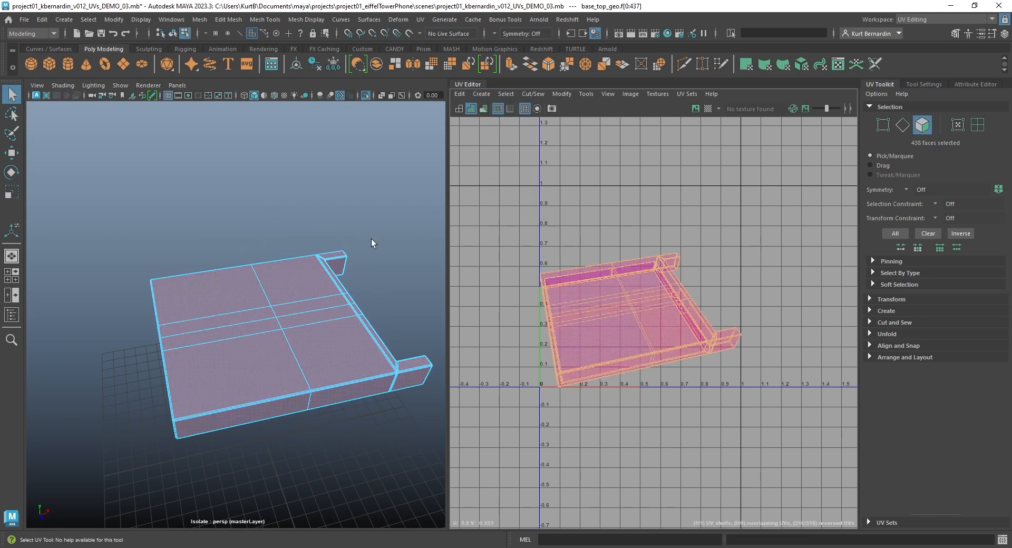
Select the edge loop along the bottom outer border of the base plate.
left_click_drag(372, 239, 333, 249, "alt")
scroll(333, 249, "up", 5)
right_click_drag(319, 215, 318, 166)
middle_click_drag(318, 167, 293, 211, "alt")
left_click_drag(294, 210, 270, 204, "alt")
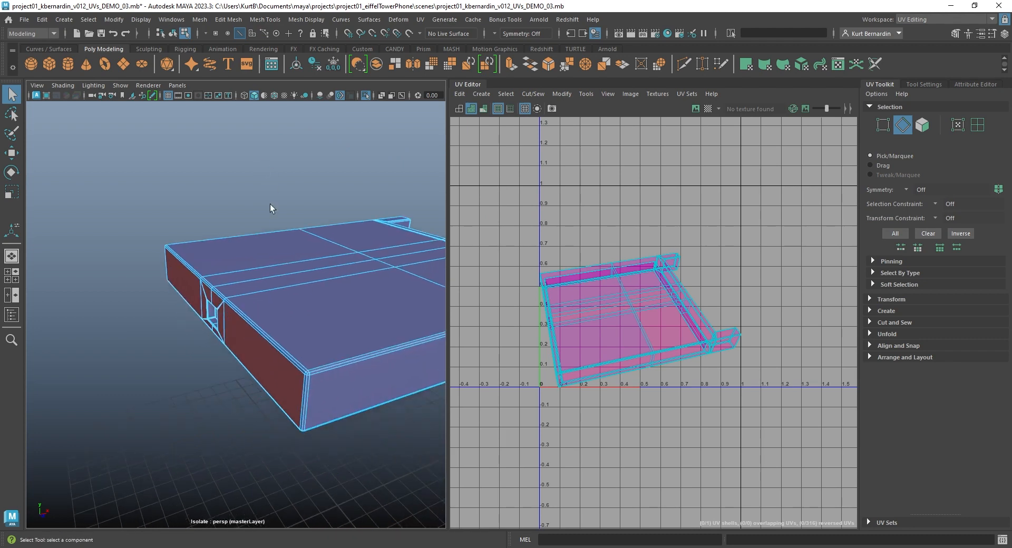
left_click_drag(294, 323, 261, 284, "alt")
double_click(264, 275)
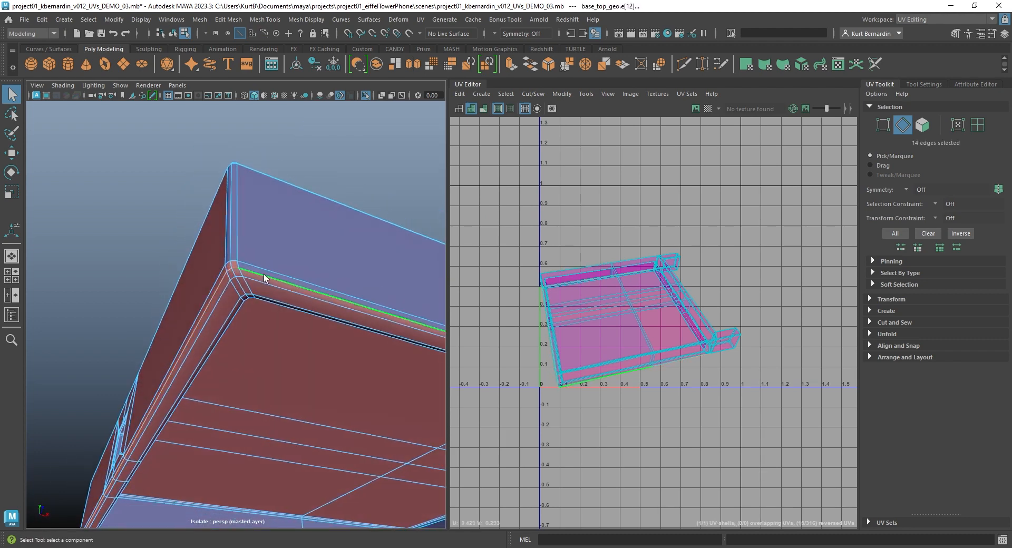
Add the lower border edges of the first projecting arm and of the adjoining recessed side to the seam selection.
left_click_drag(163, 303, 309, 290, "alt")
middle_click_drag(237, 295, 401, 309, "alt")
scroll(261, 264, "down", 4)
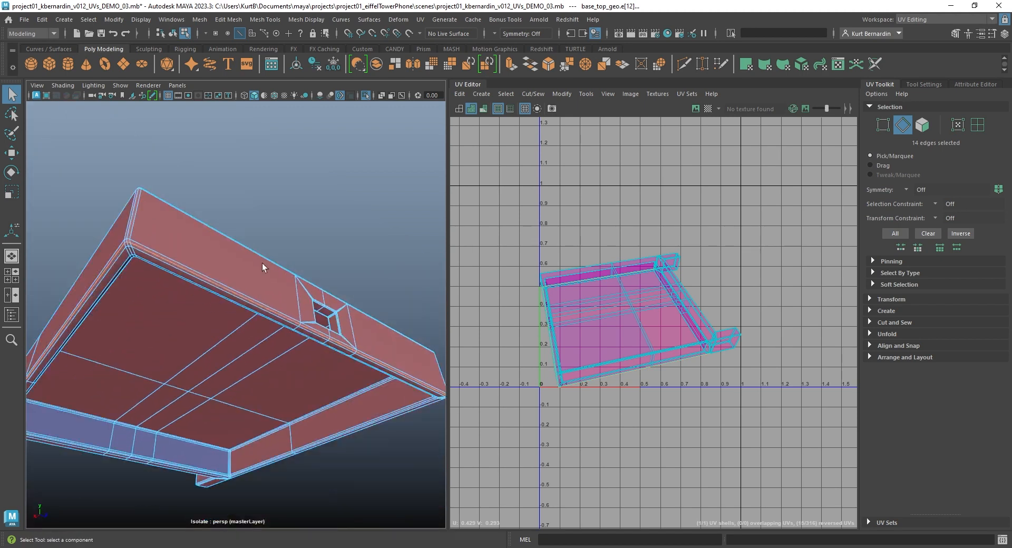
mouse_move(262, 265)
left_mouse_down("alt")
mouse_move(321, 269)
mouse_move(263, 258)
left_mouse_up("alt")
middle_click_drag(172, 293, 280, 300, "alt")
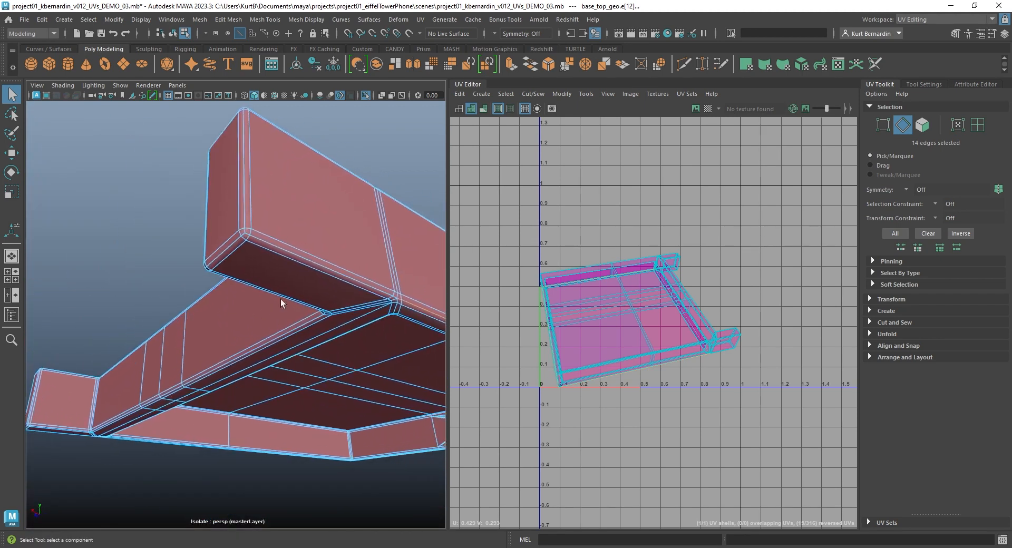
double_click(233, 246, "shift")
left_click_drag(234, 248, 365, 292, "alt")
middle_click_drag(365, 292, 163, 160, "alt")
scroll(315, 330, "up", 3)
scroll(316, 330, "up", 3)
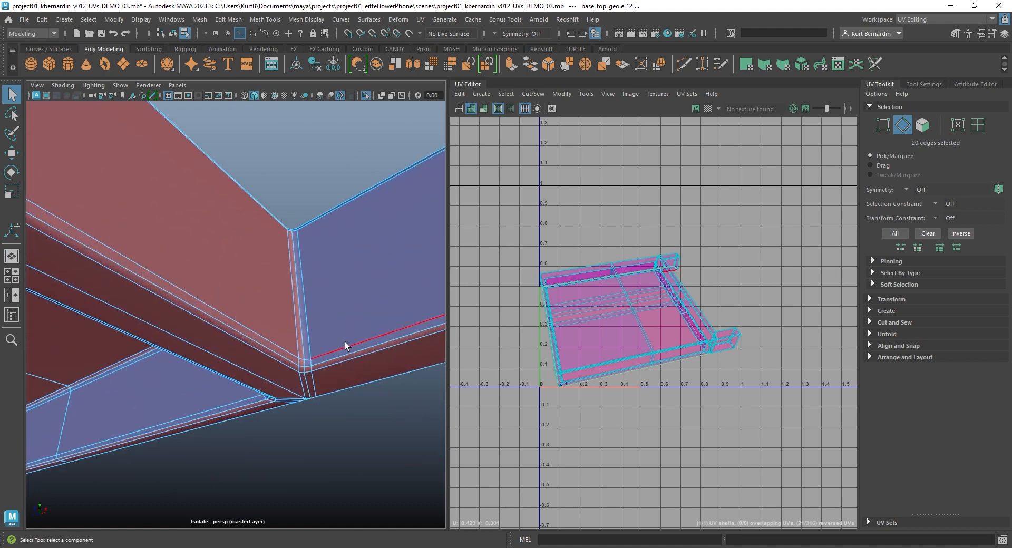
double_click(351, 354, "shift")
Add the lower border edges of the second projecting arm and cut the UVs along the selected bottom outline.
left_click_drag(298, 327, 181, 296, "alt")
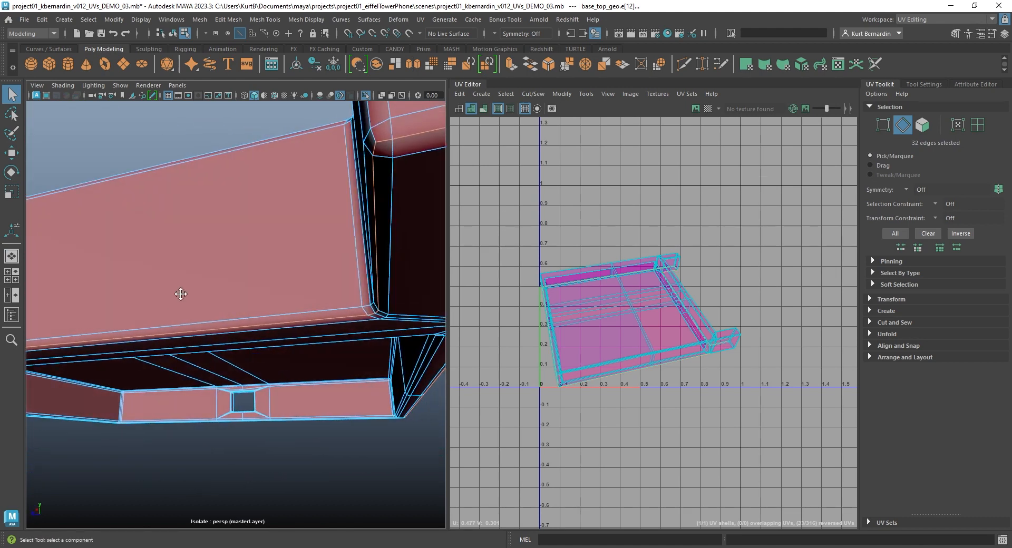
middle_click_drag(181, 296, 526, 262, "alt")
scroll(139, 235, "down", 3)
middle_click_drag(140, 236, 213, 237, "alt")
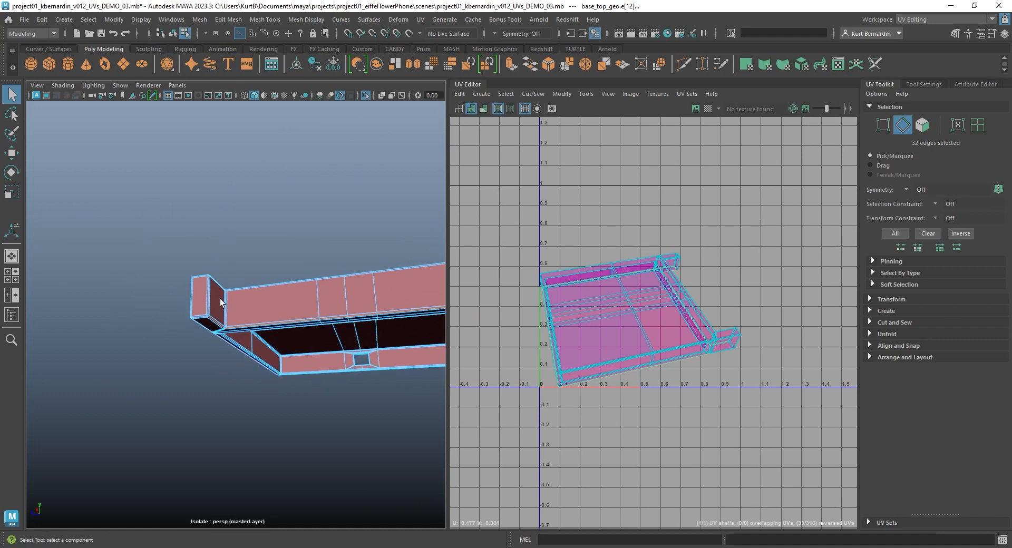
scroll(219, 303, "up", 3)
left_click_drag(220, 298, 317, 287, "alt")
middle_click_drag(284, 261, 393, 267, "alt")
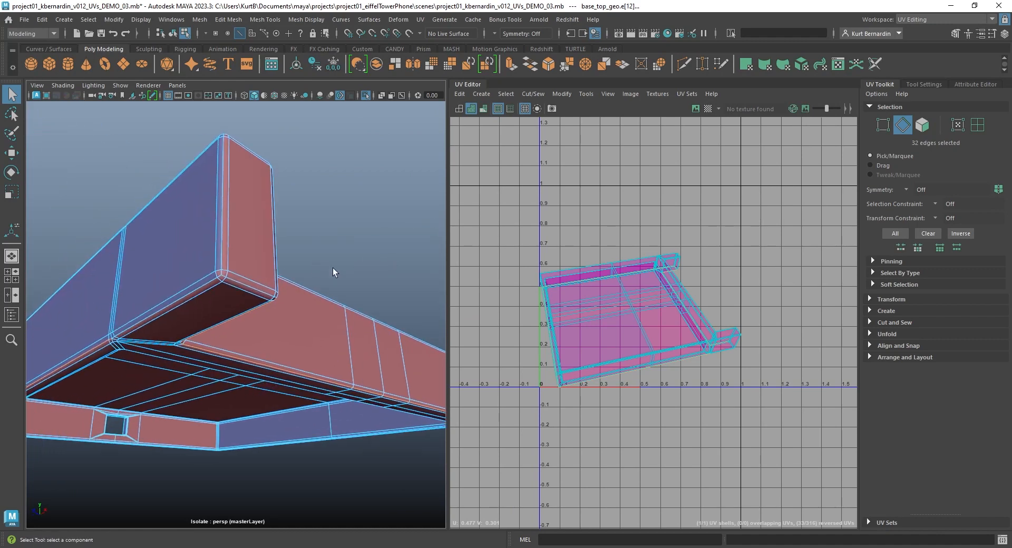
double_click(248, 289, "shift")
scroll(687, 257, "up", 1)
right_click(633, 233, "shift")
right_click_drag(599, 238, 570, 252, "shift")
Select all the base plate's UVs and move them over to one side of the UV grid.
key("e")
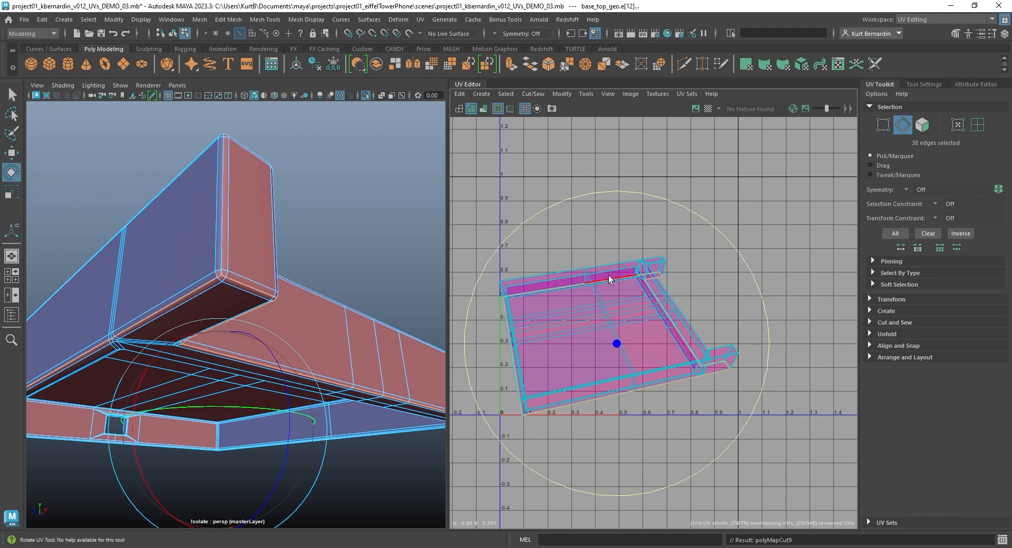
right_click_drag(615, 277, 663, 264)
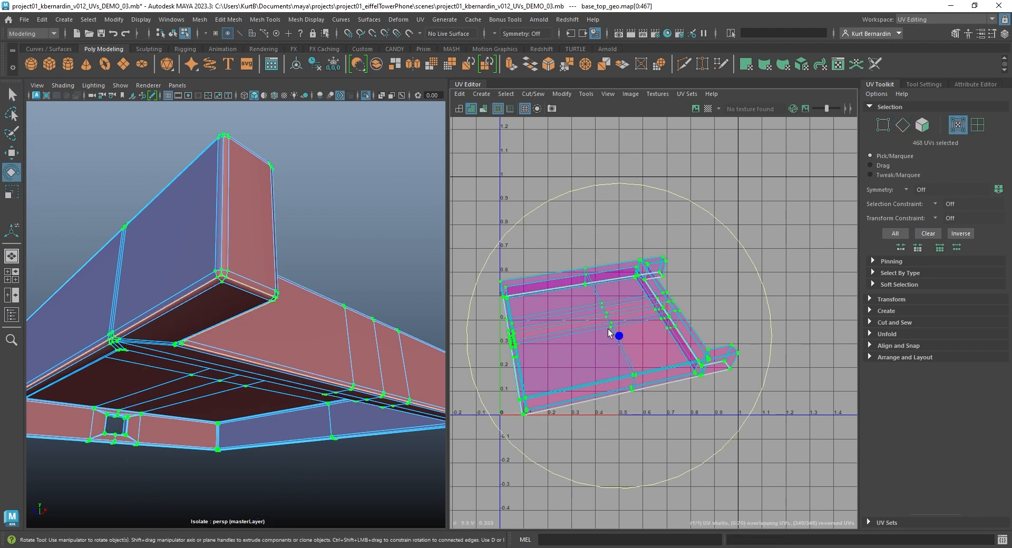
scroll(610, 334, "down", 1)
key("w")
left_click_drag(614, 335, 678, 318)
Select the outer rim edge loop of the square opening in the plate's side wall and cut the UVs along it.
scroll(305, 334, "up", 2)
right_click_drag(306, 246, 308, 277)
left_click(128, 413)
key("f")
left_click_drag(203, 355, 268, 324, "alt")
right_click_drag(173, 226, 178, 191)
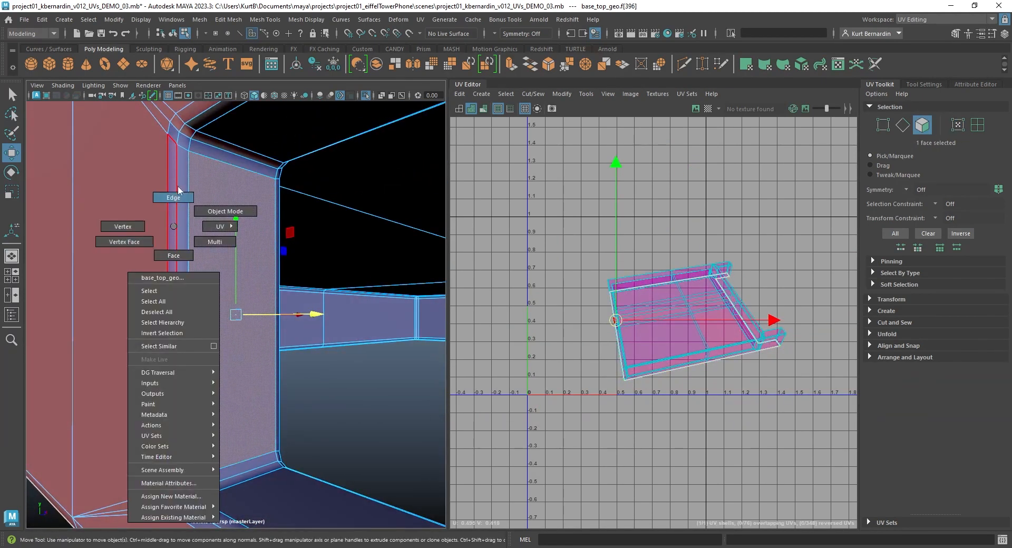
double_click(178, 191)
key("f")
mouse_move(707, 238)
right_mouse_down("shift")
mouse_move(668, 255)
mouse_move(712, 256)
right_mouse_up("shift")
Move the outer shell of the plate up and away from the underside shell, and unfold both shells.
double_click(701, 289)
scroll(702, 289, "down", 3)
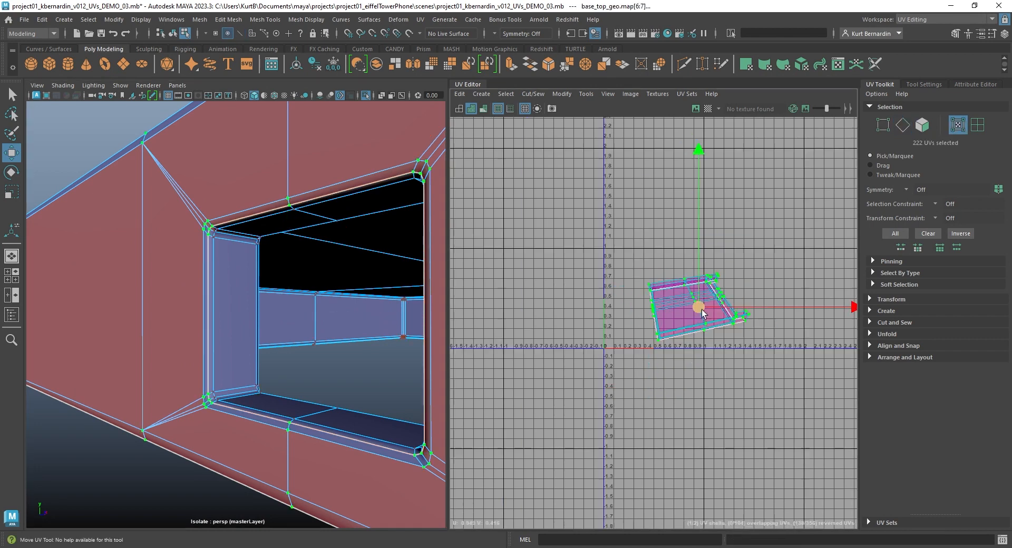
left_click_drag(702, 312, 615, 254)
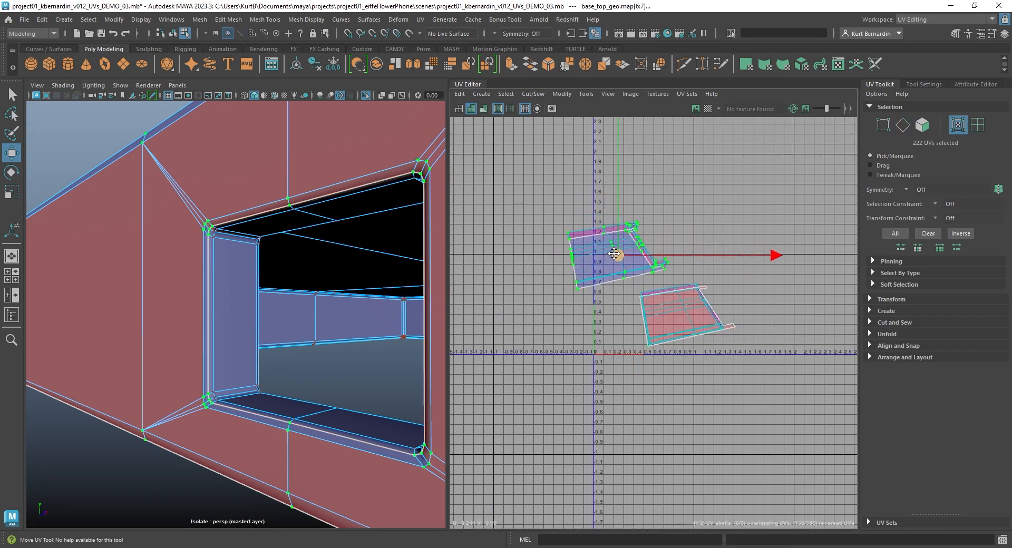
key("q")
right_click_drag(730, 217, 547, 225, "shift")
scroll(657, 316, "up", 3)
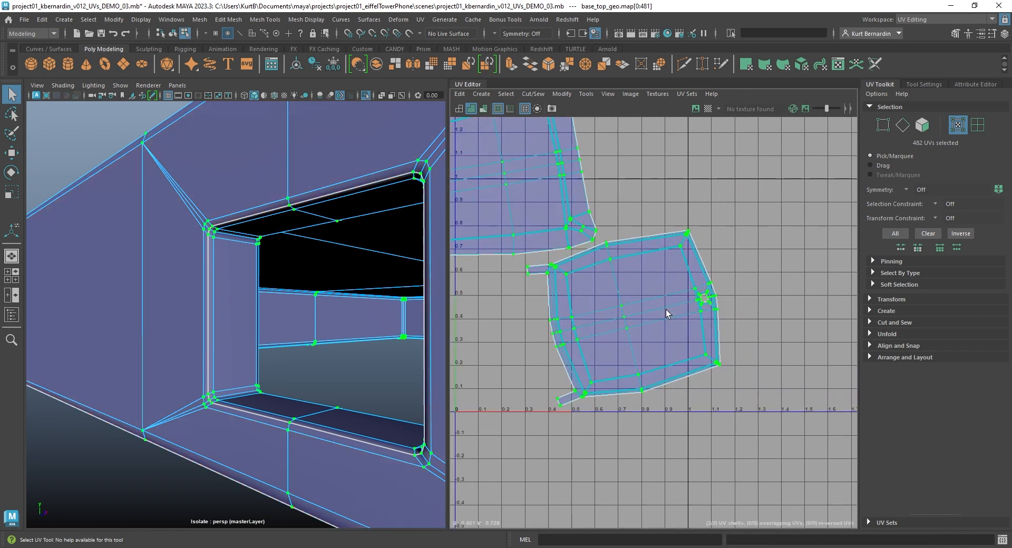
Select the vertical edge run at the first corner of the underside shell's inner walls.
scroll(536, 301, "up", 3)
key("f")
middle_click_drag(226, 265, 36, 96, "alt")
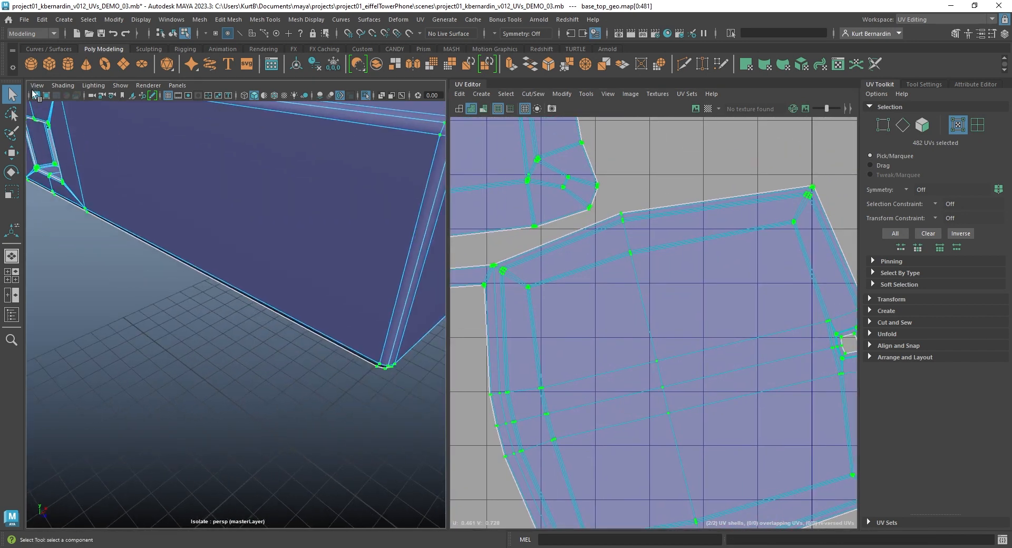
scroll(318, 162, "down", 5)
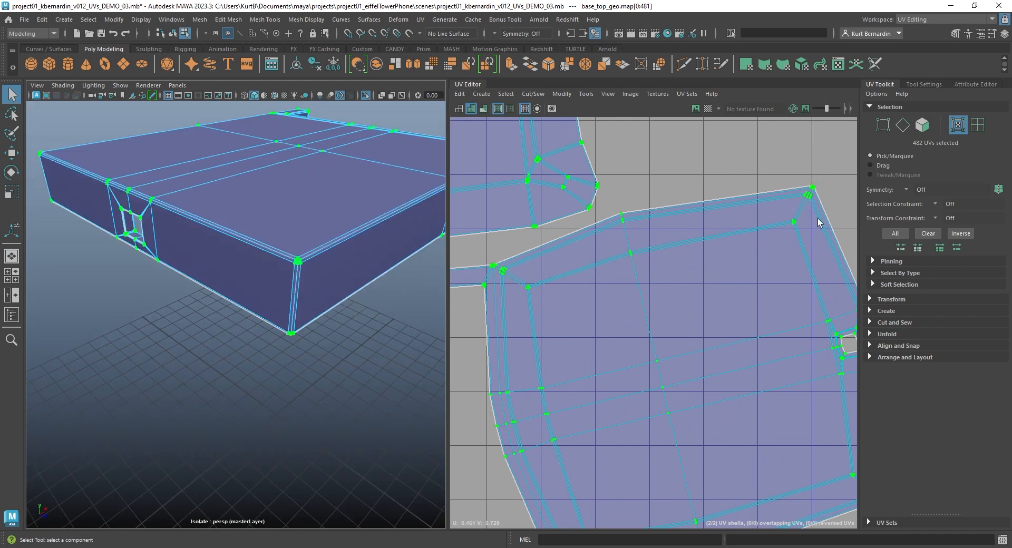
scroll(817, 219, "up", 5)
right_click_drag(676, 217, 667, 181)
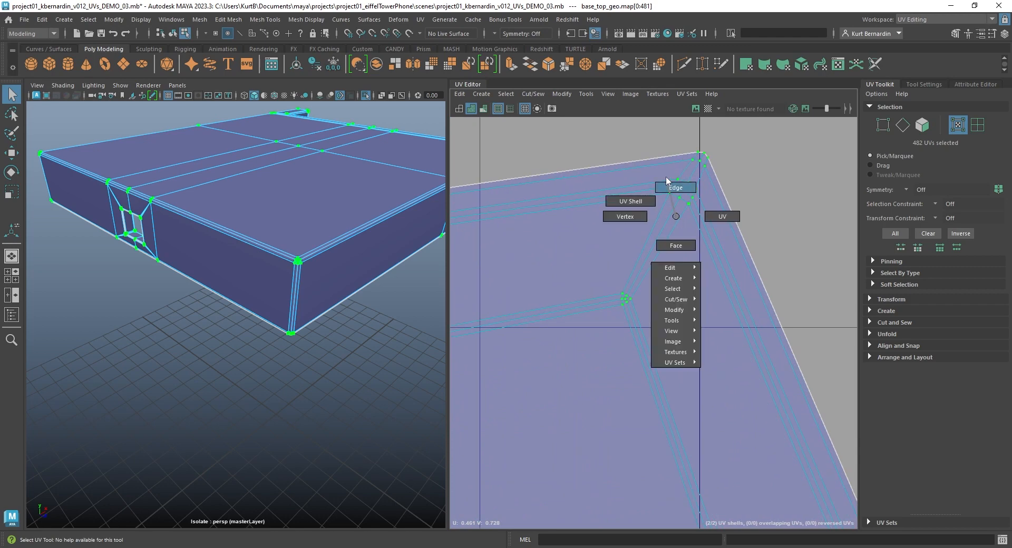
double_click(664, 212)
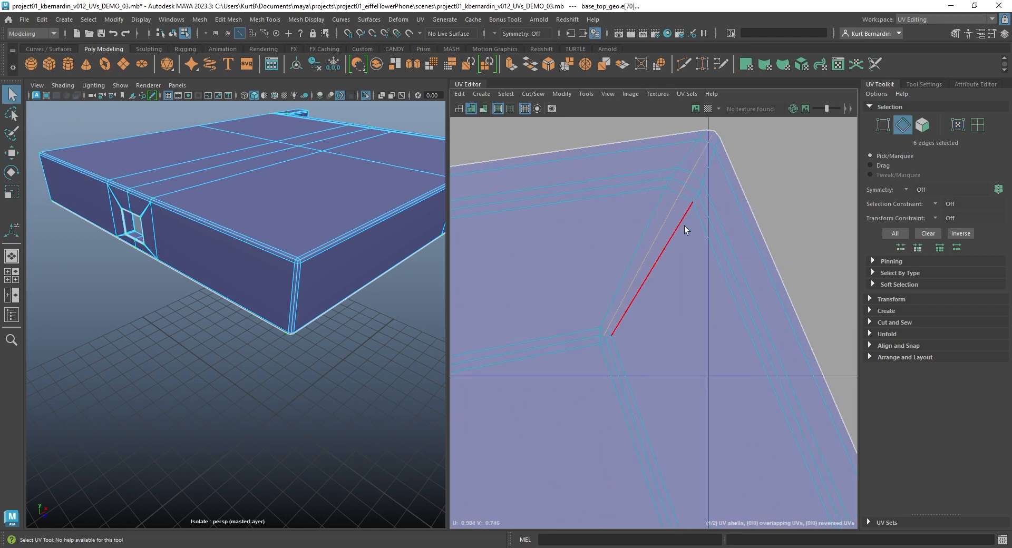
double_click(734, 132)
double_click(705, 185)
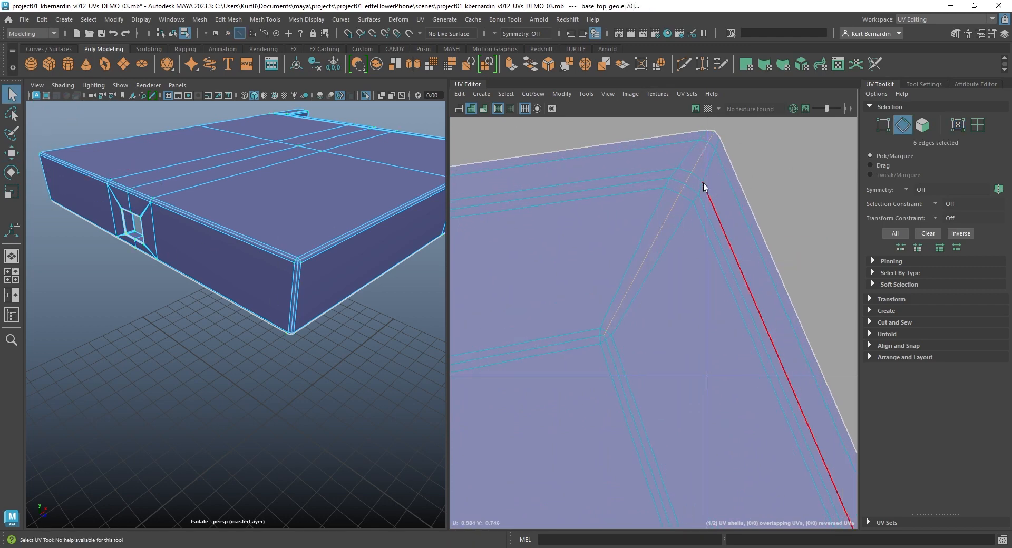
Add the edge runs at the second and third inner corners of the underside shell to the selection.
scroll(662, 207, "down", 8)
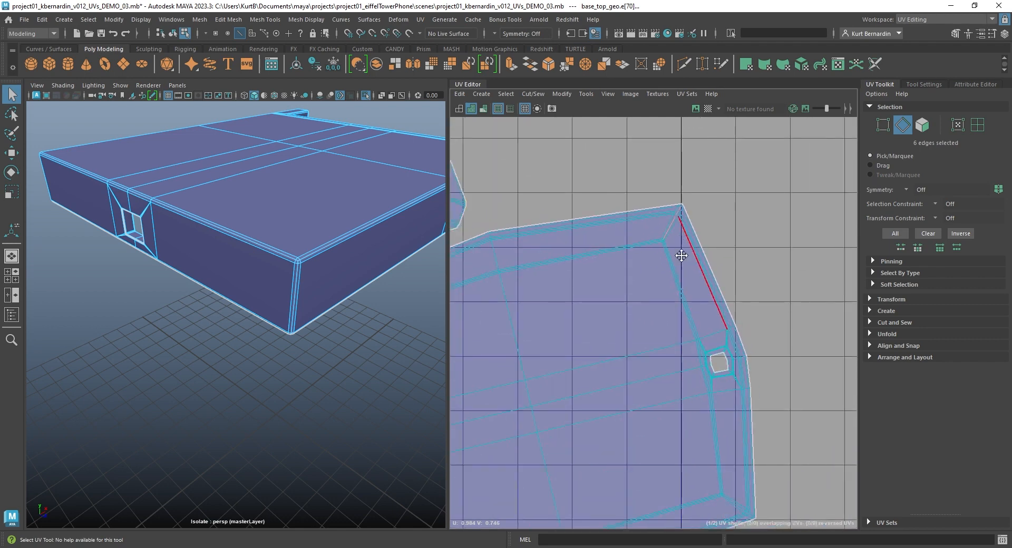
middle_click_drag(706, 313, 615, 145, "alt")
scroll(636, 295, "up", 5)
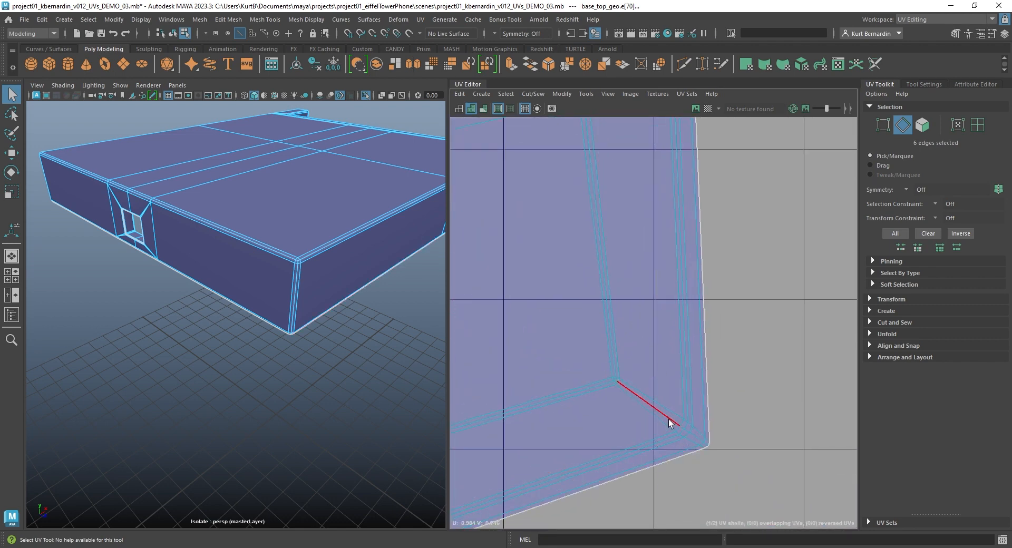
scroll(604, 399, "down", 4)
middle_click_drag(574, 381, 1002, 164, "alt")
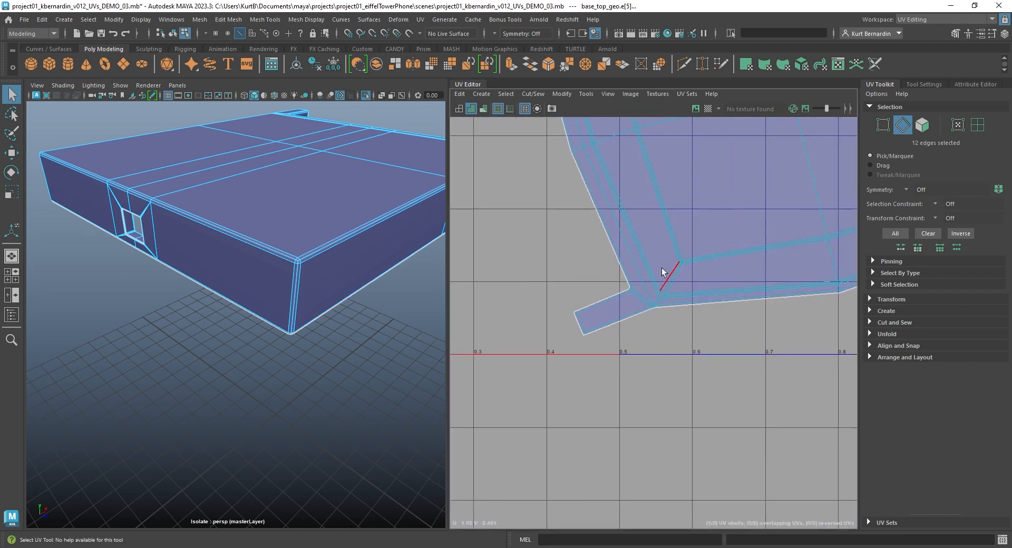
scroll(662, 270, "up", 5)
double_click(701, 258, "shift")
Add the edge run at the fourth inner corner and cut the underside shell's UVs along all four corners.
scroll(733, 221, "down", 4)
middle_click_drag(713, 203, 694, 478, "alt")
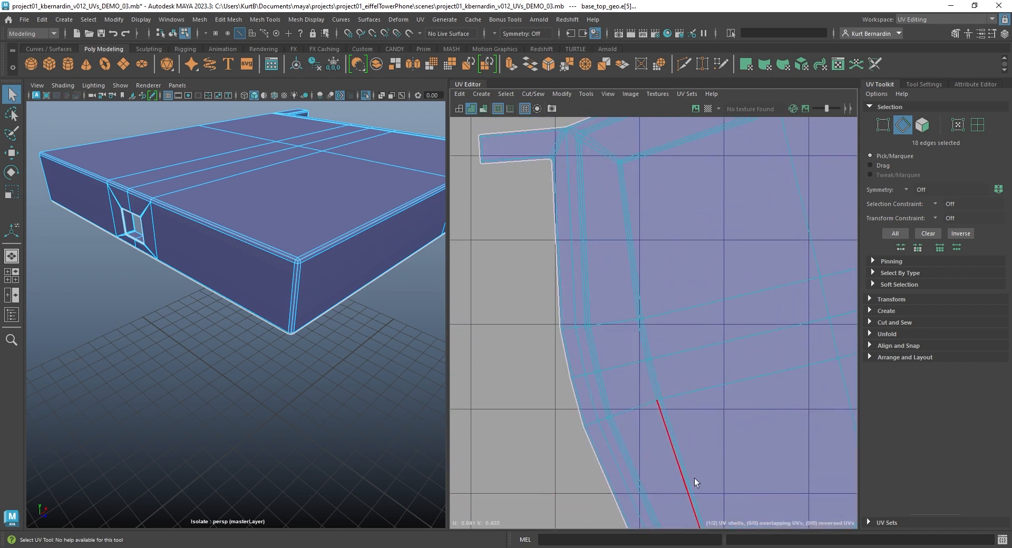
middle_click_drag(593, 241, 661, 376, "alt")
scroll(647, 261, "up", 4)
scroll(637, 254, "down", 6)
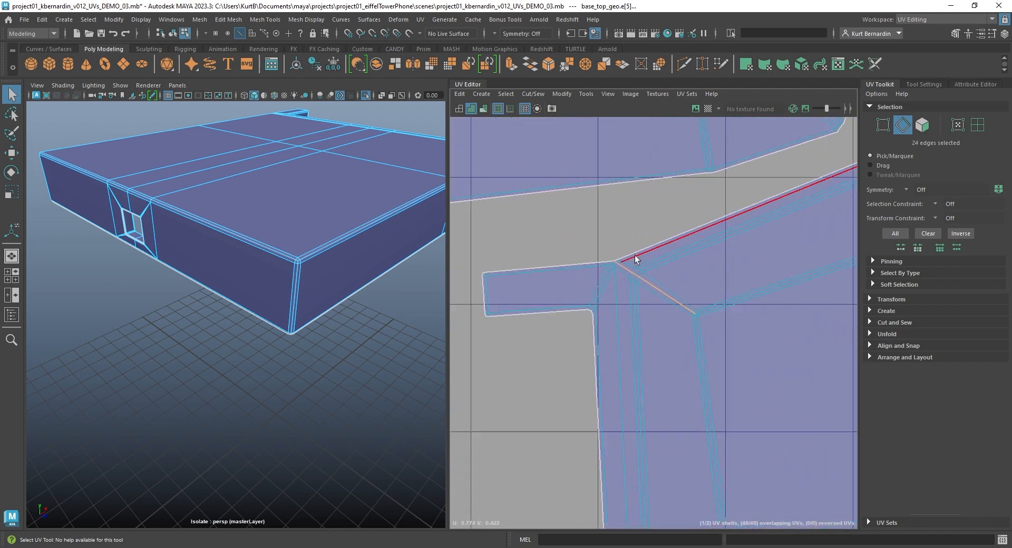
Select the whole underside shell, unfold it with its opened corners, and rotate it level.
right_click_drag(635, 256, 685, 258)
double_click(682, 254)
scroll(683, 254, "down", 2)
middle_click_drag(683, 245, 526, 175, "alt")
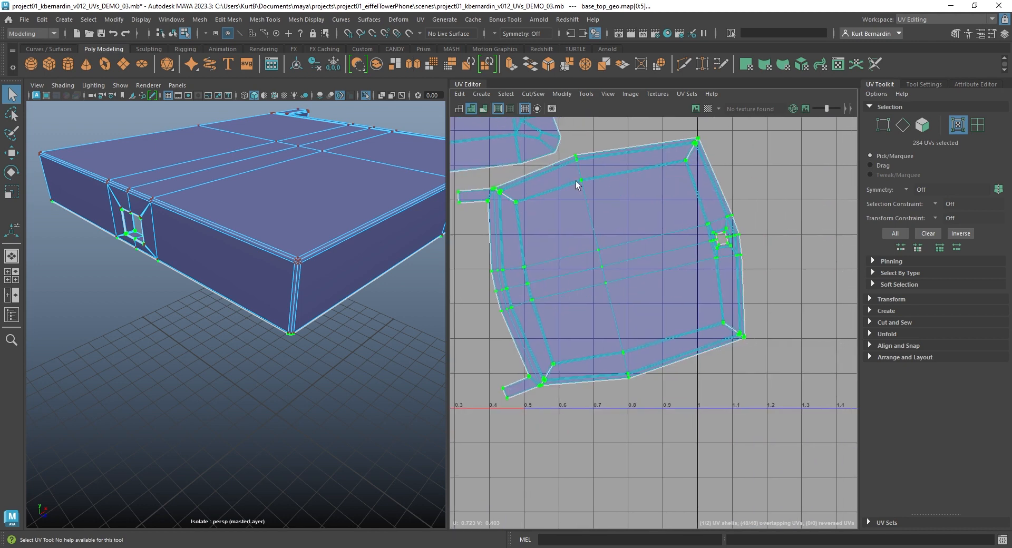
right_click_drag(592, 185, 437, 190, "shift")
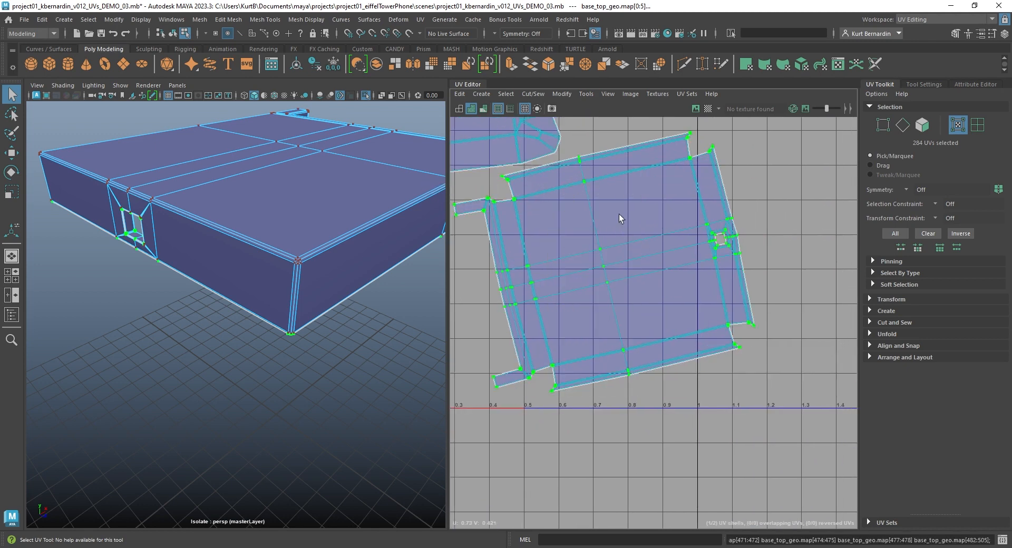
key("e")
left_click_drag(705, 170, 736, 194)
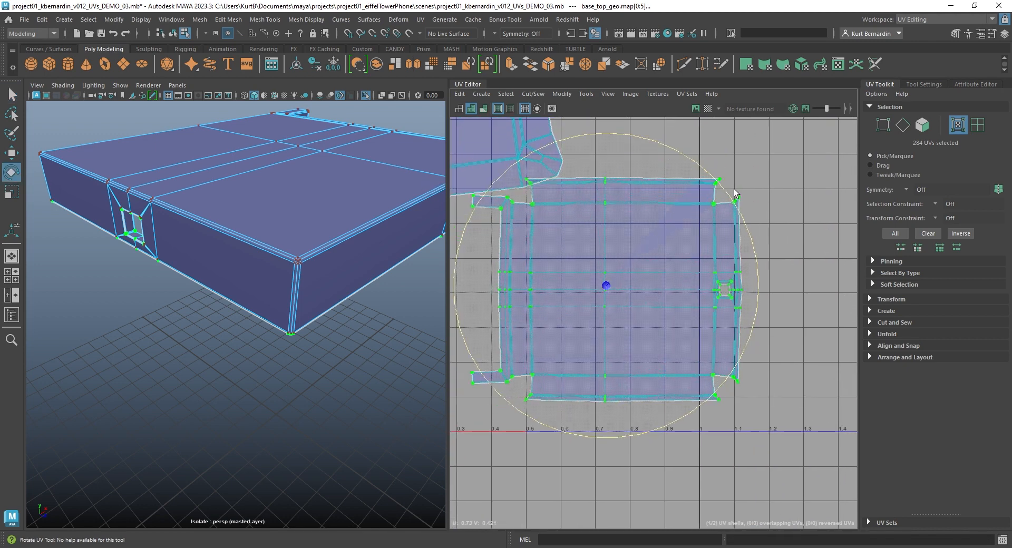
Select a face inside the small rectangular opening of the underside shell and examine it up close on the model.
scroll(685, 296, "up", 8)
right_click_drag(738, 182, 738, 211)
left_click(747, 259)
key("f")
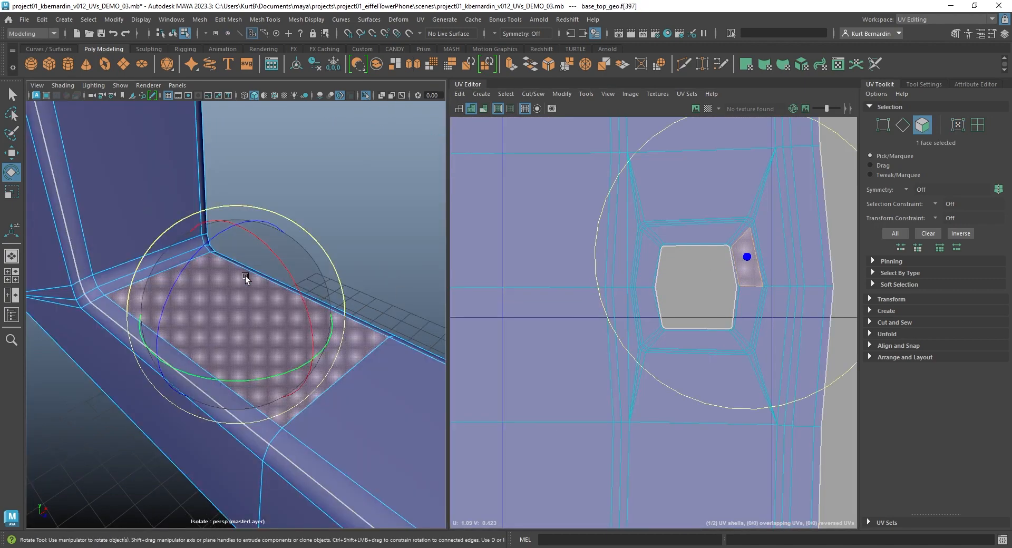
left_click_drag(245, 276, 166, 211, "alt")
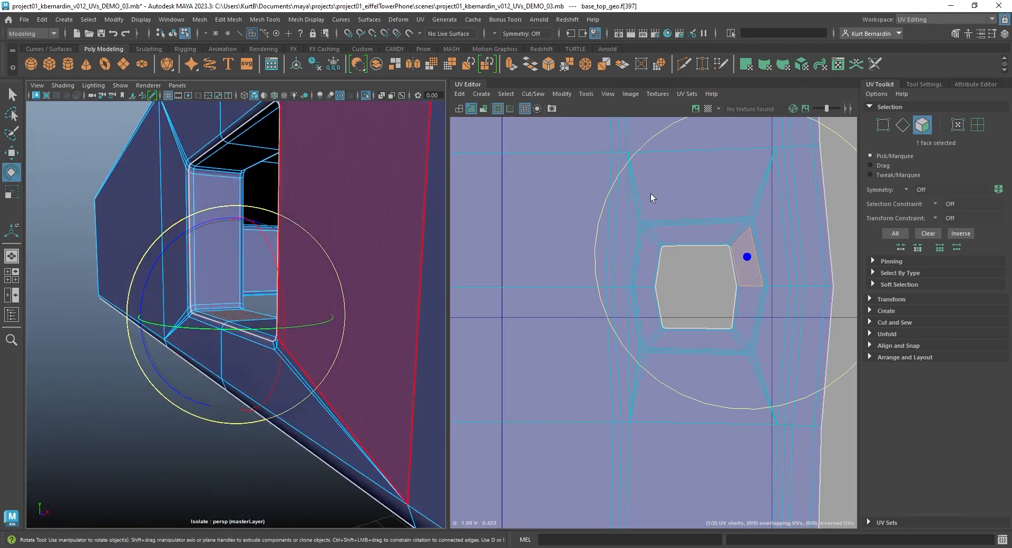
Cut the underside shell's UVs along the closed edge loop around the small rectangular opening.
right_click_drag(651, 194, 652, 171)
scroll(666, 248, "up", 3)
double_click(618, 241)
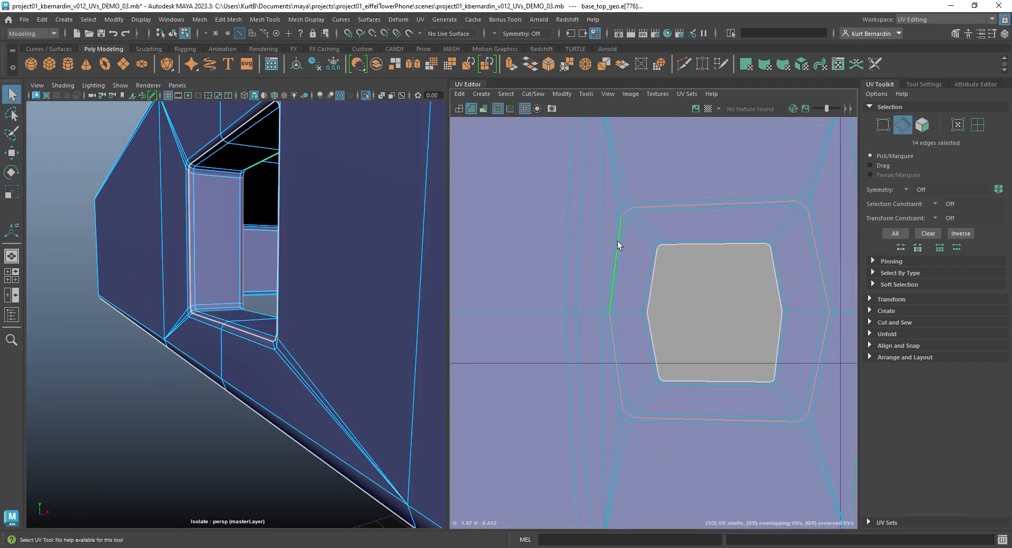
right_click_drag(752, 128, 698, 144, "shift")
Select the separated ring shell of the opening and move it clear of the underside shell.
right_click_drag(701, 179, 759, 222)
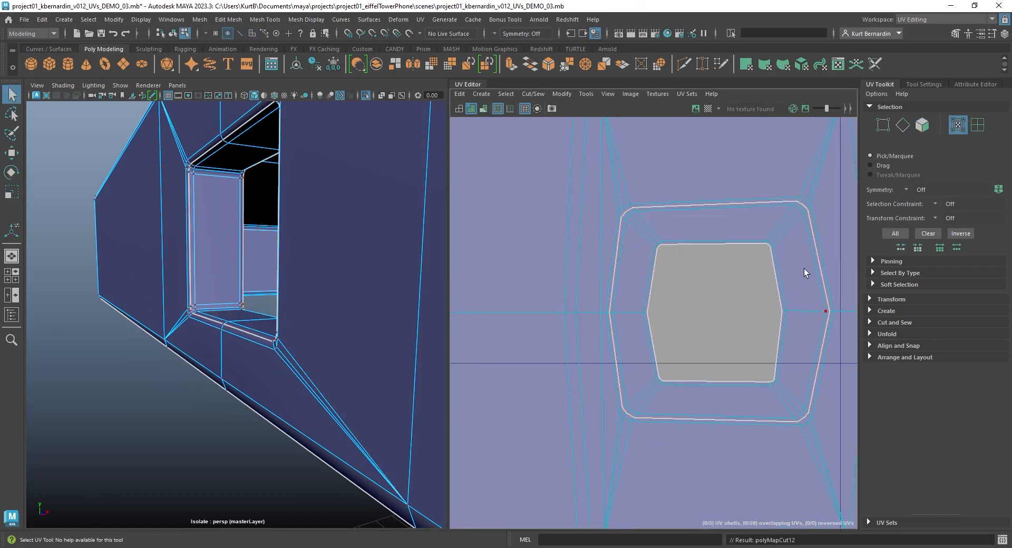
left_click(805, 267)
scroll(615, 257, "down", 5)
key("w")
left_click_drag(611, 266, 767, 249)
scroll(770, 251, "up", 5)
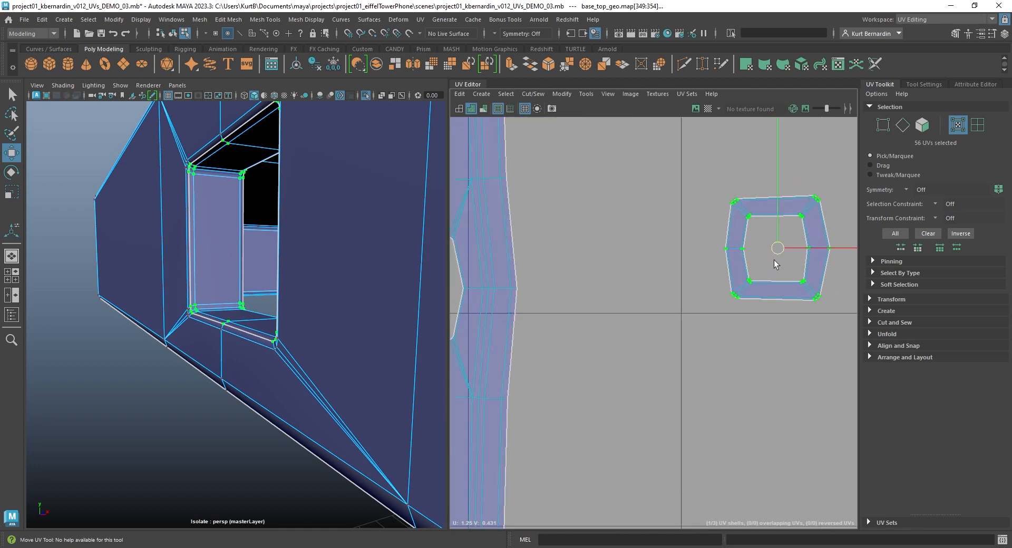
Cut the ring shell open at one corner, select the whole shell, and unfold it into a strip.
key("F10")
left_click(725, 312)
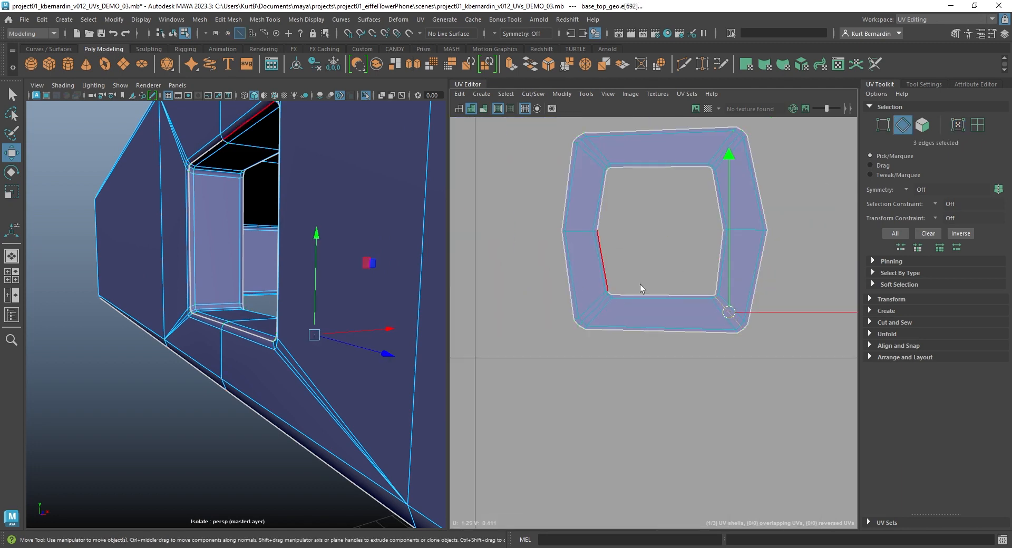
right_click_drag(656, 248, 660, 235, "ctrl")
right_click_drag(687, 167, 501, 170, "shift")
scroll(828, 246, "up", 5)
middle_click_drag(828, 245, 777, 240, "alt")
Select the whole underside shell and unfold it around its freed opening.
right_click_drag(614, 226, 504, 242, "ctrl")
scroll(505, 242, "down", 3)
middle_click_drag(523, 244, 742, 269, "alt")
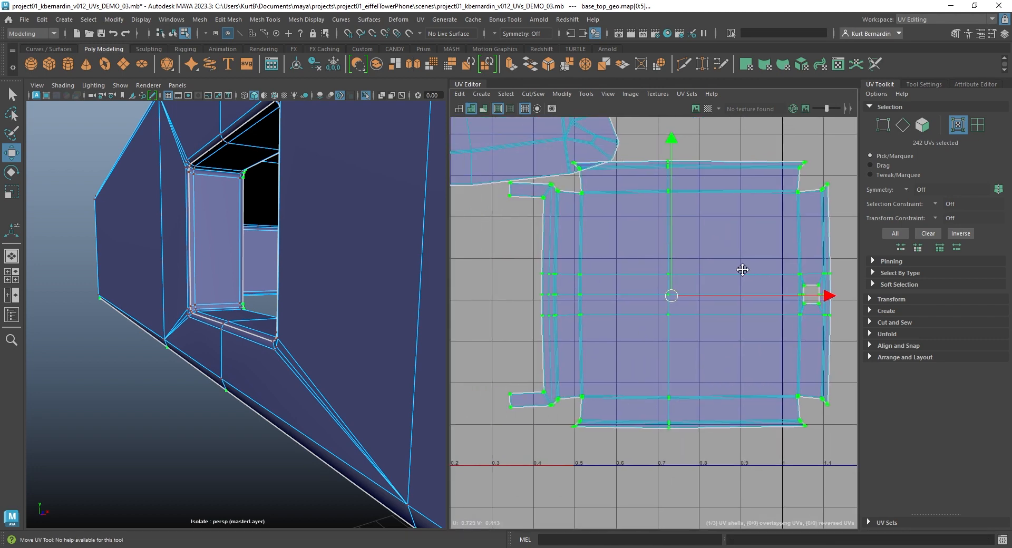
scroll(680, 384, "down", 3)
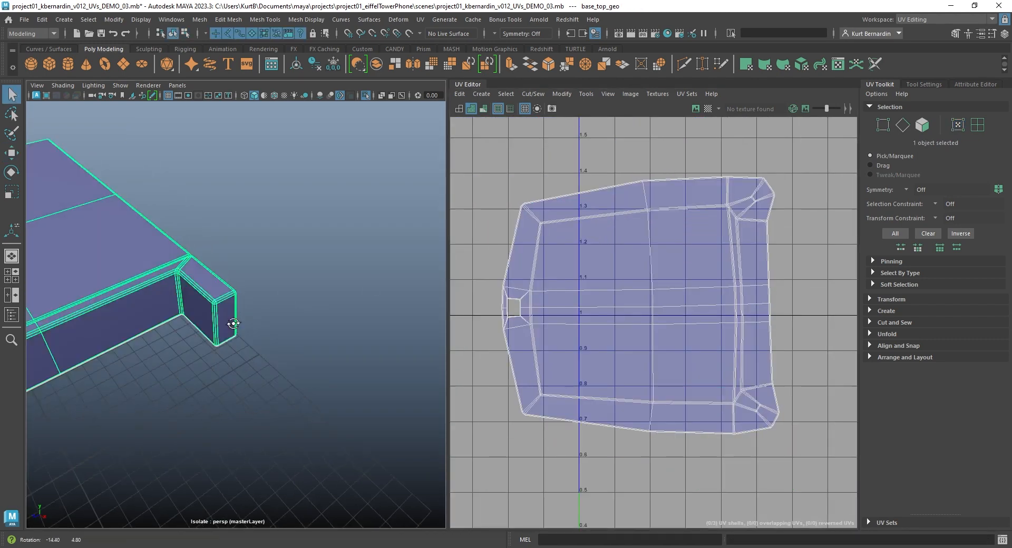
Select the edge runs at the top shell's two corners beside the small opening and cut its UVs there.
key("q")
scroll(528, 203, "up", 5)
right_click_drag(563, 234, 563, 204)
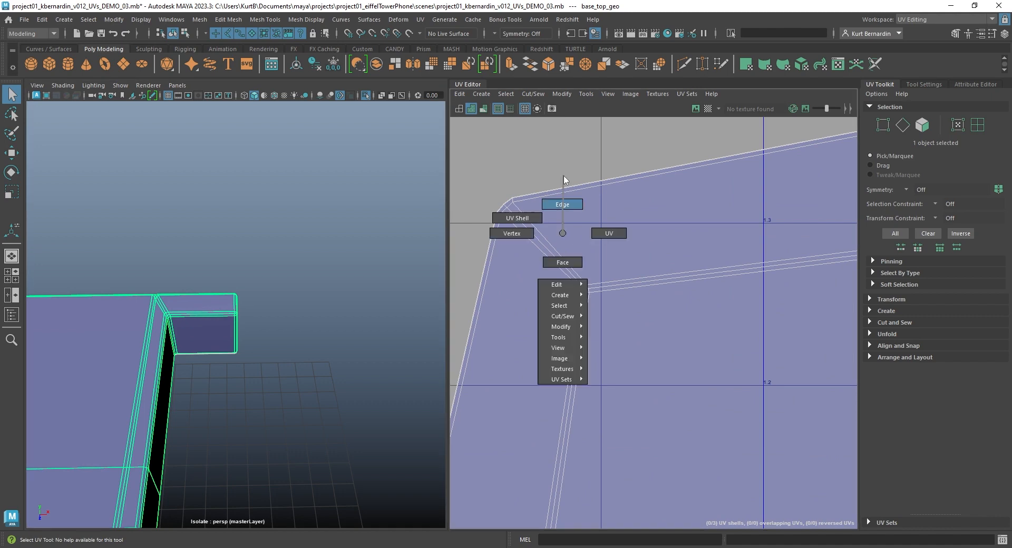
key("w")
left_click(538, 239)
left_click(537, 239)
middle_click_drag(522, 219, 599, 359, "alt")
scroll(599, 362, "down", 8)
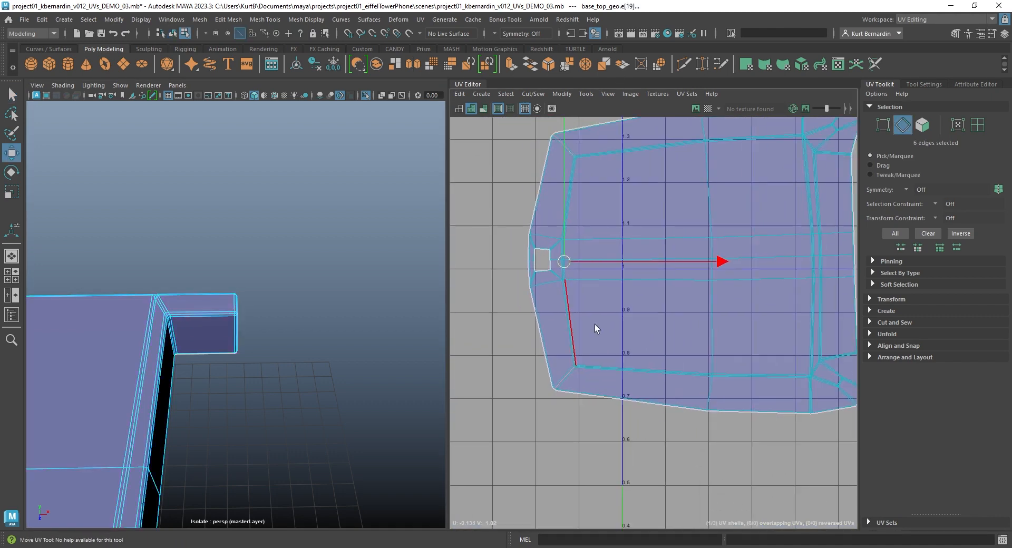
right_click_drag(630, 253, 609, 245, "shift")
Select a UV at the tip of one projecting leg and examine that corner on the model.
scroll(700, 254, "up", 5)
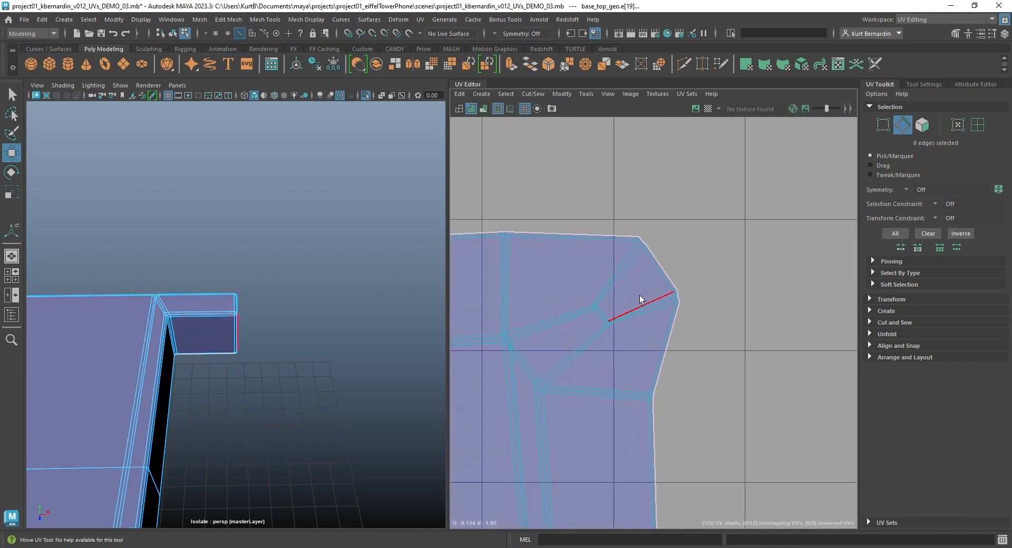
right_click_drag(644, 293, 678, 294)
left_click(674, 292)
key("f")
left_click_drag(342, 303, 204, 264, "alt")
scroll(289, 293, "down", 5)
right_click_drag(203, 264, 342, 233, "alt")
scroll(326, 240, "up", 5)
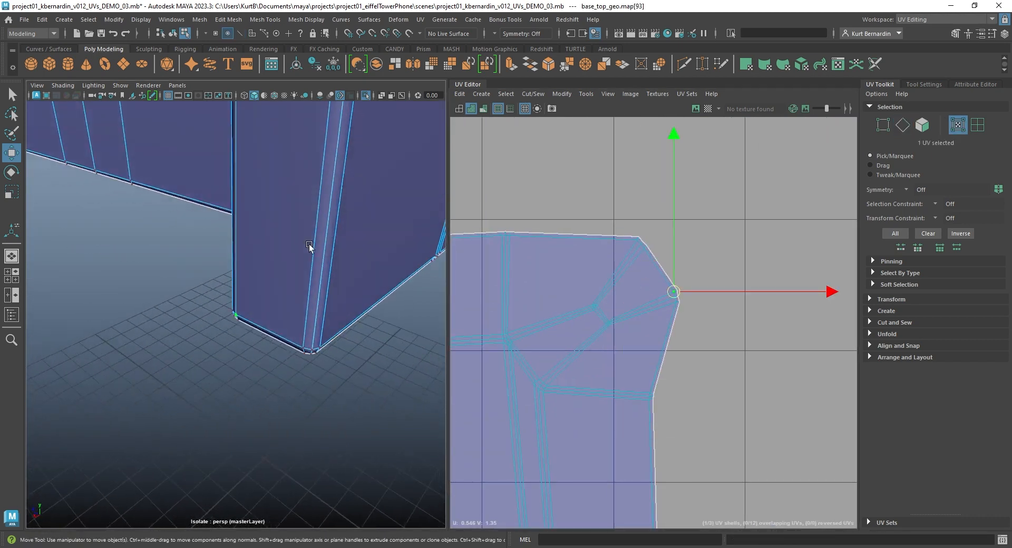
Cut the top shell's UVs along the vertical outer corner edges of the two projecting legs.
left_click_drag(309, 244, 251, 242, "alt")
right_click_drag(251, 242, 217, 221)
left_click(250, 232)
left_click(236, 225)
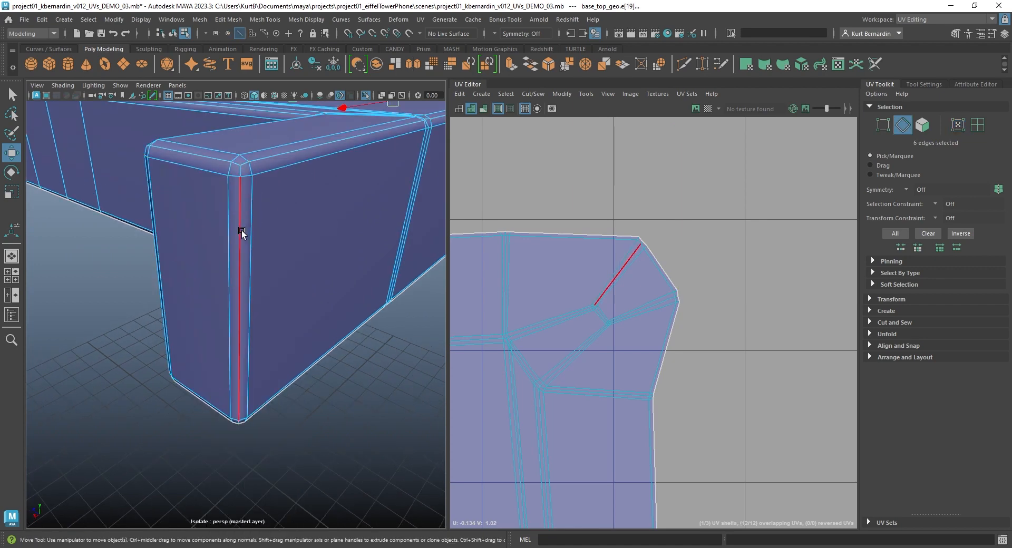
left_click_drag(226, 271, 327, 242, "alt")
left_click(641, 364)
scroll(629, 335, "up", 5)
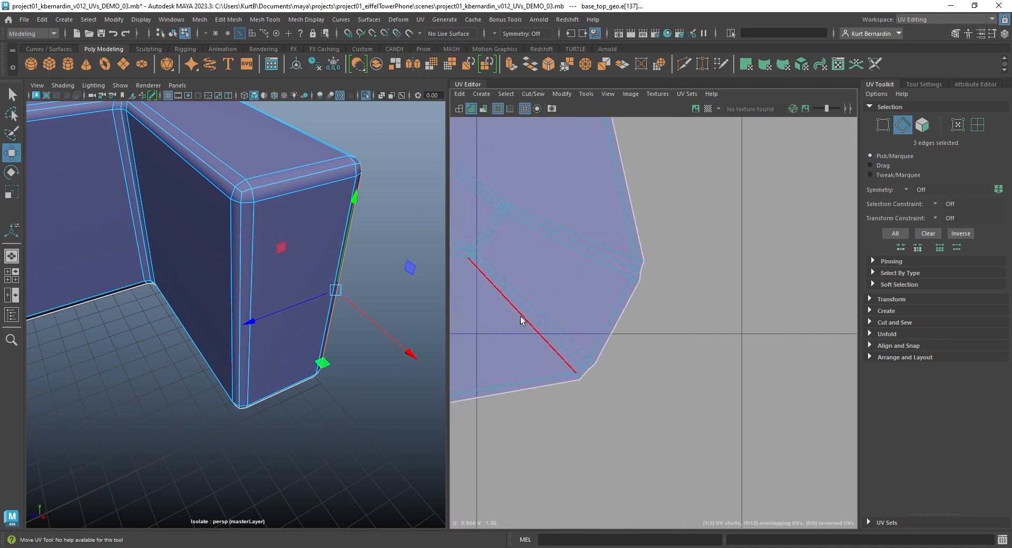
right_click_drag(520, 285, 524, 296, "shift")
Select the whole top shell and unfold it with its four corners opened.
mouse_move(564, 260)
right_mouse_down("ctrl")
mouse_move(597, 248)
mouse_move(569, 252)
right_mouse_up("ctrl")
key("f")
right_click_drag(490, 251, 508, 245, "shift")
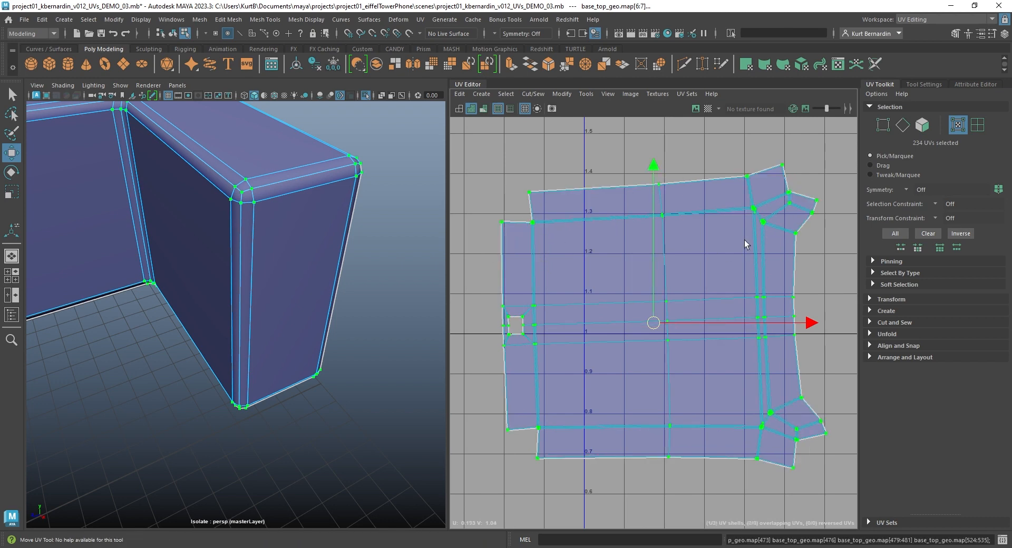
Cut the top shell's UVs along the bevel edge run across both leg ends and the recessed wall between them.
scroll(703, 198, "up", 6)
right_click_drag(665, 229, 664, 187)
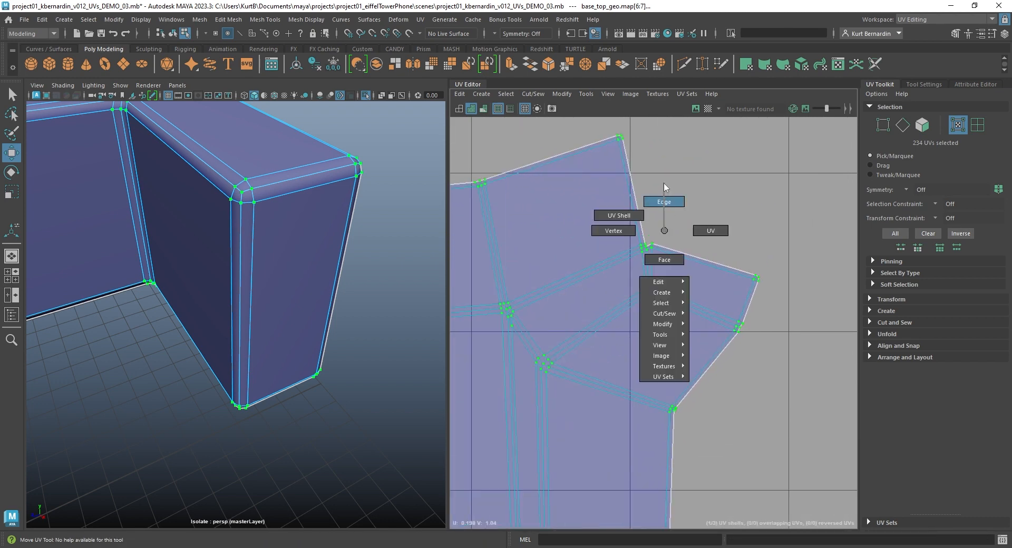
left_click(645, 264)
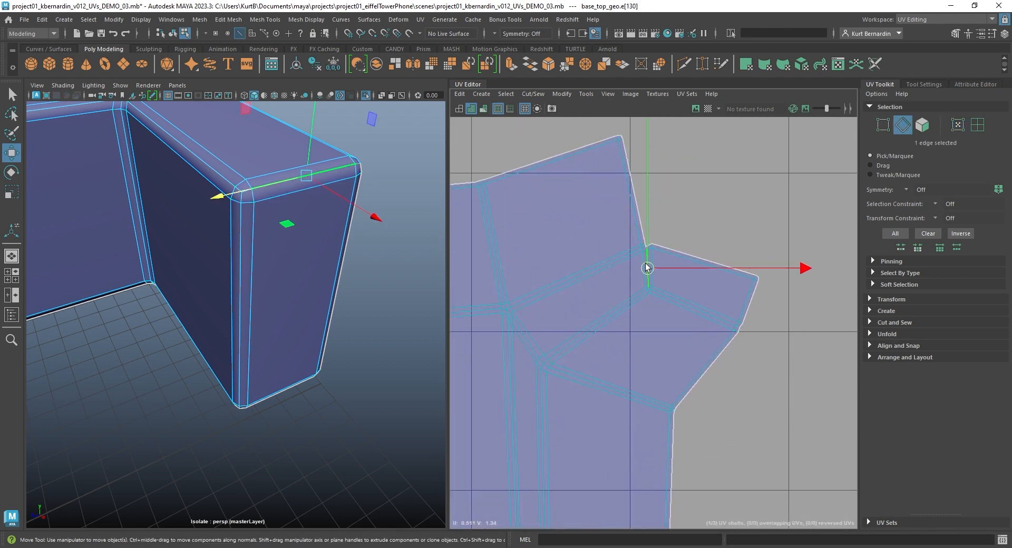
double_click(599, 326)
left_click_drag(230, 184, 337, 274, "alt")
scroll(711, 277, "down", 5)
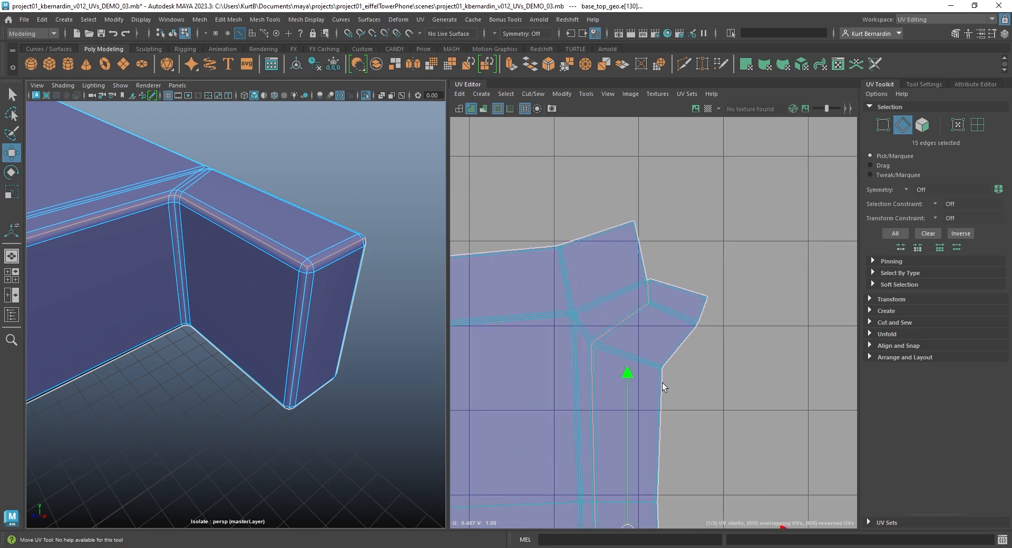
middle_click_drag(671, 491, 633, 200, "alt")
scroll(632, 242, "down", 1)
scroll(641, 279, "up", 5)
scroll(611, 444, "up", 4)
double_click(589, 434, "shift")
right_click_drag(633, 200, 533, 246, "shift")
Select the separated inner wall strip, unfold it, and move it away from the top shell.
scroll(540, 254, "down", 10)
middle_click_drag(540, 159, 612, 235, "alt")
key("F12")
double_click(612, 234)
right_click_drag(612, 234, 516, 232, "shift")
left_click_drag(654, 275, 744, 276)
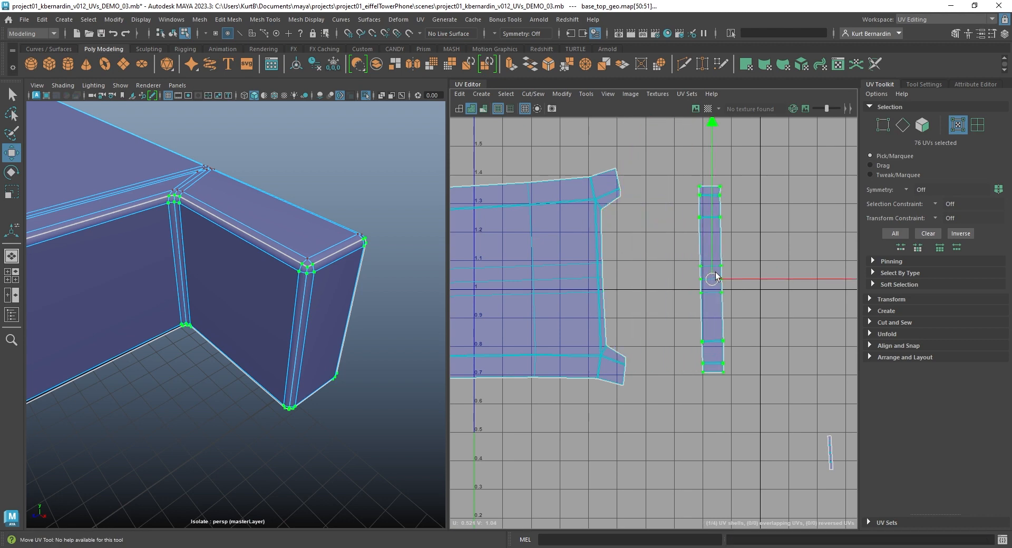
Select the remaining top shell and unfold it without the inner wall strip.
scroll(599, 232, "up", 3)
double_click(600, 232)
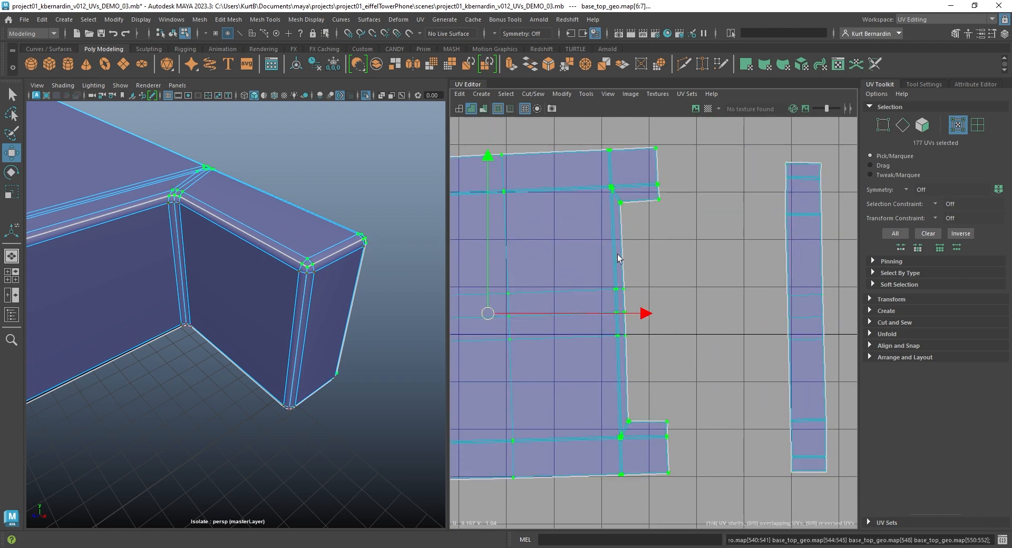
scroll(612, 250, "down", 5)
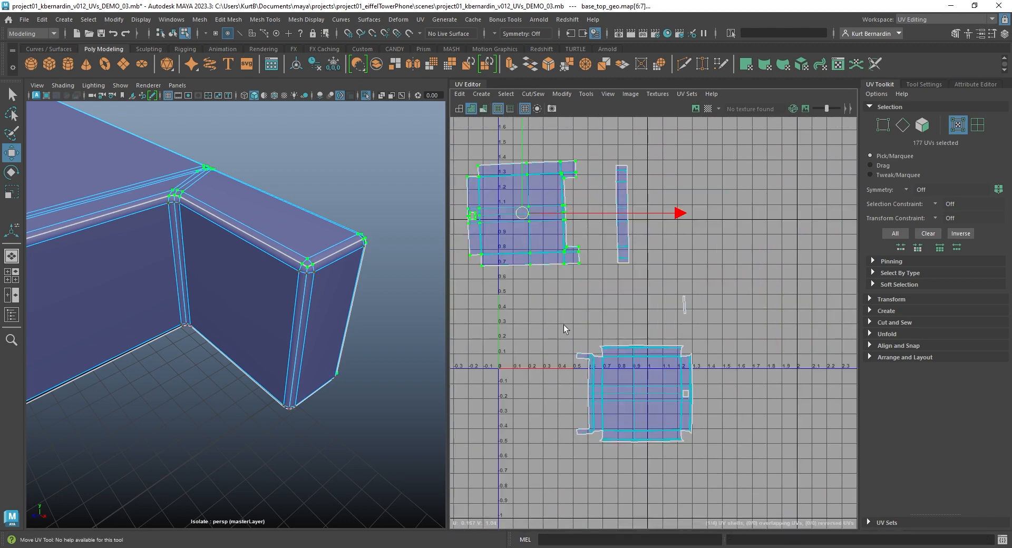
Select the top shell's outer border edges beside the small opening and move and sew the underside shell onto them.
right_click_drag(493, 201, 474, 202)
scroll(465, 201, "up", 6)
left_click_drag(495, 178, 545, 331)
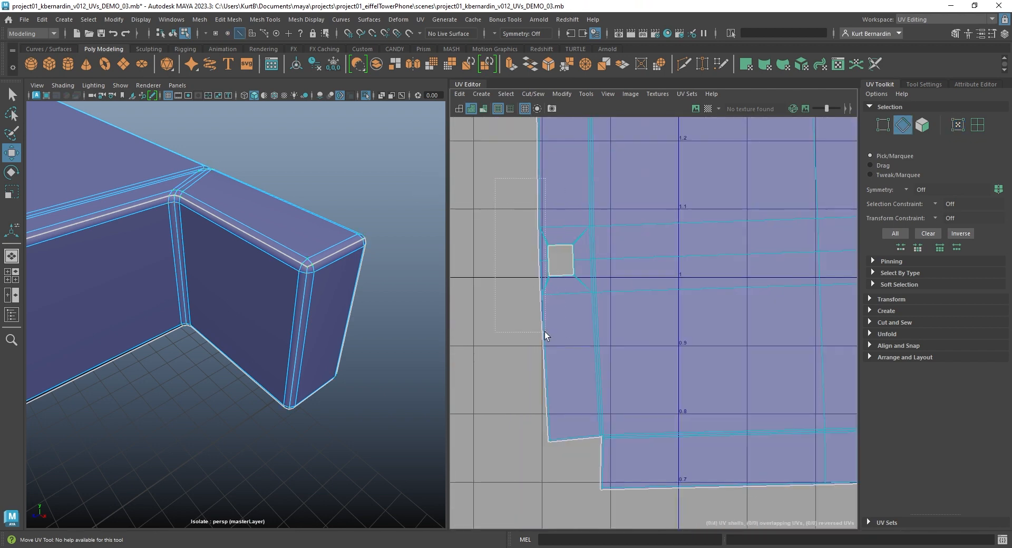
scroll(545, 331, "down", 8)
scroll(527, 220, "up", 5)
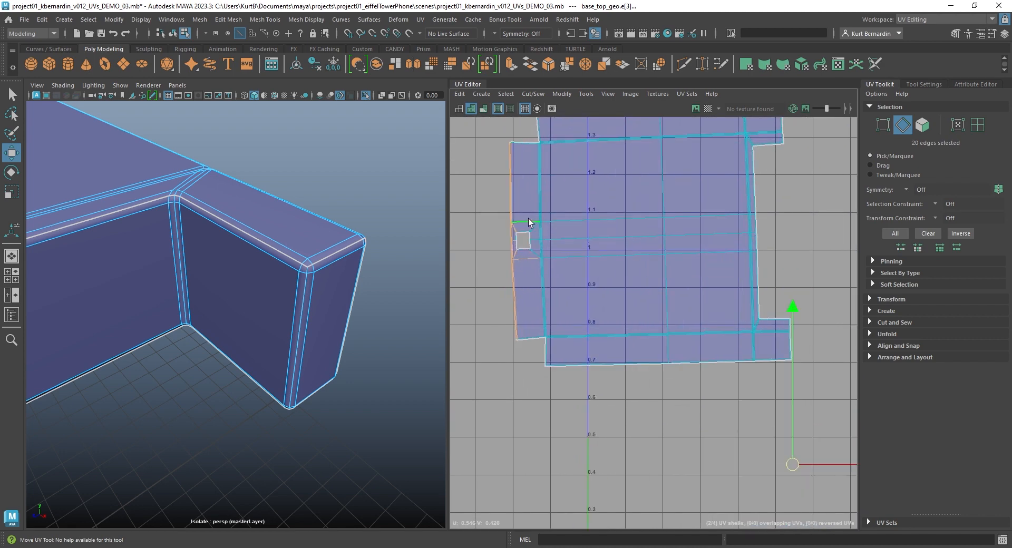
scroll(549, 206, "down", 5)
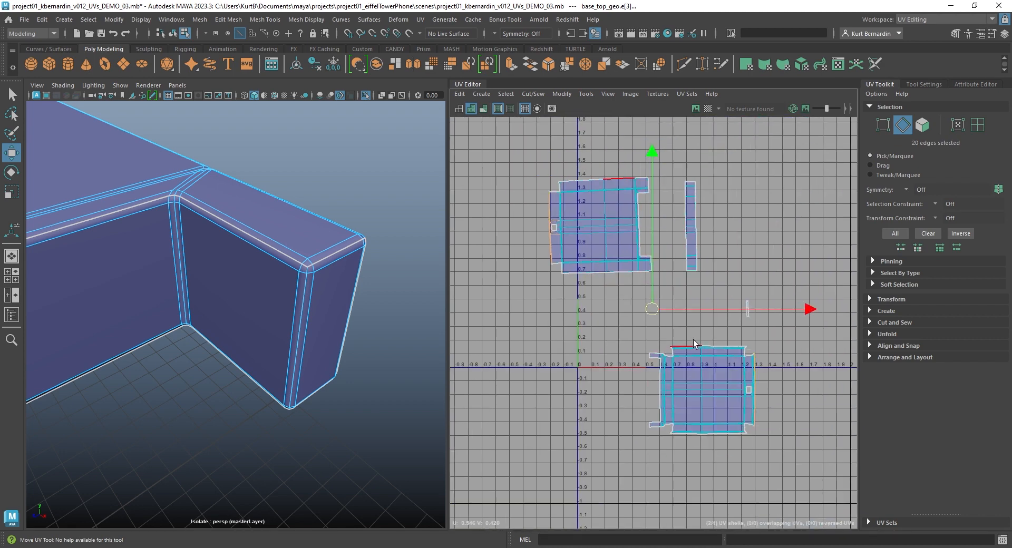
right_click_drag(514, 191, 514, 215, "shift")
scroll(515, 212, "up", 4)
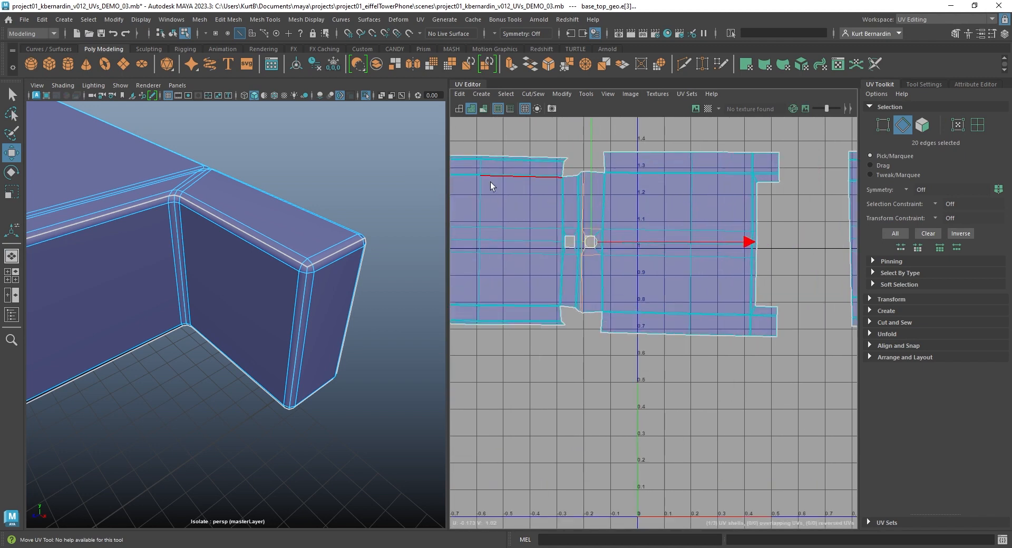
Select the whole joined top and underside shell and unfold it as one piece.
mouse_move(491, 183)
right_mouse_down("ctrl")
mouse_move(641, 192)
mouse_move(505, 192)
right_mouse_up("ctrl")
scroll(640, 193, "up", 2)
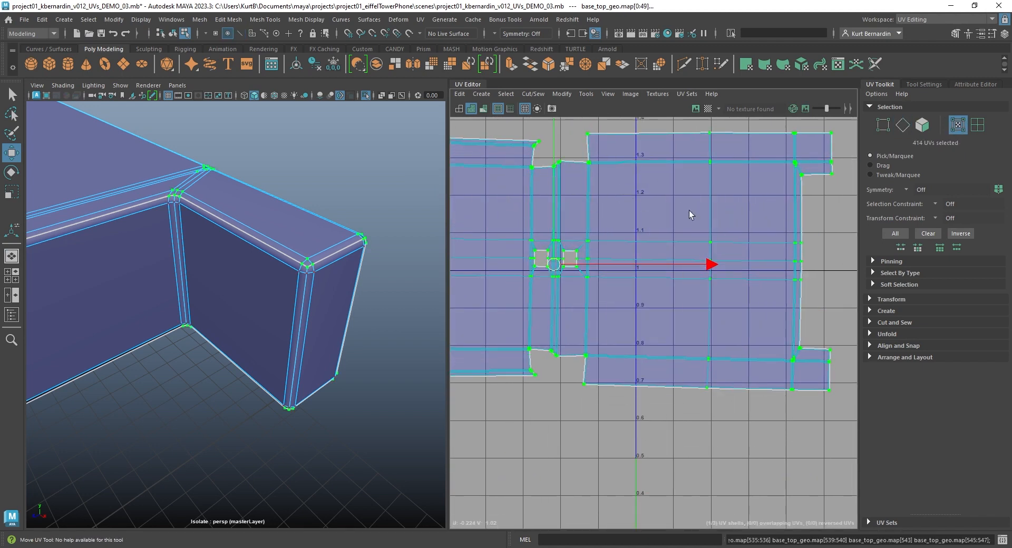
scroll(689, 210, "down", 5)
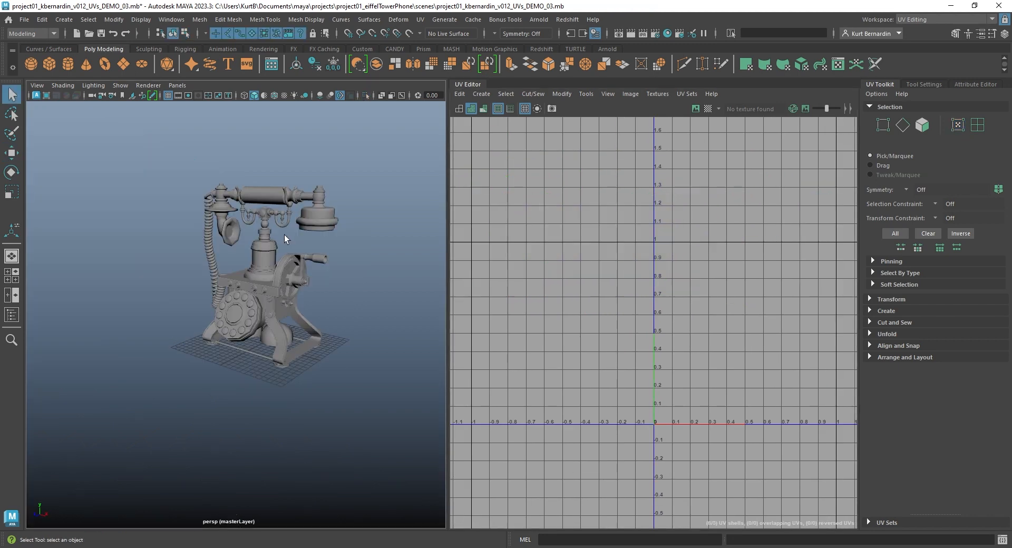
Isolate the coiled phone cord and apply a camera-based UV projection to it.
left_click(212, 257)
key("f")
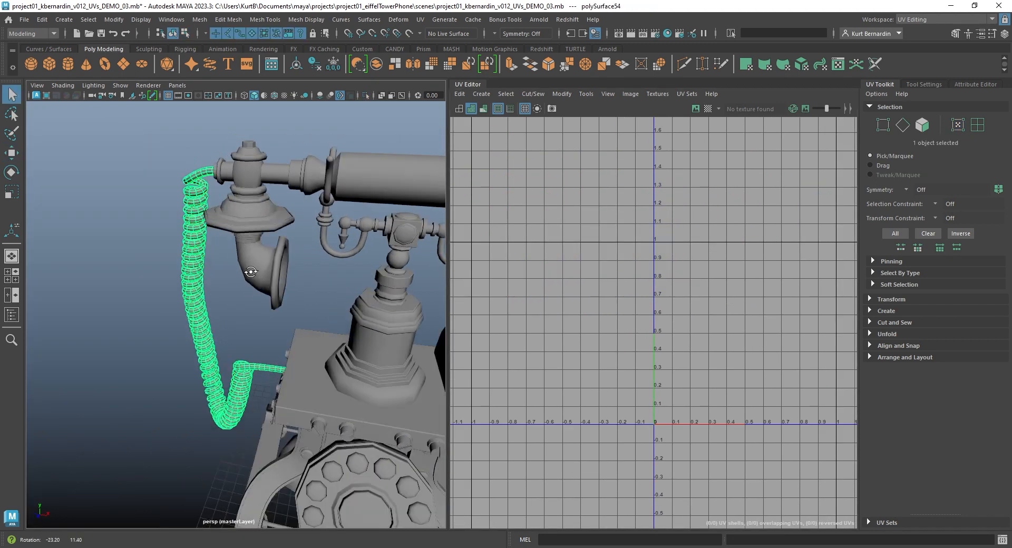
scroll(221, 262, "up", 4)
left_click_drag(222, 262, 191, 277, "alt")
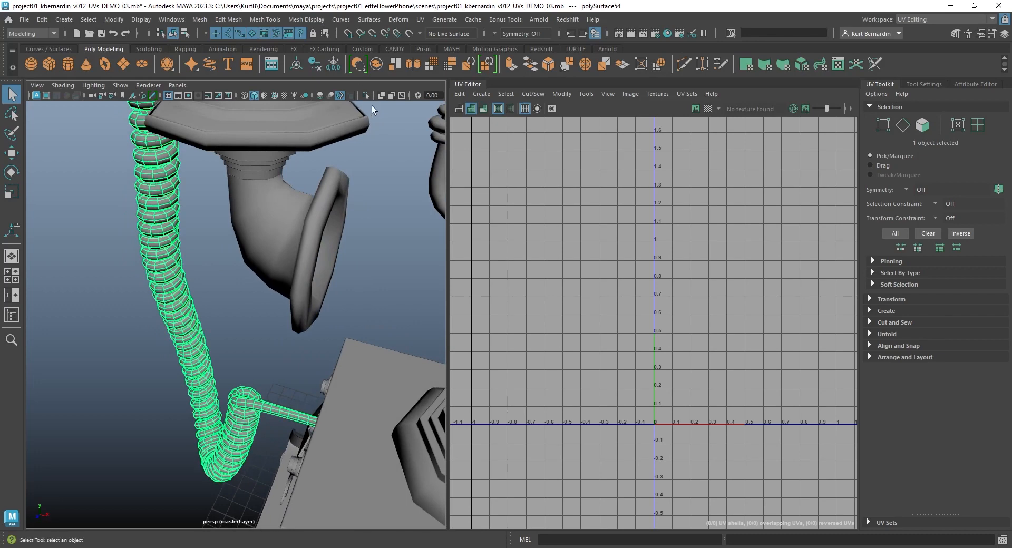
left_click(366, 95)
key("f")
left_click(481, 94)
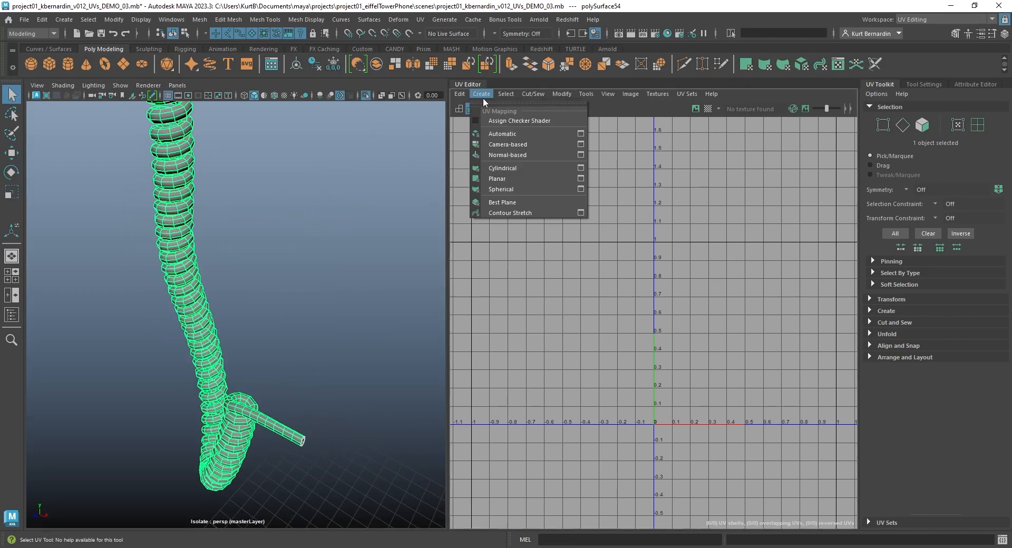
left_click(503, 145)
Cut the cord's UVs along one lengthwise edge run starting at its open end, and unfold the cord.
middle_click_drag(316, 293, 303, 337, "alt")
scroll(285, 274, "up", 4)
left_click_drag(275, 211, 244, 247, "alt")
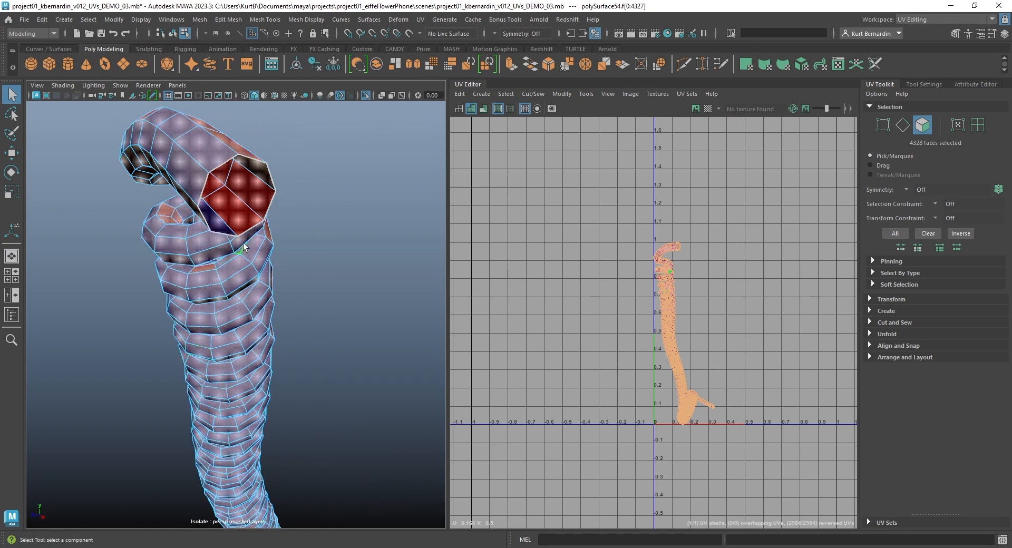
right_click_drag(246, 232, 237, 205)
double_click(222, 221)
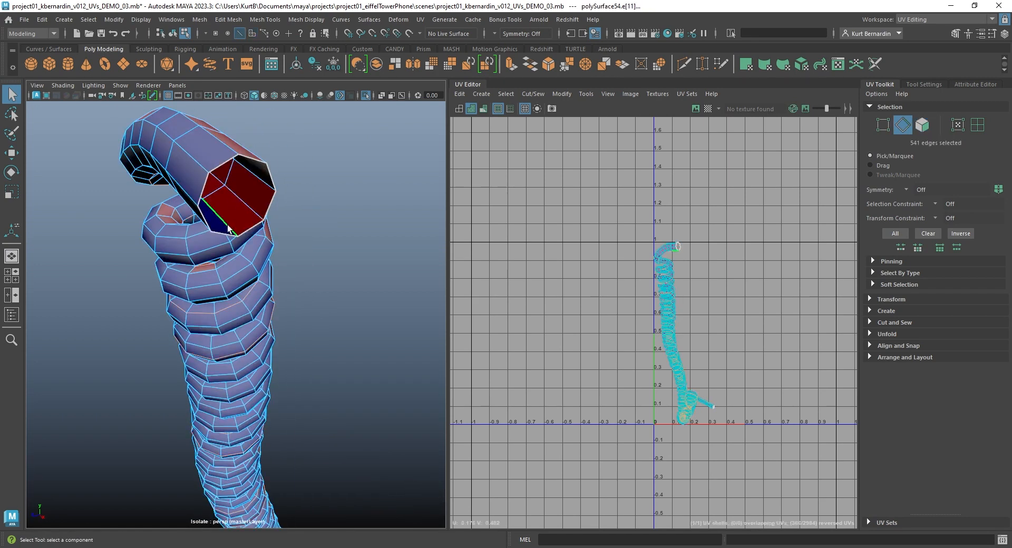
right_click_drag(730, 267, 527, 254, "shift")
Rotate the unfolded cord shell until the long strip stands vertical.
scroll(672, 227, "down", 4)
key("e")
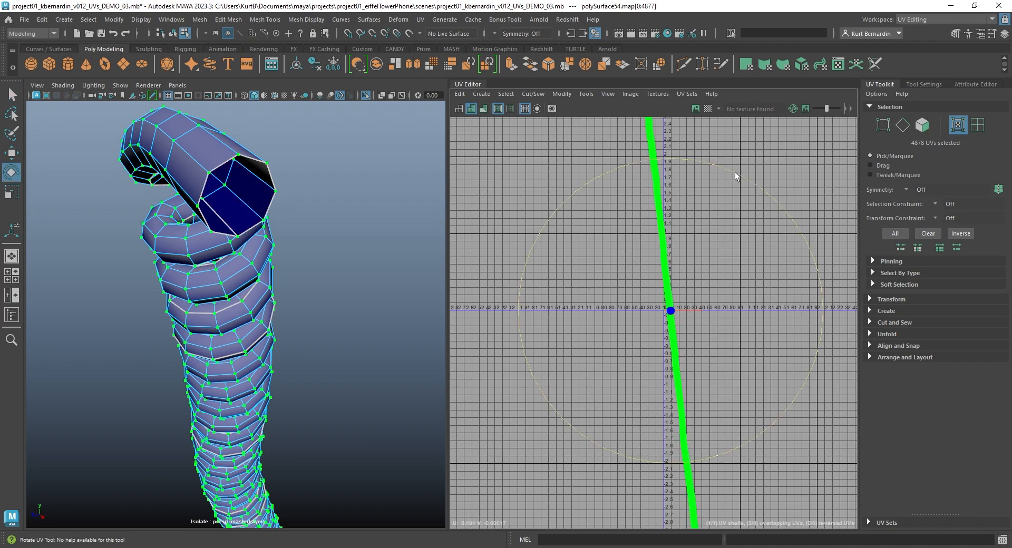
left_click_drag(739, 173, 758, 184)
scroll(717, 207, "down", 6)
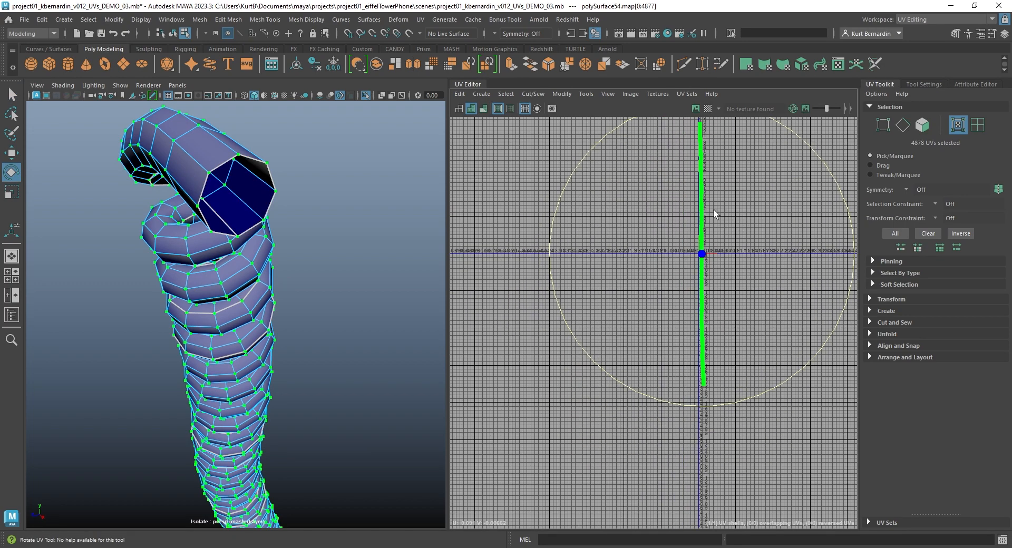
scroll(713, 210, "up", 6)
scroll(684, 327, "up", 1)
scroll(709, 225, "up", 4)
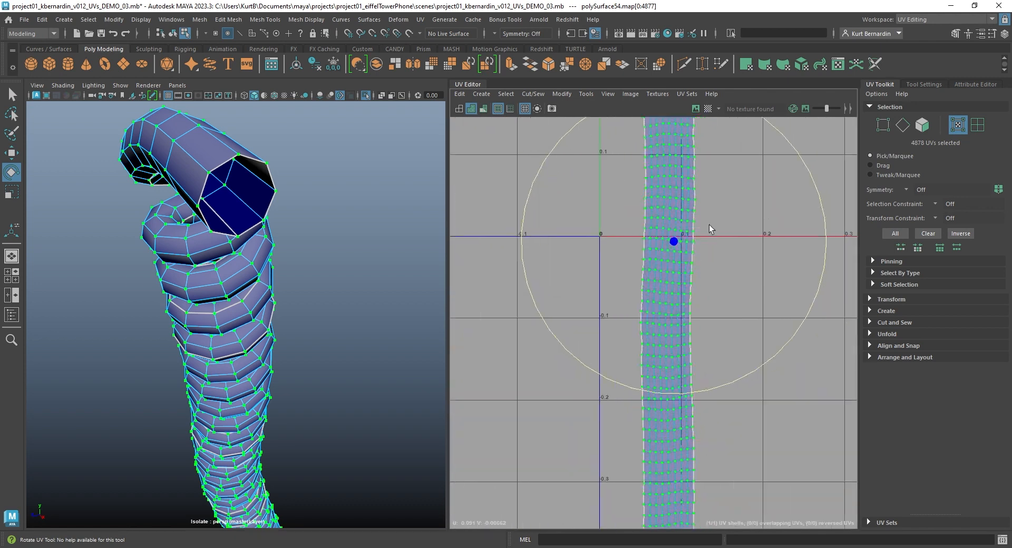
Isolate the toothed crank gear wheel and apply a camera-based UV projection to it.
right_click(214, 227)
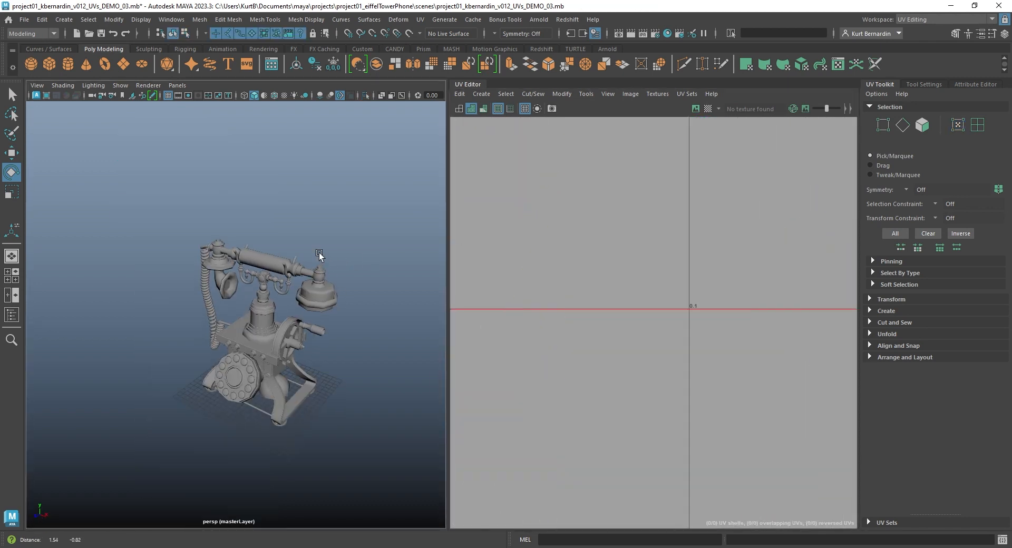
scroll(287, 294, "up", 5)
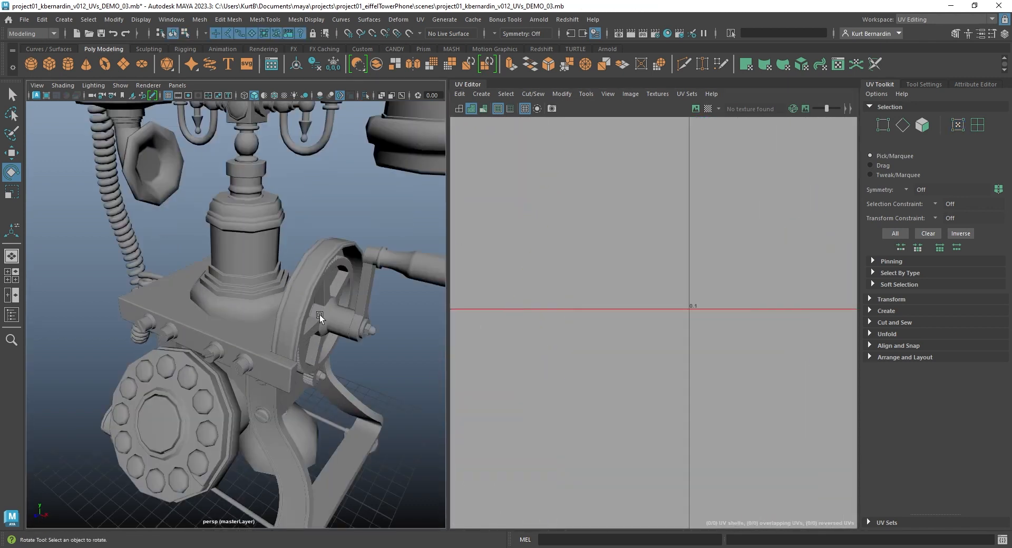
left_click(319, 317)
key("f")
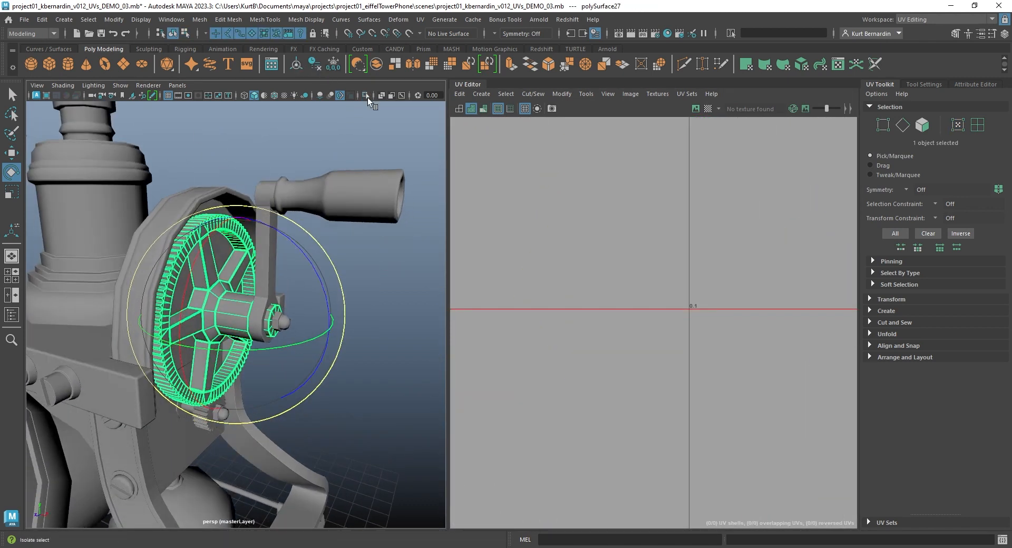
left_click(366, 95)
scroll(274, 340, "up", 8)
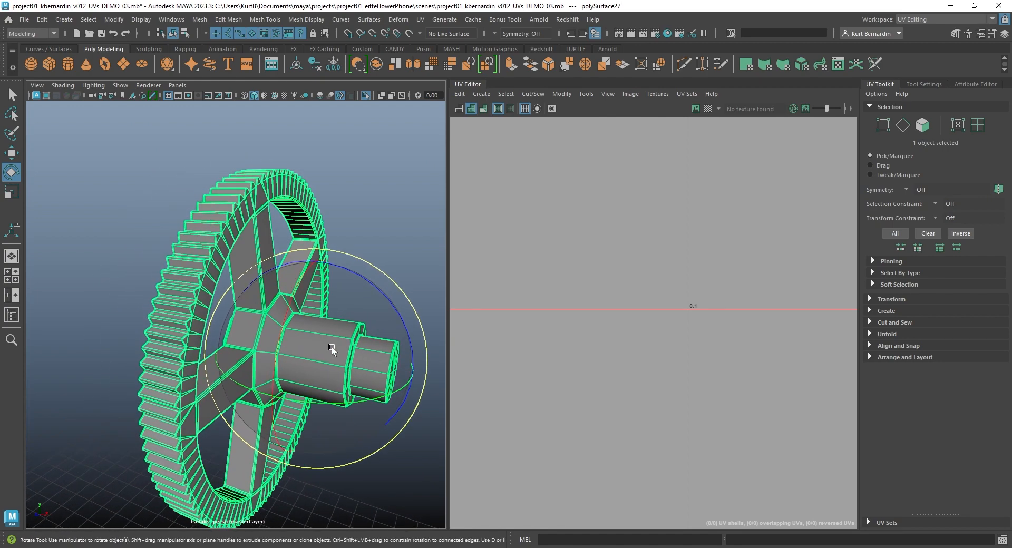
left_click(485, 93)
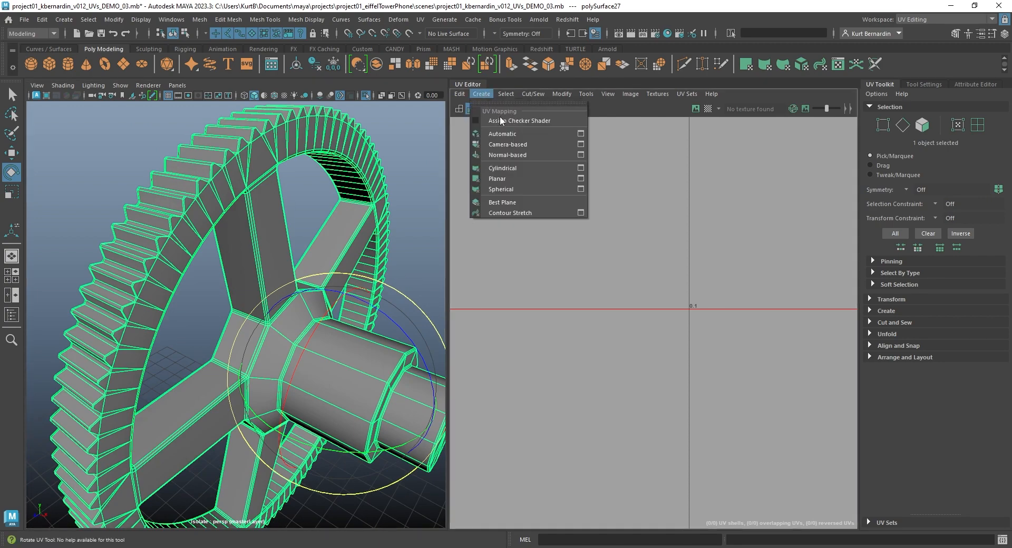
left_click(525, 148)
Select the edge loops around the front and back rims of the gear's spoke openings and cut the UVs along them.
right_click_drag(237, 247, 238, 284)
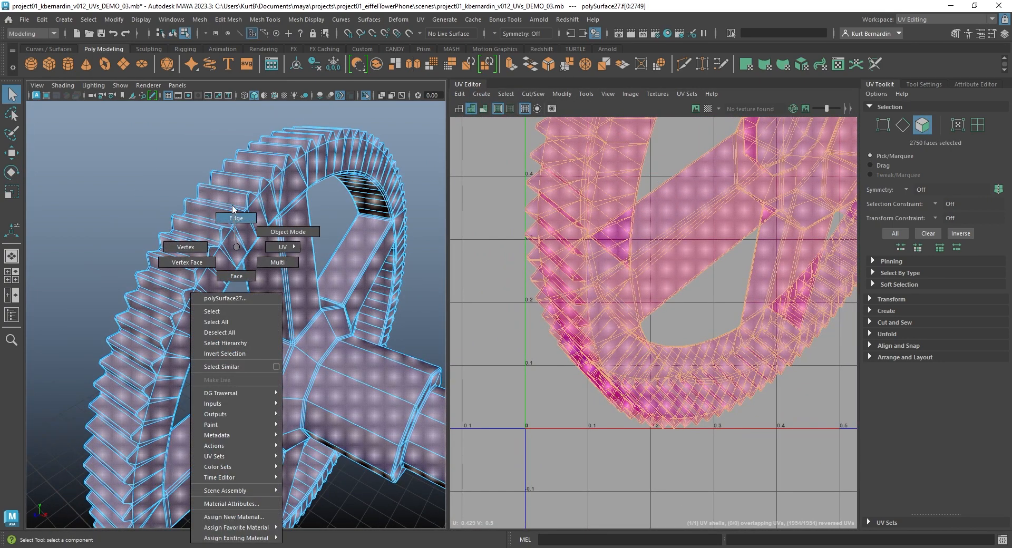
right_click_drag(233, 209, 236, 218)
scroll(313, 335, "up", 10)
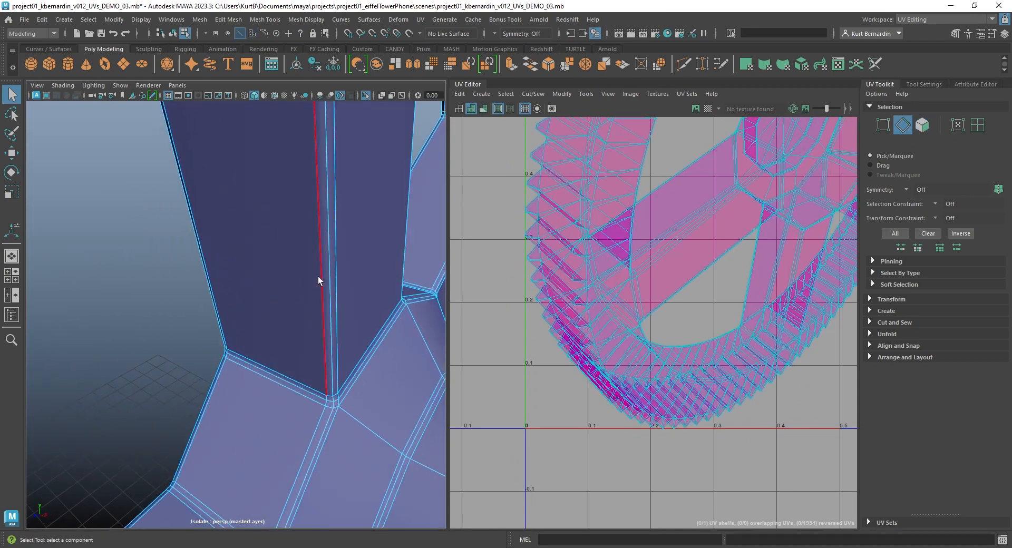
double_click(326, 280)
scroll(350, 220, "down", 5)
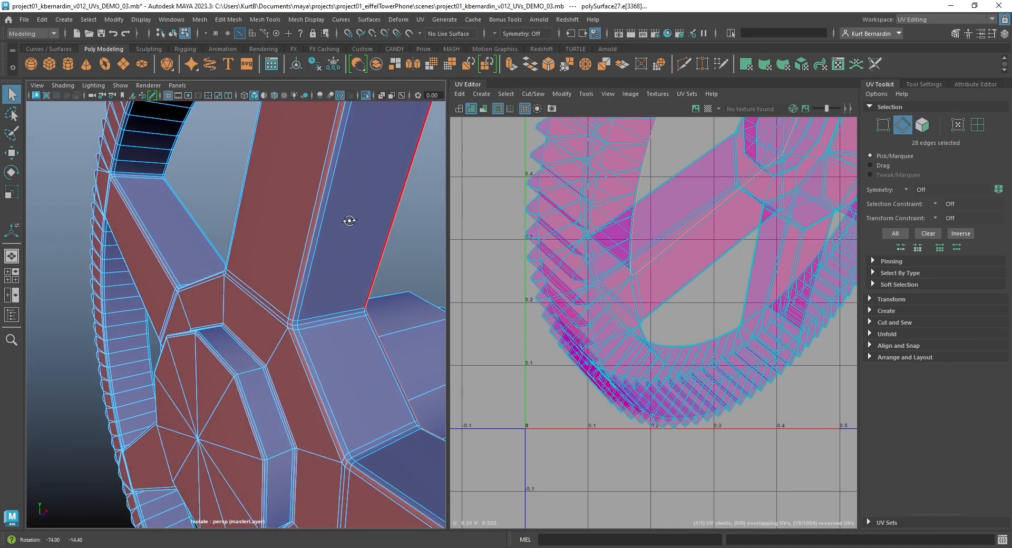
double_click(320, 219, "shift")
left_click_drag(320, 218, 258, 267, "alt")
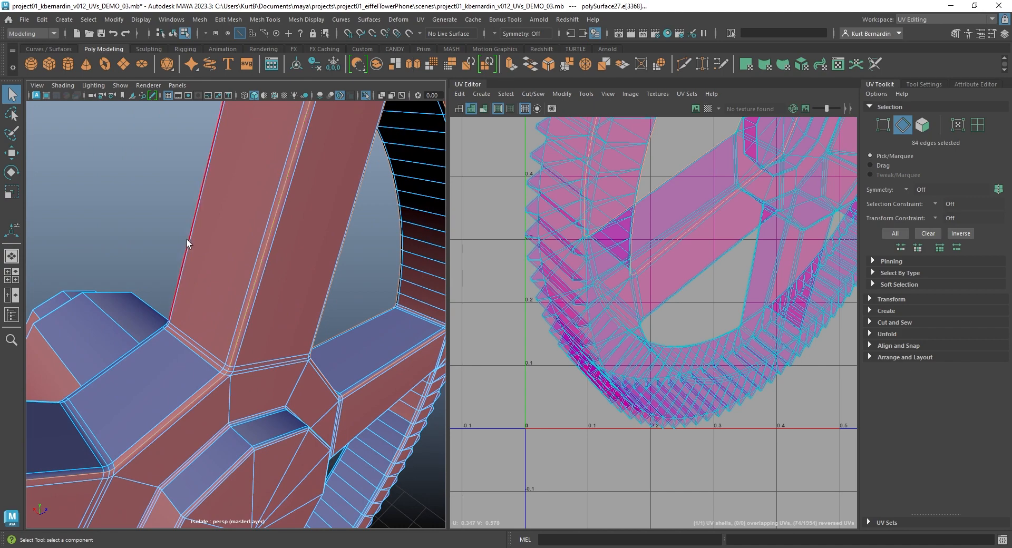
left_click_drag(188, 244, 164, 232, "alt")
left_click_drag(183, 318, 82, 301, "alt")
left_click_drag(206, 352, 301, 276, "alt")
left_click(188, 314, "shift")
left_click(324, 250, "shift")
left_click(301, 275, "shift")
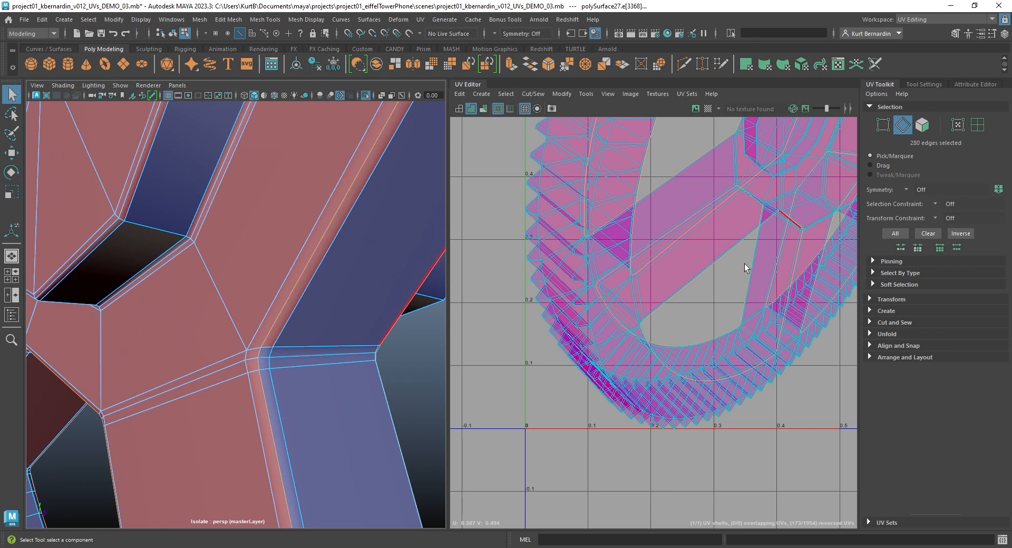
right_click_drag(553, 207, 598, 199, "shift")
Select the main gear wheel shell and move it well clear of the cut spoke-opening shells in UV space.
scroll(547, 244, "down", 5)
key("e")
double_click(679, 222)
middle_click_drag(679, 222, 541, 334, "alt")
scroll(525, 331, "down", 3)
key("w")
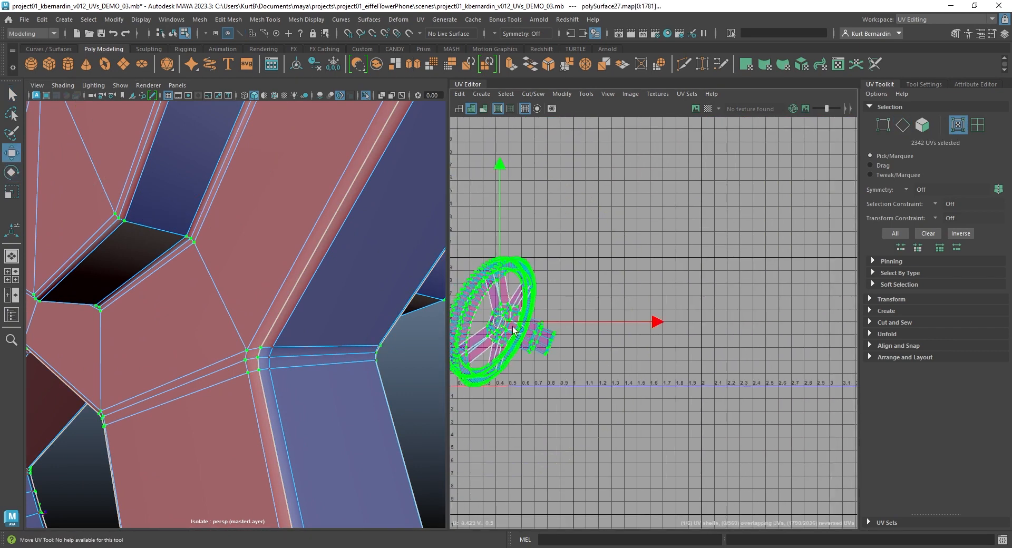
left_click_drag(505, 326, 655, 309)
middle_click_drag(560, 307, 657, 306, "alt")
scroll(657, 306, "up", 2)
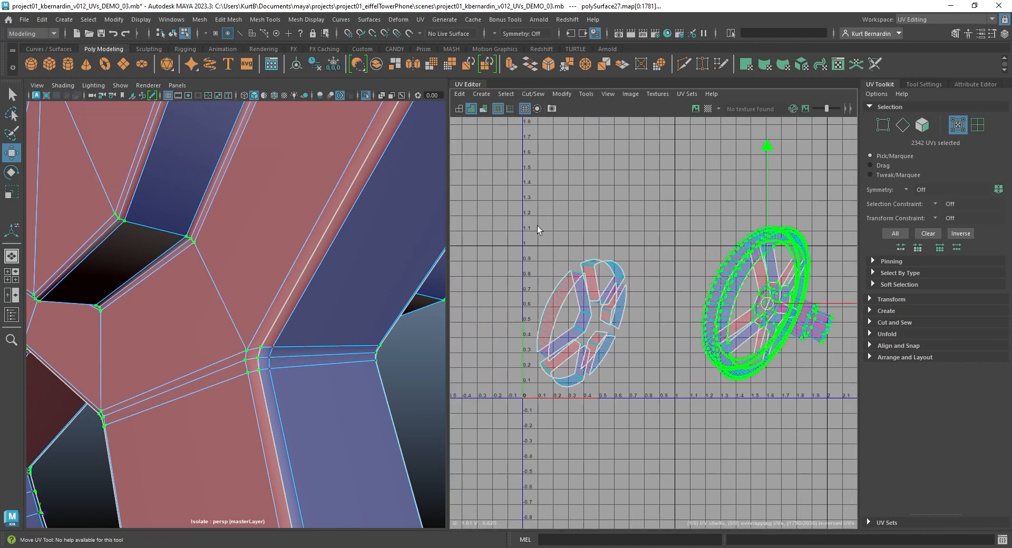
Select the five spoke-opening shells and unfold them into flat rings.
left_click_drag(537, 226, 669, 393)
right_click_drag(631, 271, 415, 264, "shift")
scroll(384, 260, "down", 3)
left_click_drag(340, 252, 109, 292, "alt")
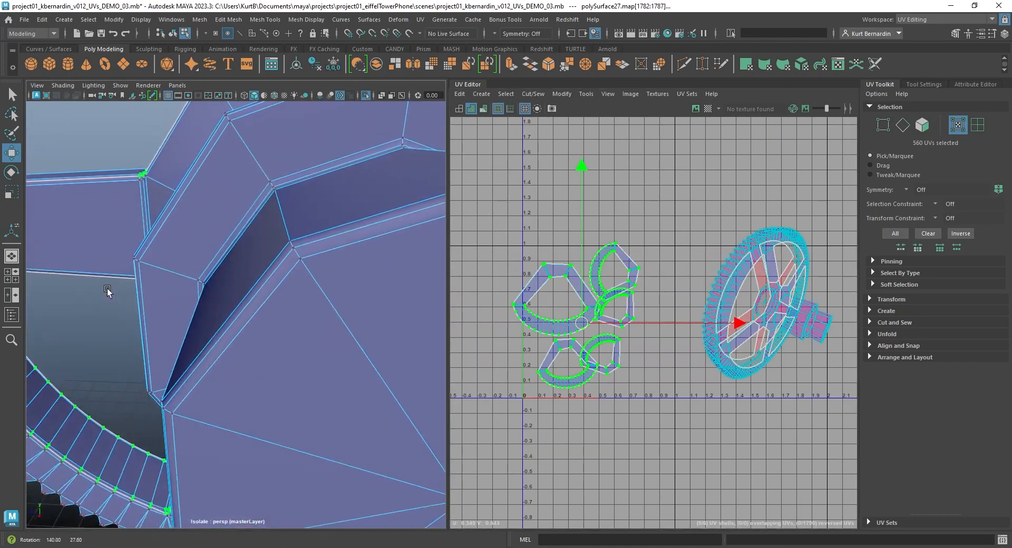
scroll(108, 292, "down", 3)
scroll(583, 279, "up", 4)
middle_click_drag(617, 268, 666, 216, "alt")
left_click_drag(294, 285, 458, 240, "alt")
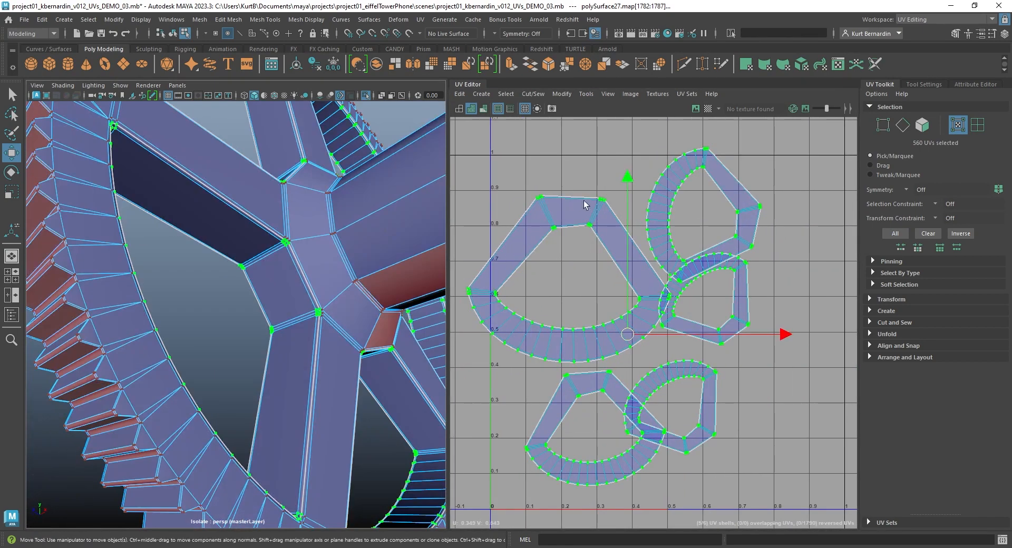
Select one crosswise edge run at a corner of each of the five spoke-opening rings and cut the UVs there.
scroll(597, 211, "up", 1)
right_click_drag(596, 211, 590, 178)
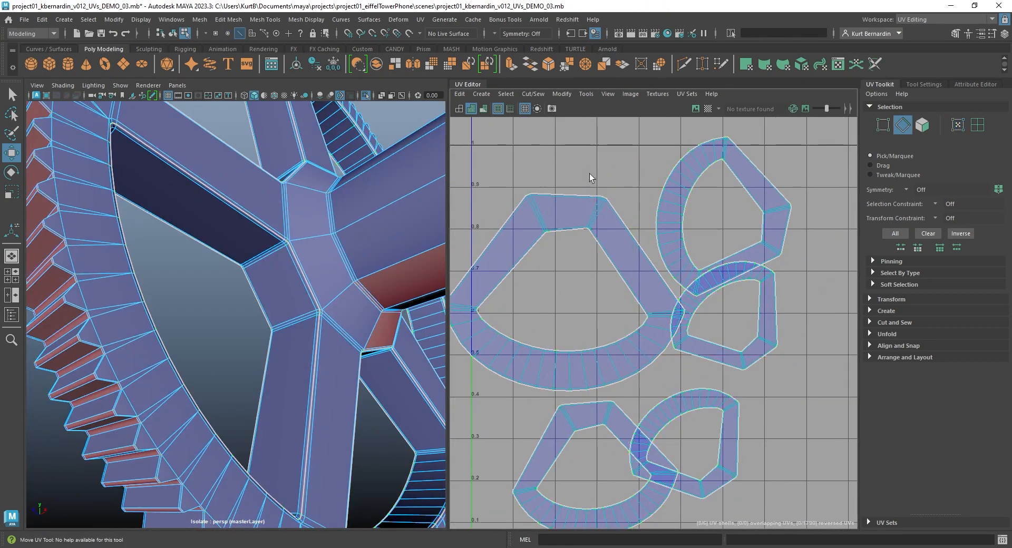
scroll(532, 203, "up", 2)
left_click(535, 210)
scroll(570, 239, "up", 1)
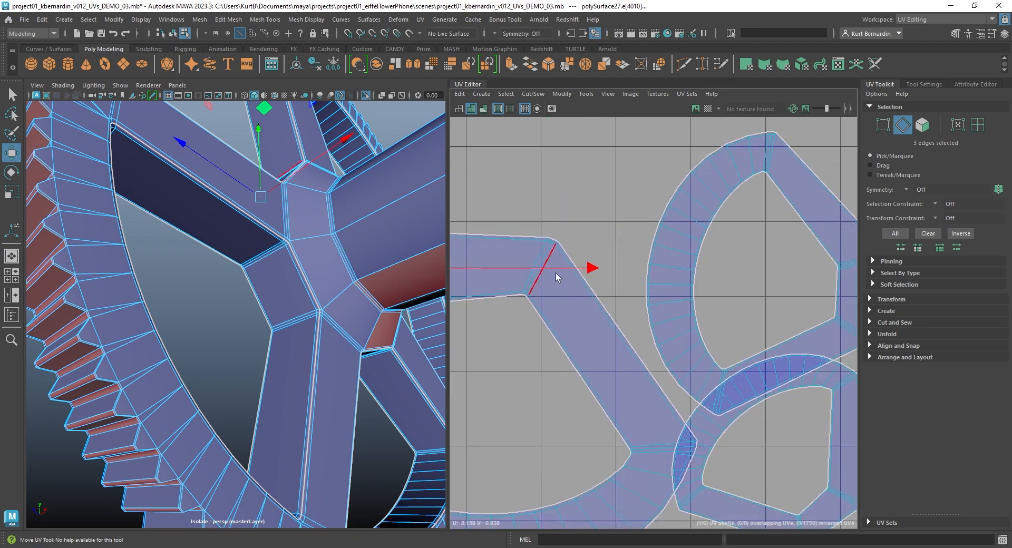
key("q")
scroll(555, 273, "down", 1)
middle_click_drag(728, 387, 659, 275, "alt")
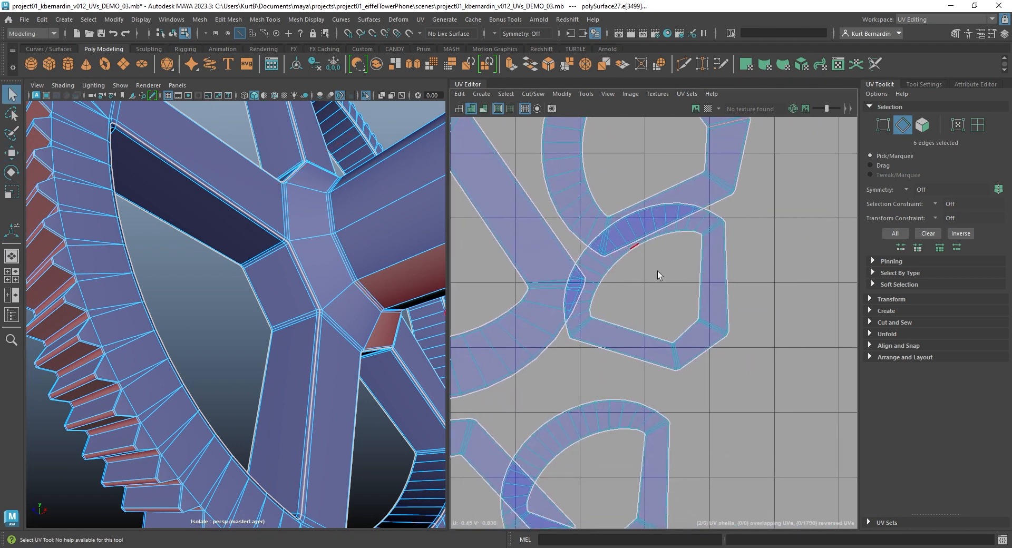
scroll(755, 345, "up", 2)
middle_click_drag(638, 386, 661, 227, "alt")
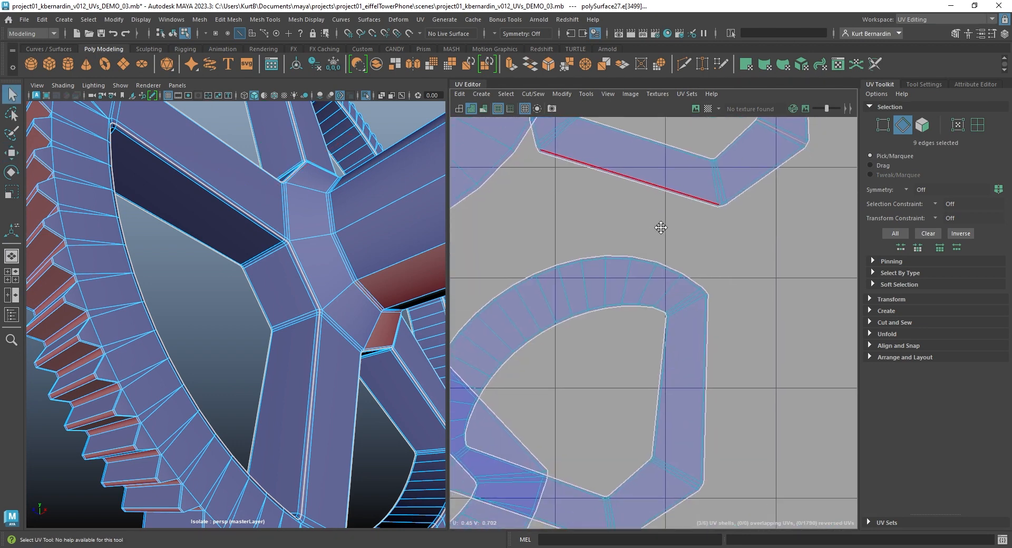
middle_click_drag(541, 347, 843, 253, "alt")
double_click(547, 221, "shift")
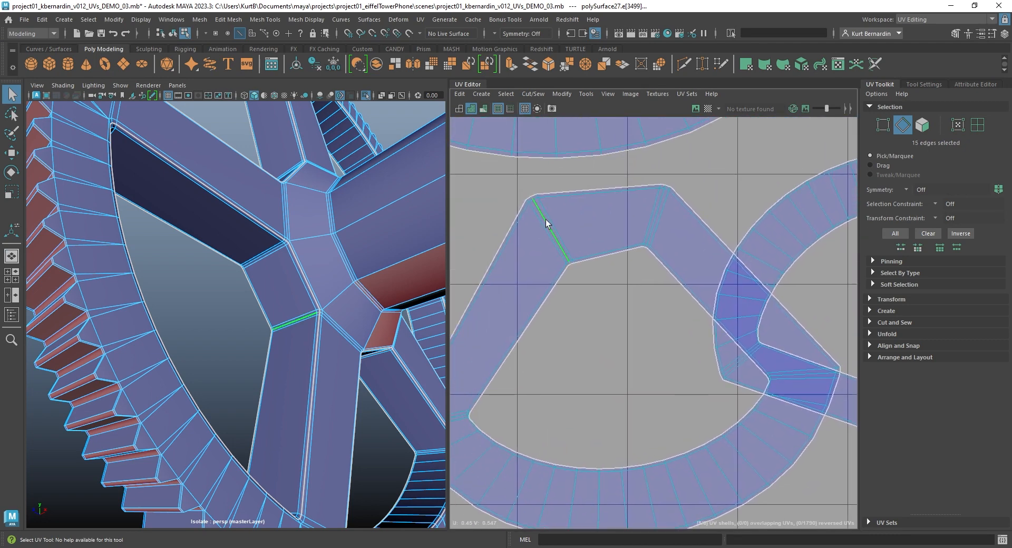
scroll(549, 227, "down", 3)
scroll(578, 309, "down", 3)
right_click_drag(578, 305, 549, 322, "shift")
Select the UVs of all five cut rings and unfold them into straight strips.
key("ctrl+F12")
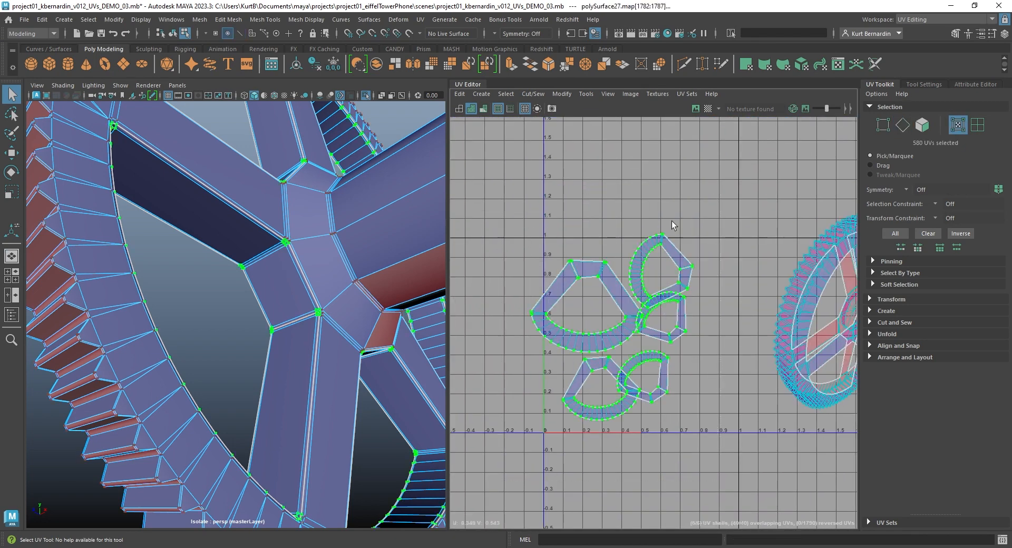
right_click_drag(675, 205, 617, 203, "shift")
right_click_drag(479, 214, 480, 216, "shift")
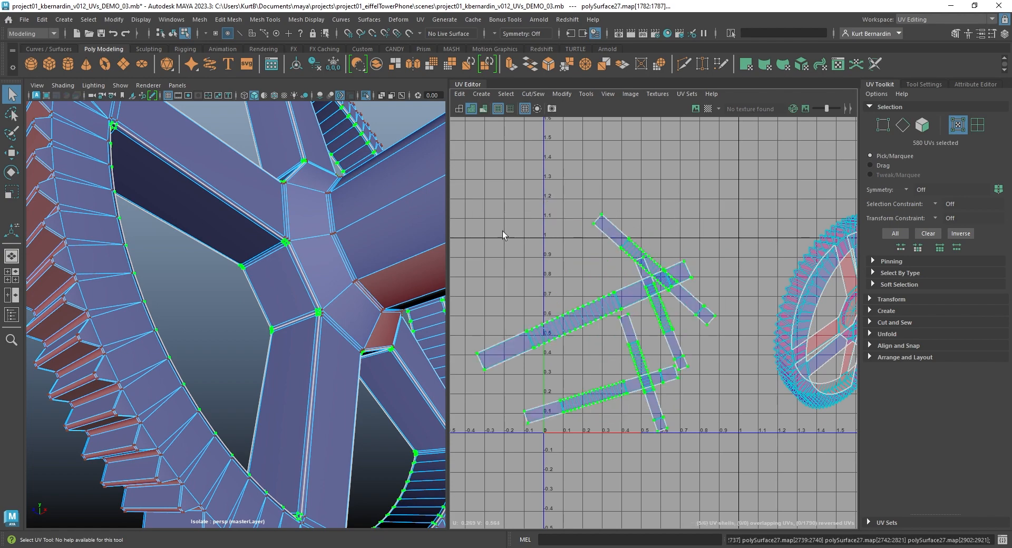
middle_click_drag(689, 262, 477, 295, "alt")
double_click(688, 311)
left_click_drag(170, 232, 205, 247, "alt")
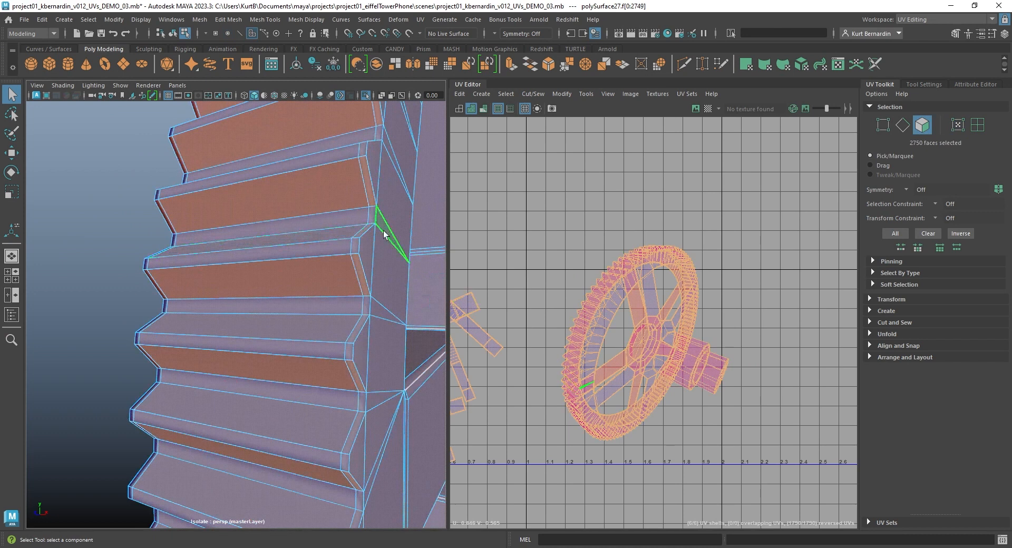
right_click_drag(375, 233, 364, 168)
left_click_drag(364, 170, 349, 239, "alt")
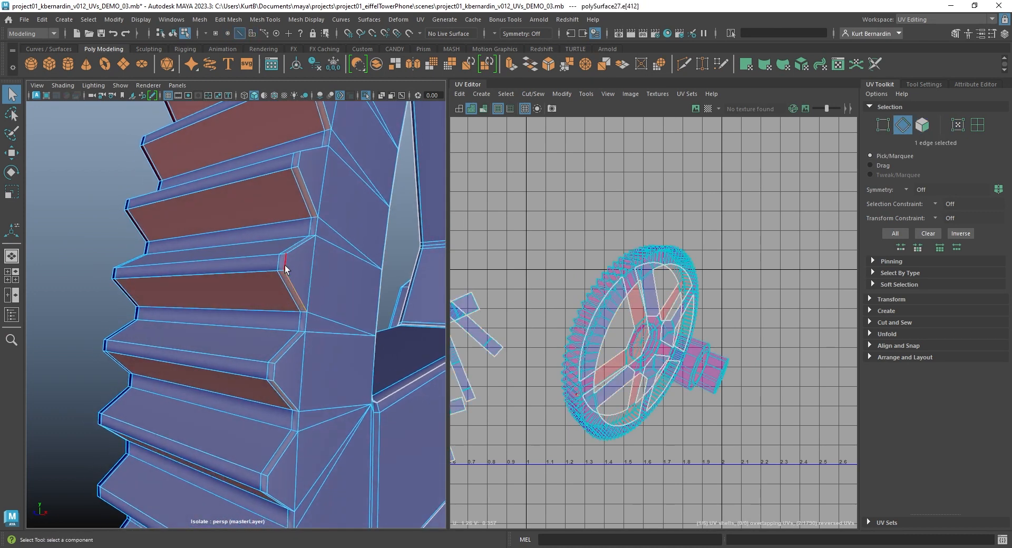
left_click(291, 249)
left_click(315, 229)
left_click_drag(324, 179, 327, 298, "alt")
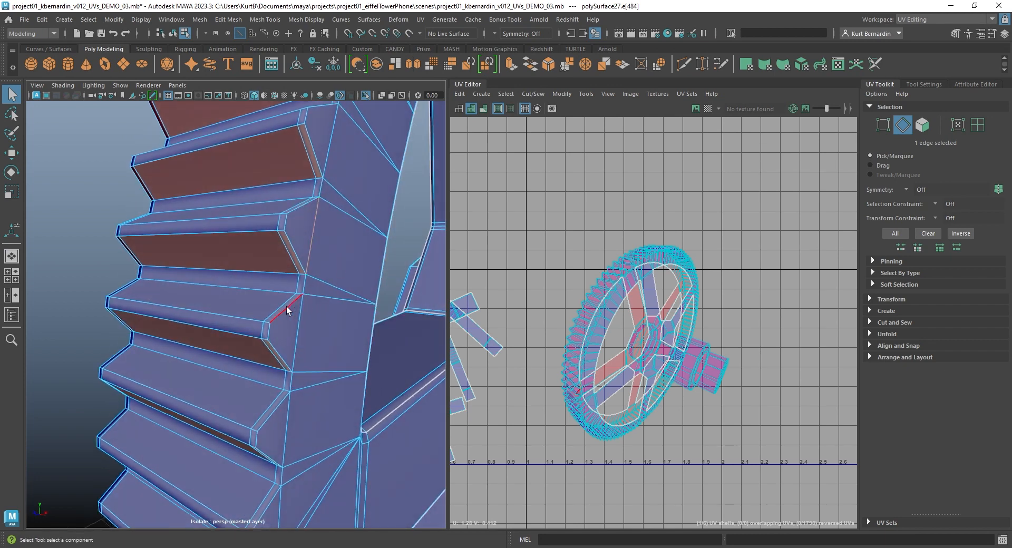
left_click(285, 222, "shift")
Select the ring of tooth faces around the gear's outer rim and grow the selection to include the bevels at both sides.
right_click_drag(304, 193, 333, 157)
right_click_drag(282, 171, 286, 196)
mouse_move(285, 200)
left_mouse_down("alt")
mouse_move(278, 224)
mouse_move(284, 210)
left_mouse_up("alt")
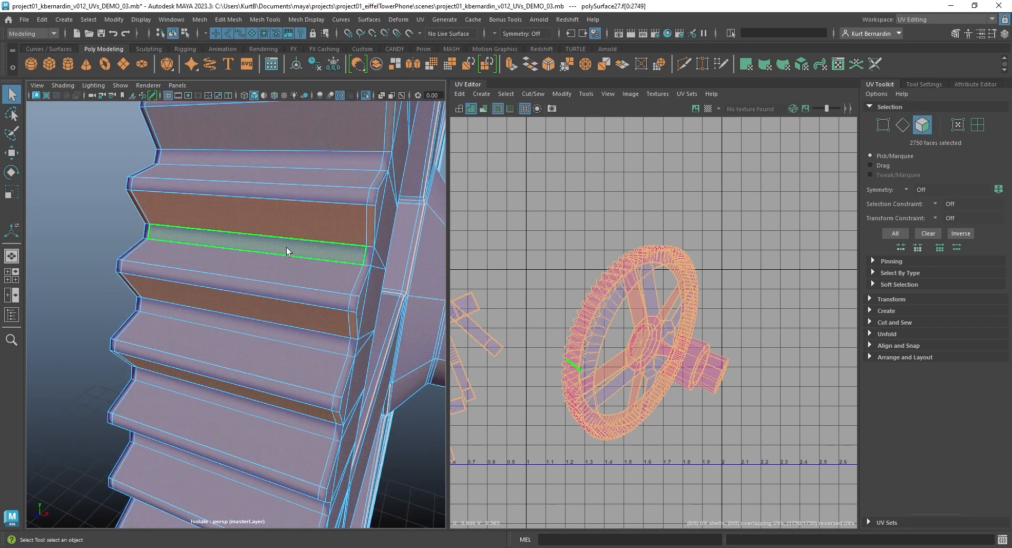
left_click(279, 275)
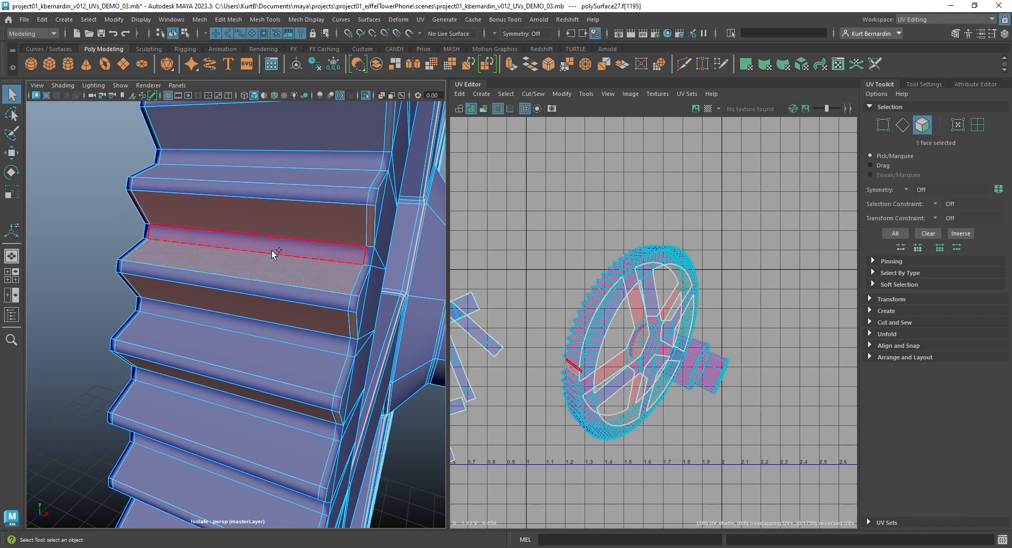
double_click(275, 248, "shift")
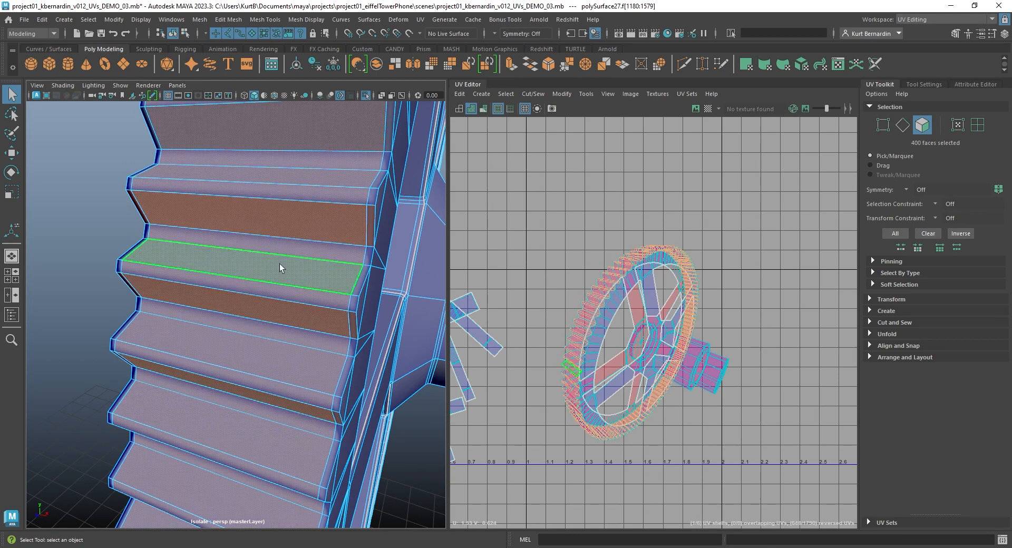
left_click_drag(280, 264, 248, 290, "alt")
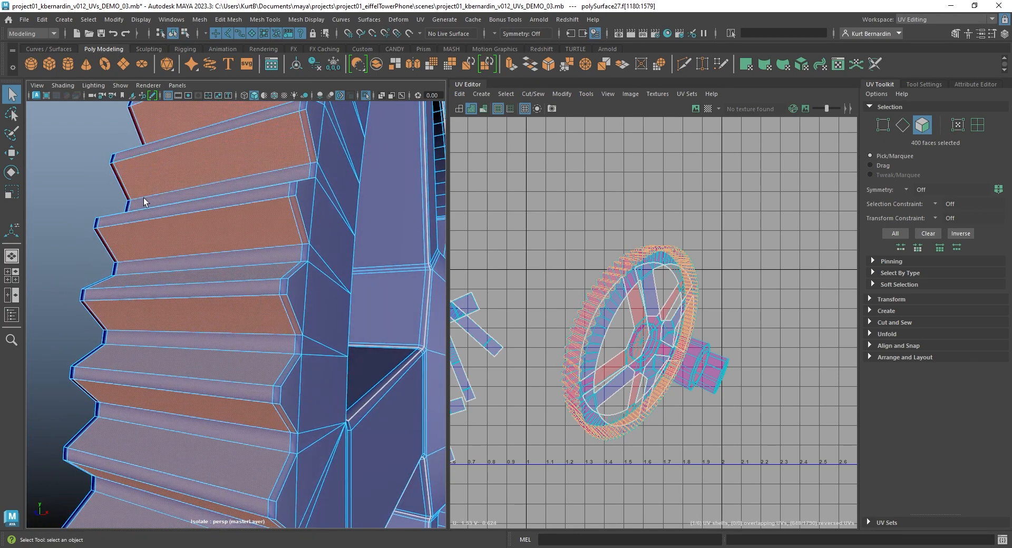
key("shift+period")
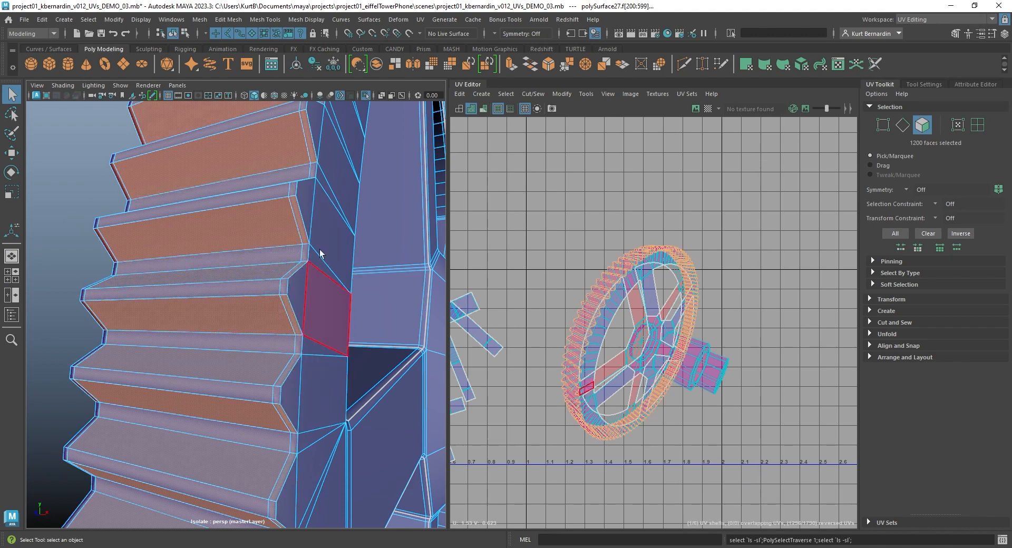
left_click_drag(311, 199, 271, 314, "alt")
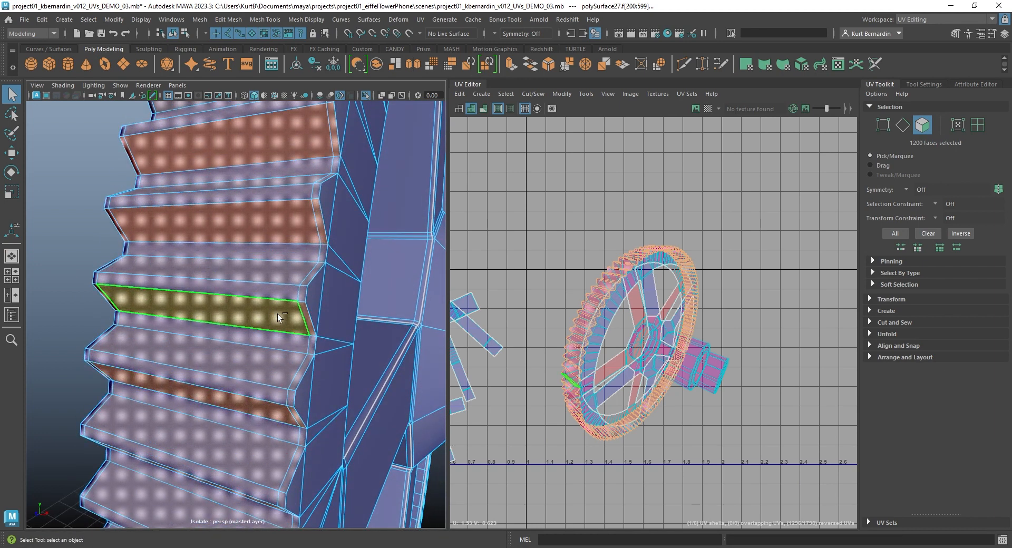
Convert the gear tooth face selection to its edge perimeter and cut the UVs along that border.
right_click(278, 314, "shift")
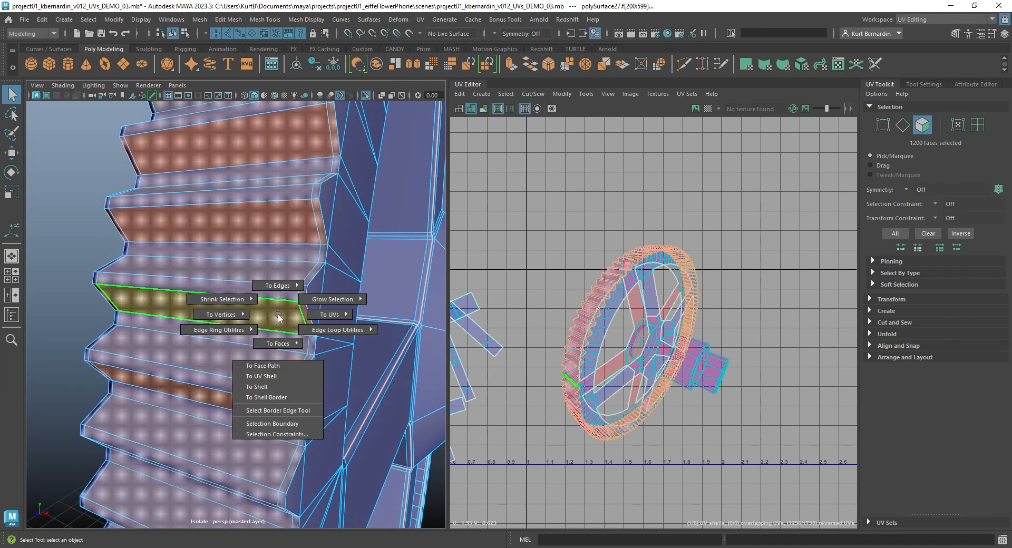
mouse_move(278, 289)
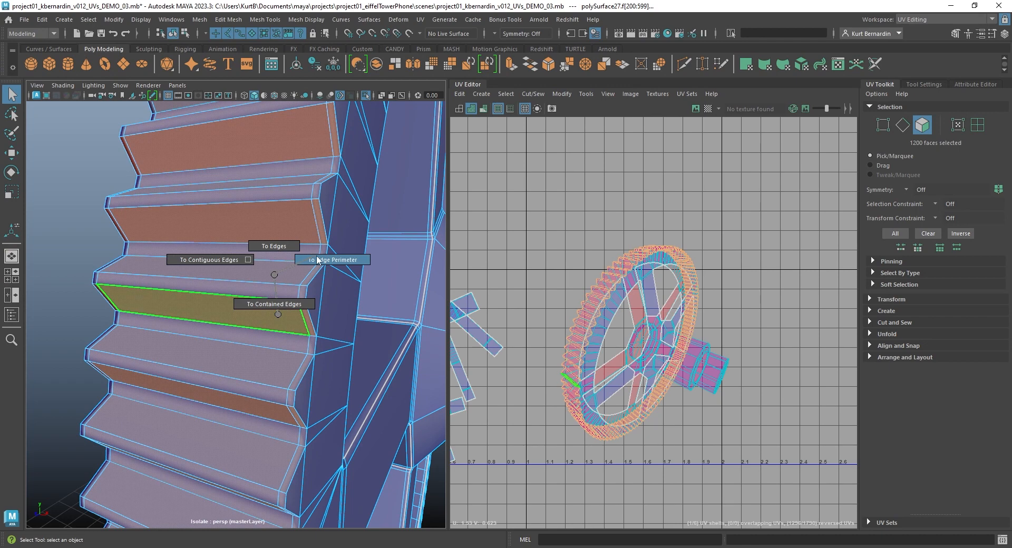
left_click(317, 259)
left_click_drag(315, 258, 270, 173, "alt")
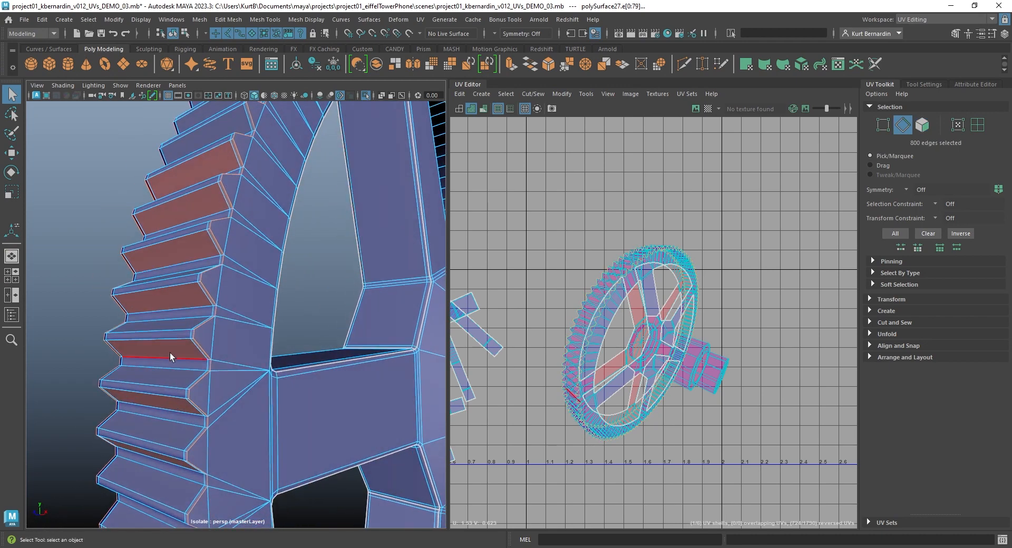
left_click_drag(164, 339, 285, 325, "alt")
scroll(713, 297, "up", 3)
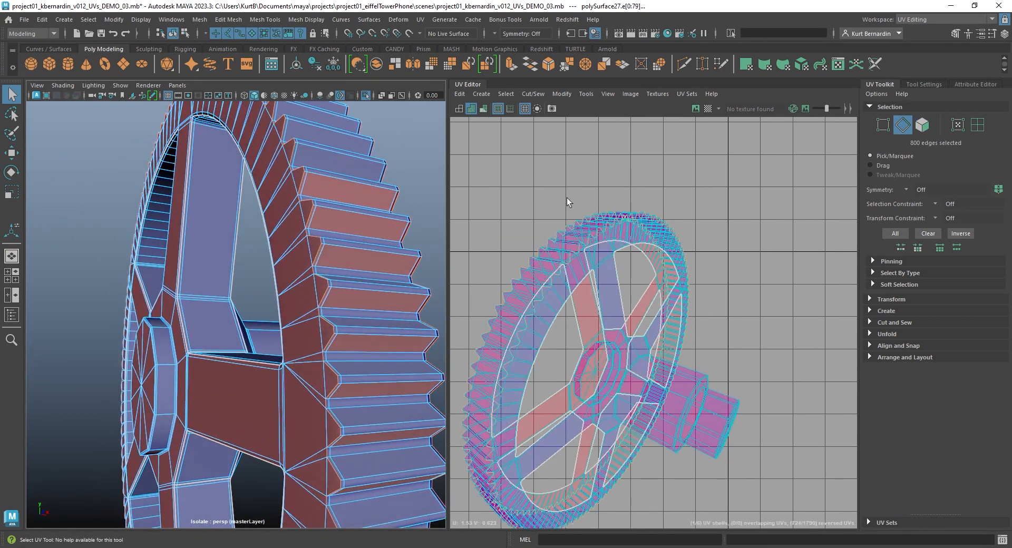
right_click_drag(518, 207, 567, 263, "shift")
Select the gear's front side shell and move it sideways, clear of the teeth and back side shells.
scroll(582, 278, "down", 2)
left_click(628, 343)
key("w")
middle_click_drag(628, 342, 815, 317)
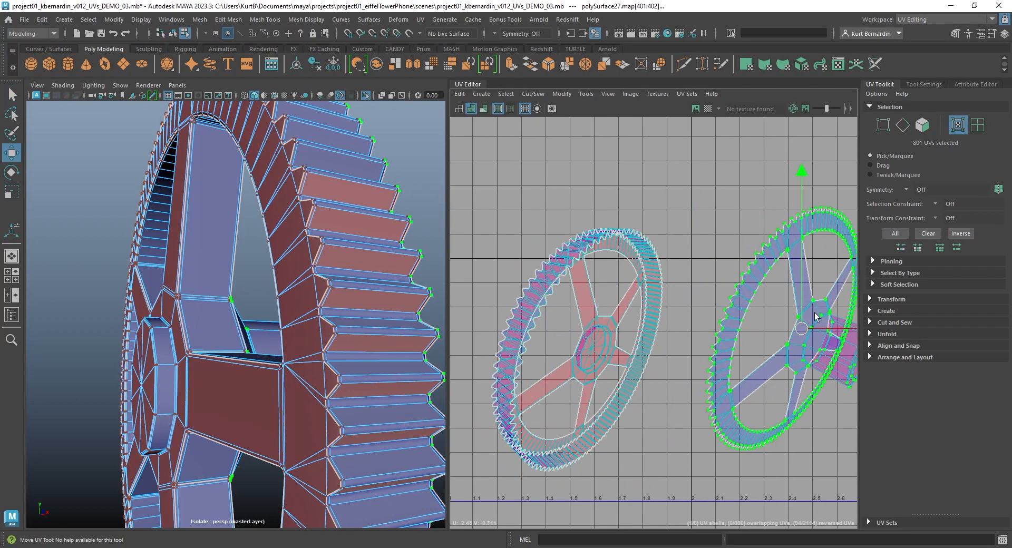
Select the gear's back side shell, move it up clear of the other shells, and unfold it.
left_click(587, 346)
scroll(583, 337, "down", 2)
left_click_drag(575, 335, 561, 188)
scroll(685, 261, "down", 1)
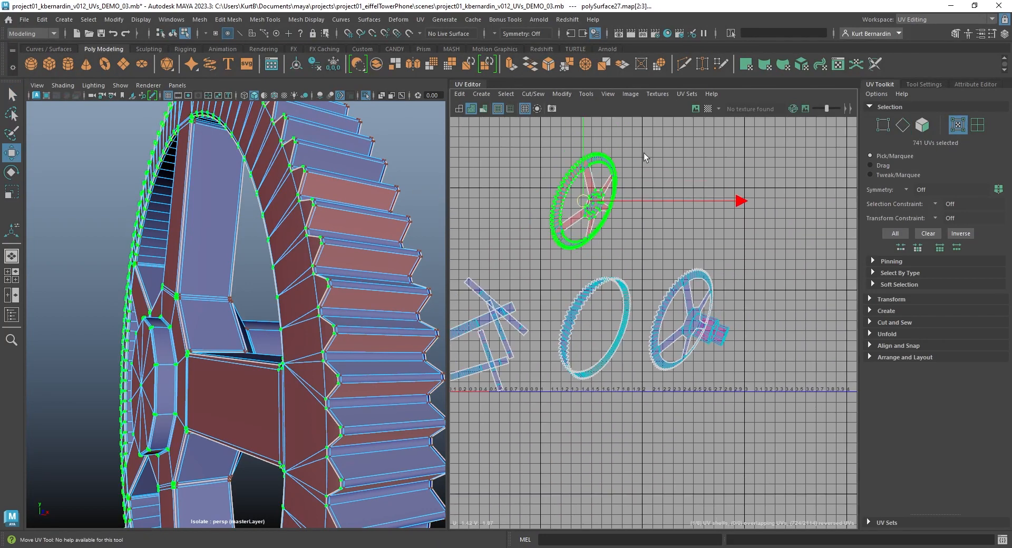
right_click_drag(646, 155, 522, 157, "shift")
Cut the gear teeth ring shell across its width along one tooth edge and unfold it into a long strip.
left_click(620, 295)
scroll(603, 296, "up", 2)
mouse_move(606, 292)
right_mouse_down("shift")
mouse_move(591, 291)
mouse_move(615, 308)
mouse_move(612, 273)
right_mouse_up("shift")
scroll(615, 309, "up", 2)
scroll(617, 280, "up", 4)
left_click(575, 253)
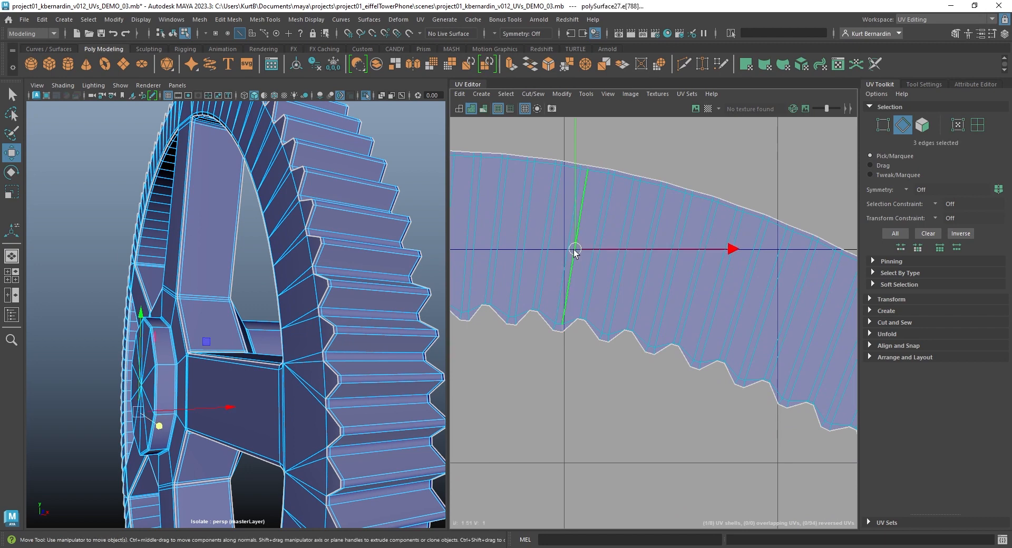
left_click(601, 224)
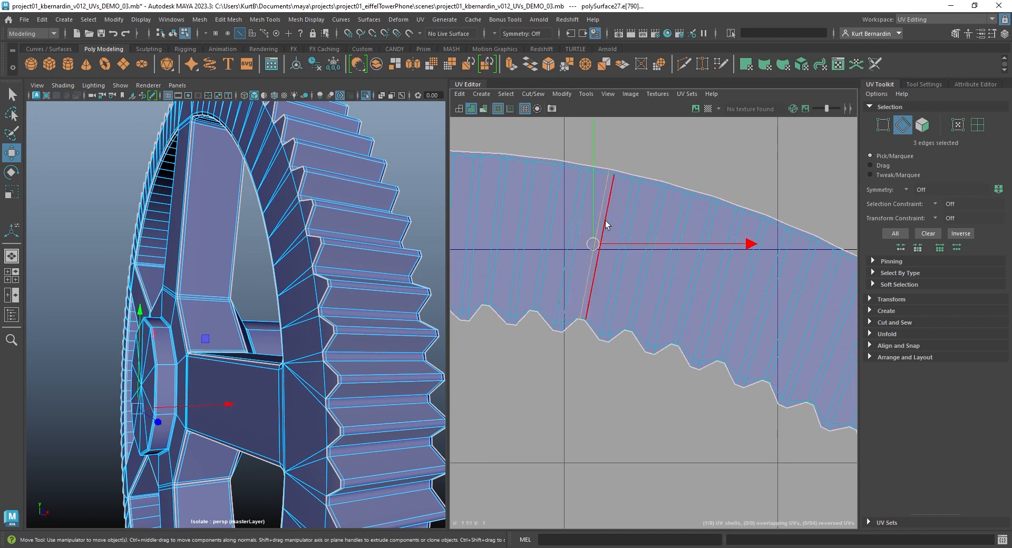
scroll(606, 225, "down", 2)
right_click_drag(627, 220, 478, 219, "shift")
scroll(593, 265, "down", 4)
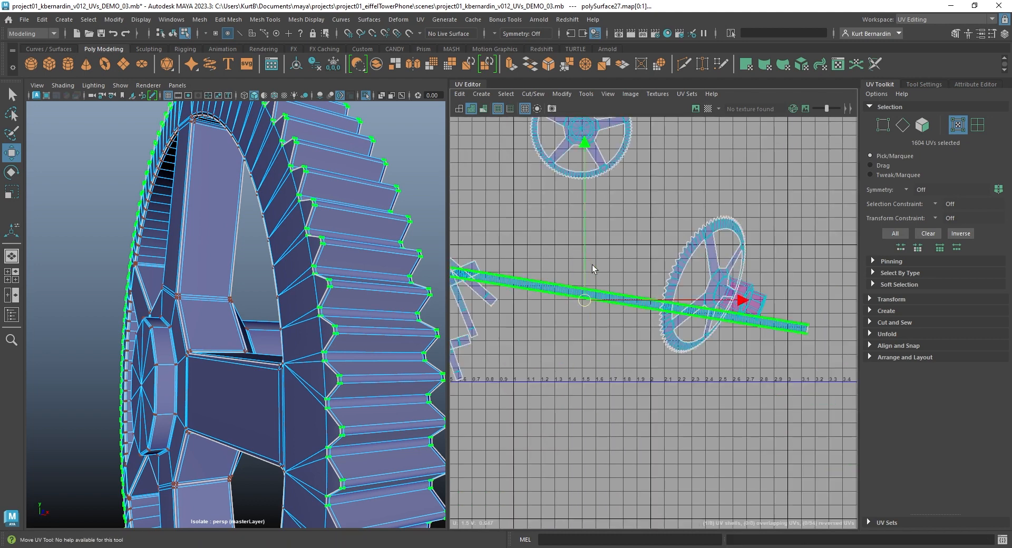
Rotate the unfolded teeth strip until it stands vertical and move it sideways, clear of the wheel shell.
key("e")
left_click_drag(698, 179, 721, 375)
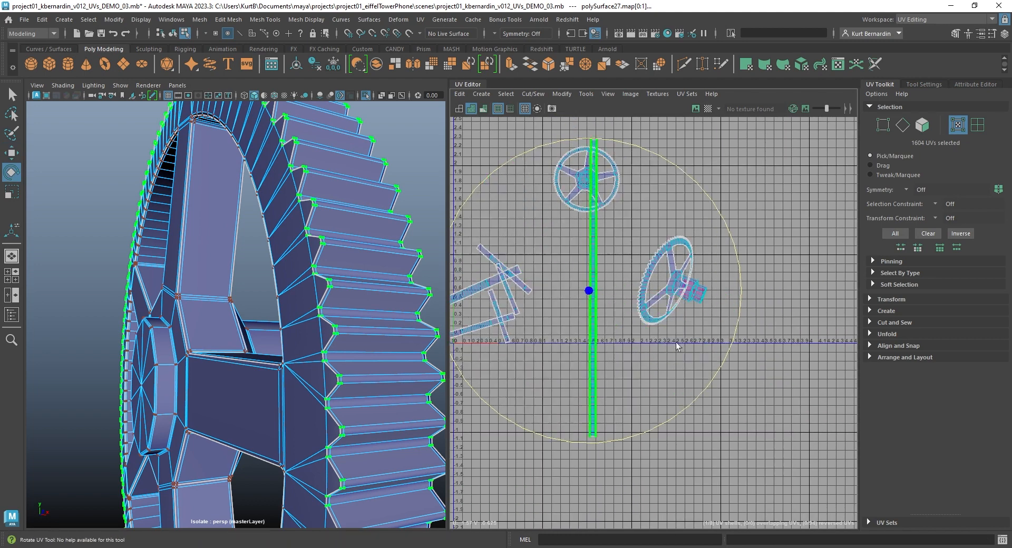
key("w")
left_click_drag(591, 288, 545, 274)
left_click(548, 273)
double_click(548, 273)
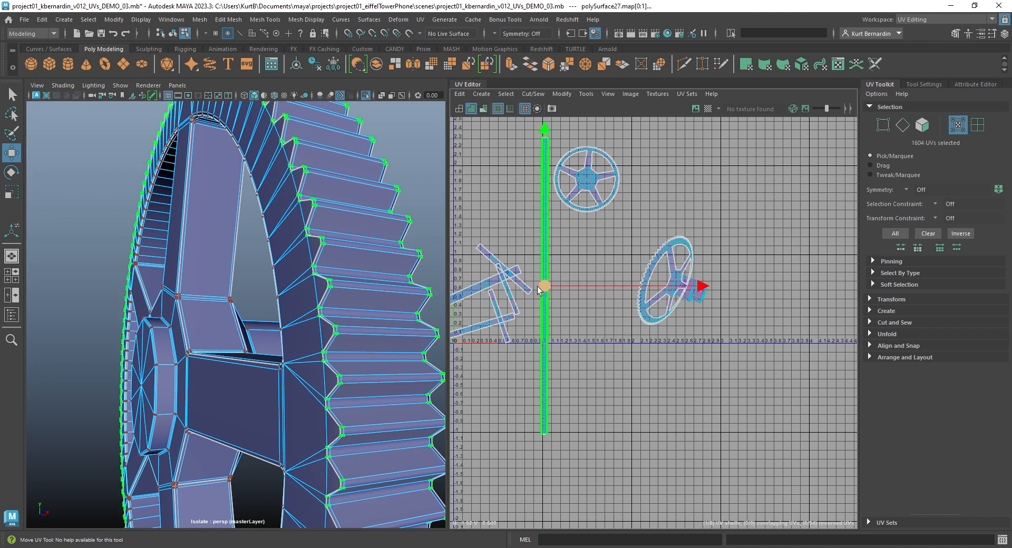
Select an edge across the middle of the teeth strip and cut the strip into two halves there.
key("f")
scroll(560, 337, "up", 3)
key("q")
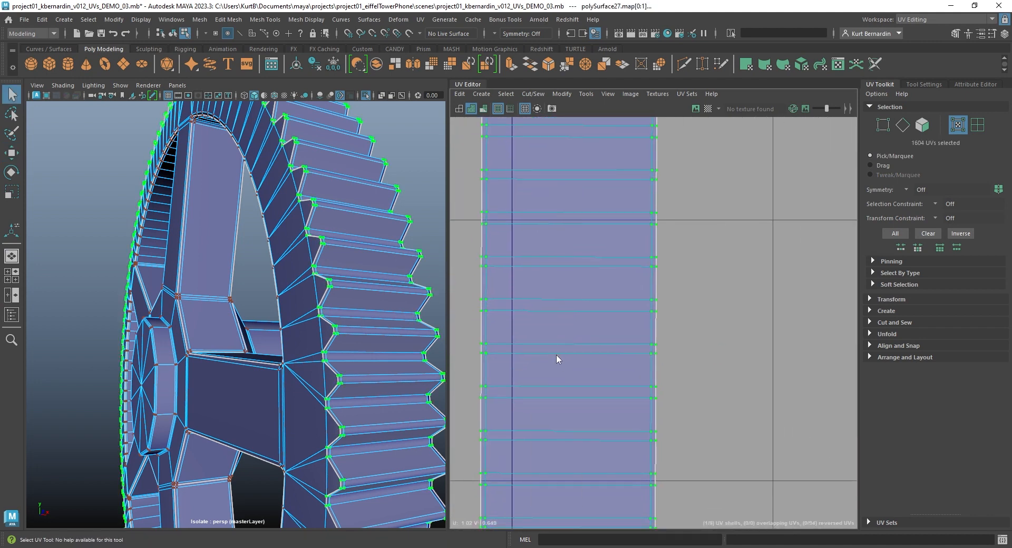
mouse_move(556, 354)
right_mouse_down()
mouse_move(558, 319)
mouse_move(560, 349)
right_mouse_up()
left_click(562, 338)
right_click(591, 333, "shift")
scroll(561, 206, "down", 3)
right_click_drag(571, 264, 617, 243)
scroll(604, 264, "down", 6)
Select the upper half of the teeth strip and move it down beside the lower half.
double_click(597, 192)
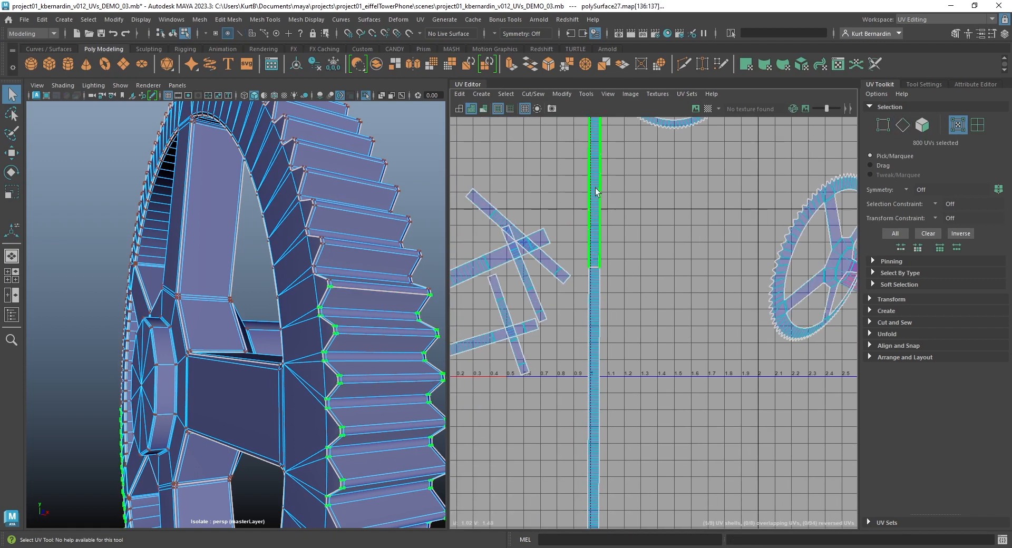
scroll(595, 190, "down", 3)
key("w")
left_click_drag(594, 165, 599, 277)
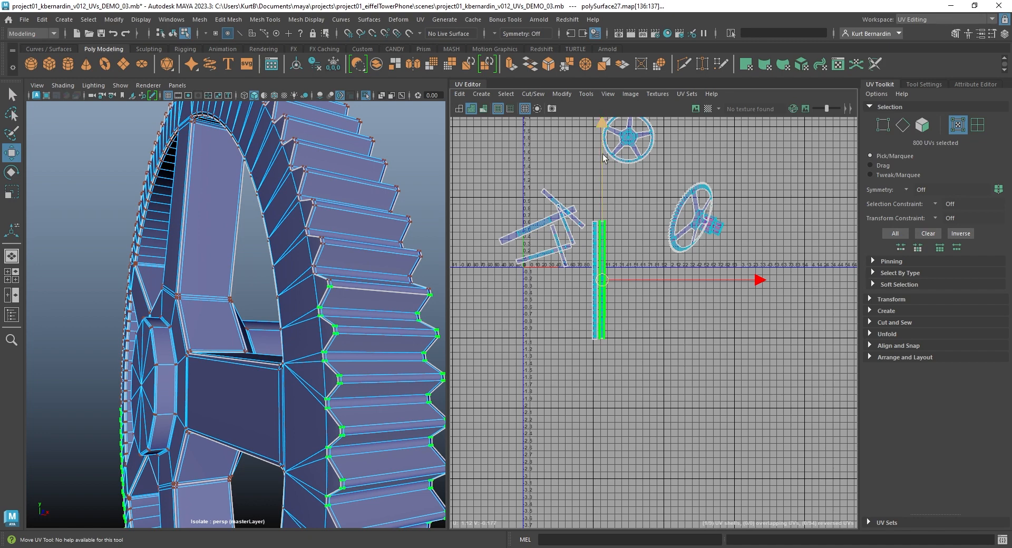
scroll(646, 253, "up", 3)
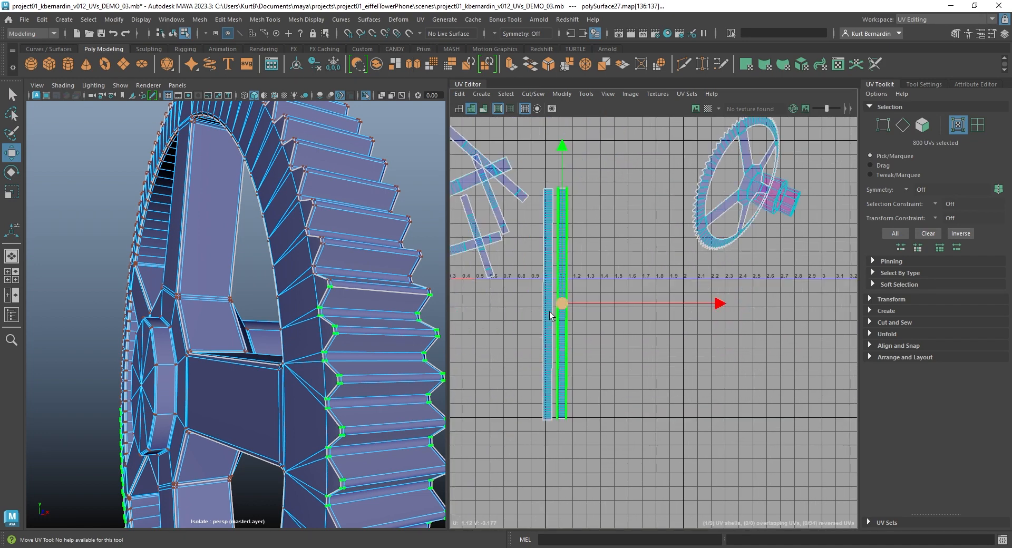
Select the edge loop where the gear's shaft meets the hub on the front side and cut the UVs there.
middle_click_drag(625, 255, 522, 316, "alt")
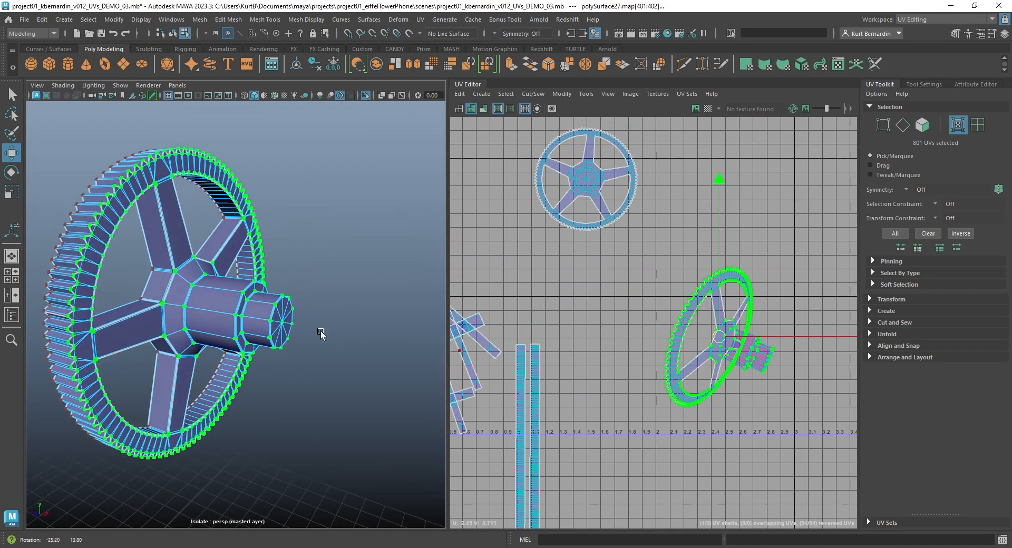
scroll(186, 285, "up", 5)
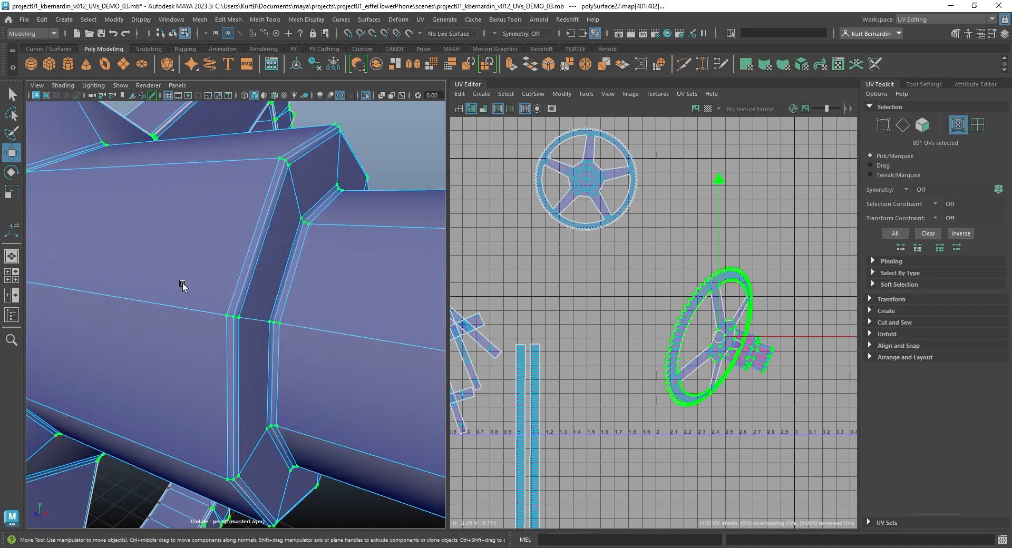
scroll(383, 329, "up", 3)
left_click_drag(384, 330, 258, 273, "alt")
right_click_drag(258, 273, 261, 233)
left_click_drag(266, 235, 267, 255, "alt")
key("q")
double_click(262, 254)
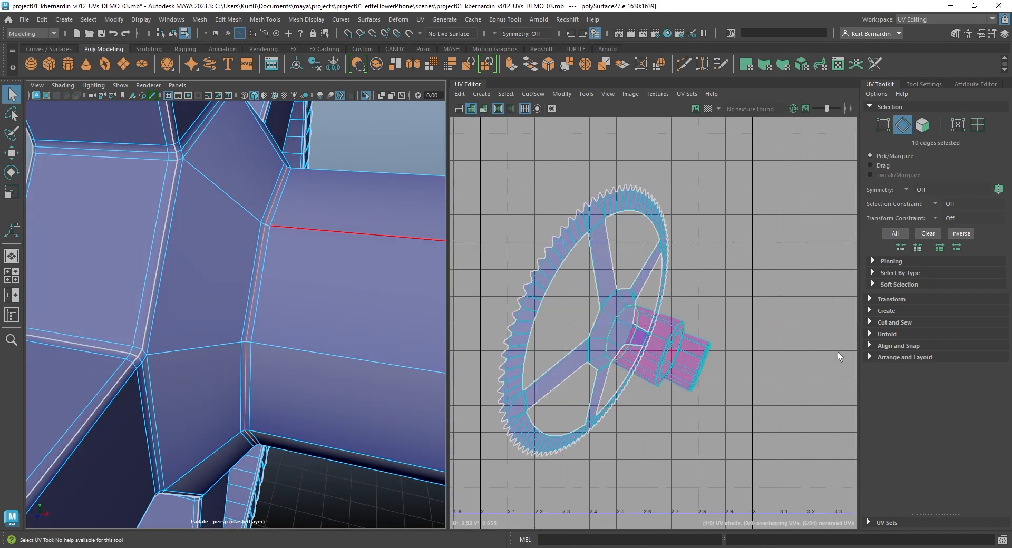
key("f")
right_click_drag(630, 307, 594, 323, "ctrl")
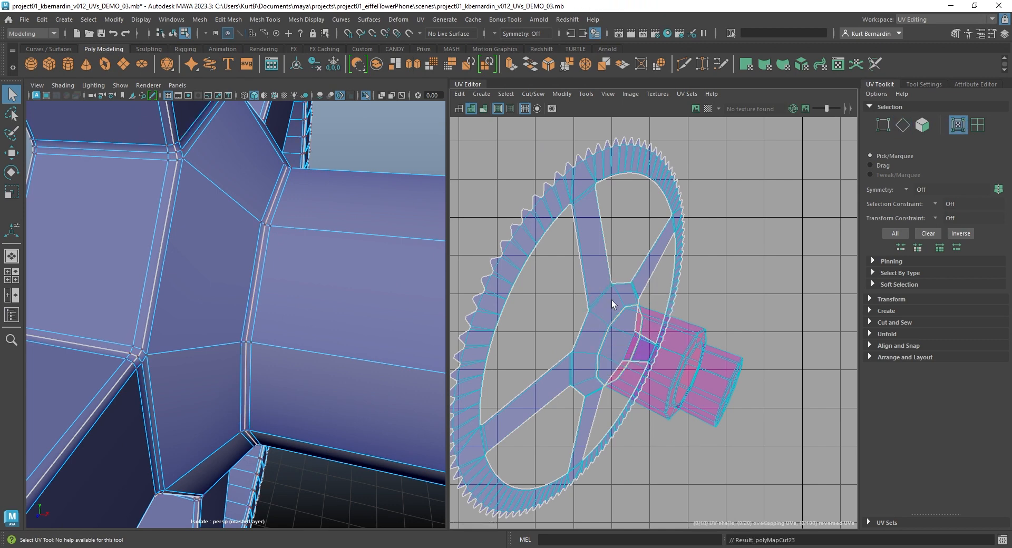
Select the front wheel shell without the shaft, move it up clear of the shaft, and unfold it.
scroll(599, 281, "down", 5)
key("w")
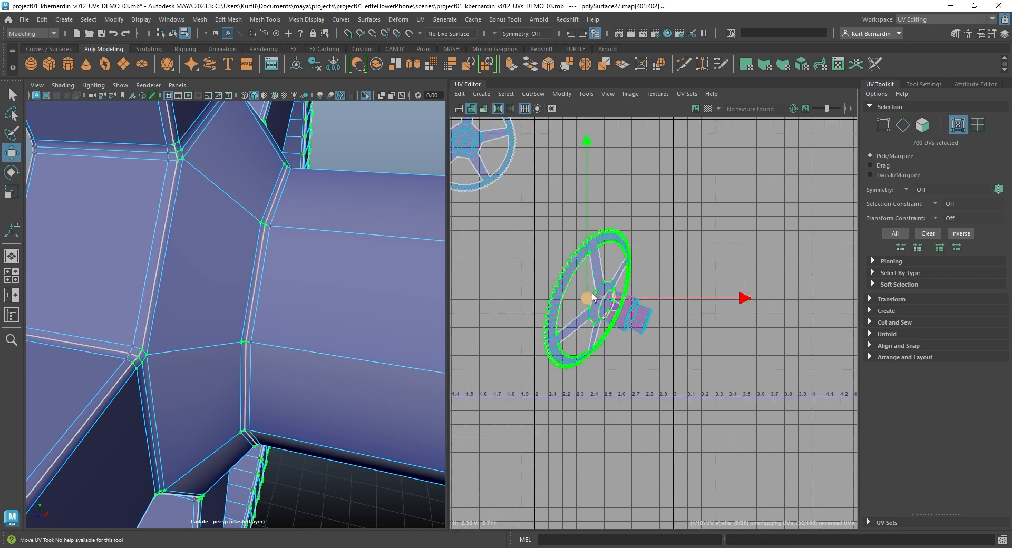
left_click_drag(593, 298, 611, 181)
right_click_drag(522, 173, 523, 177, "shift")
right_click_drag(451, 172, 452, 172, "shift")
scroll(653, 297, "up", 5)
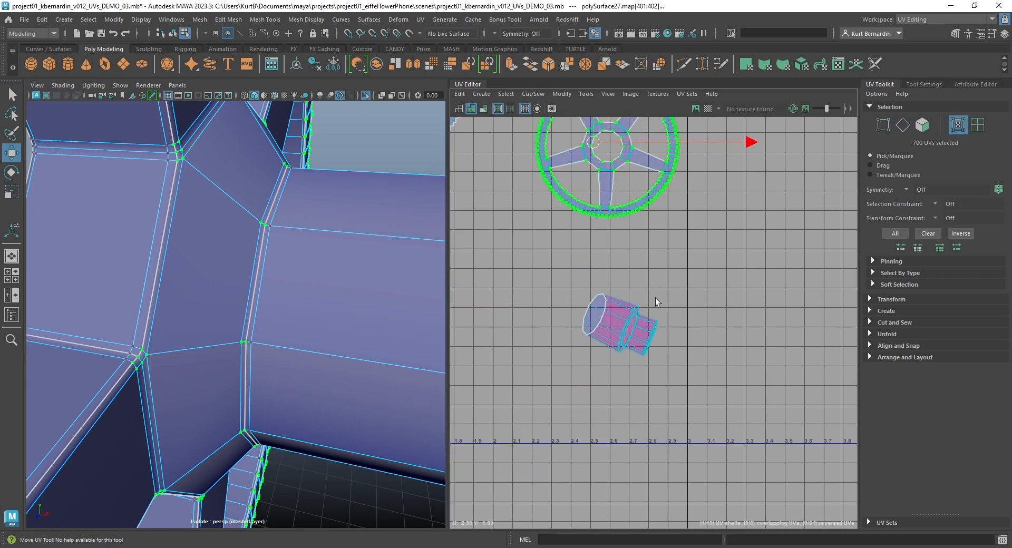
Cut the edge loop around the shaft's end cap, then move the cap shell away and unfold it.
double_click(603, 341)
key("f")
right_click_drag(328, 300, 327, 220)
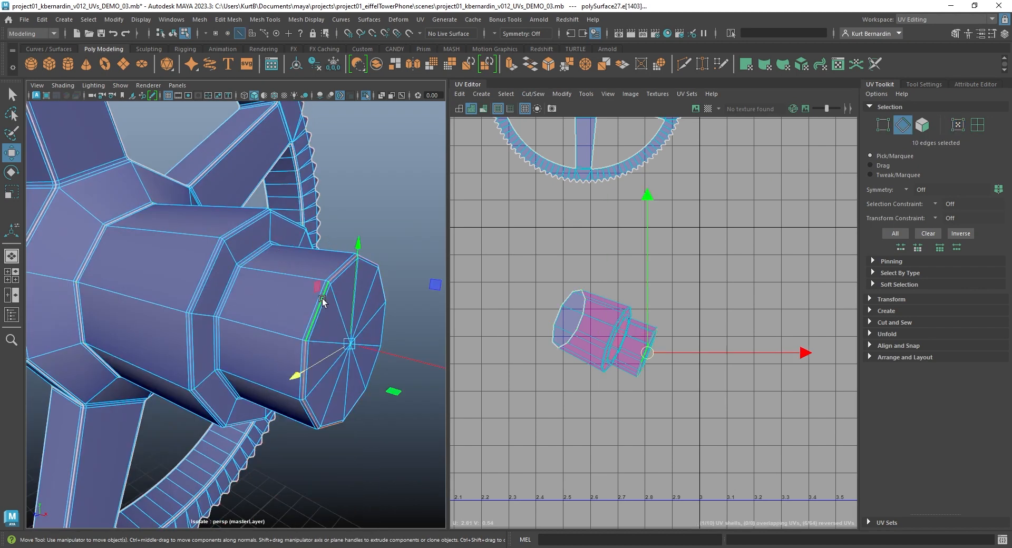
right_click_drag(735, 337, 671, 350, "shift")
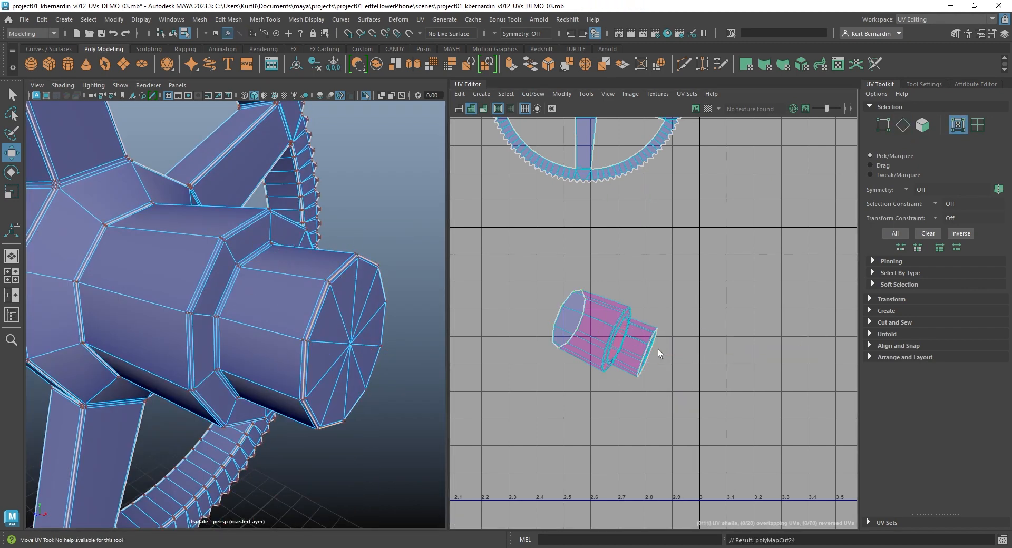
left_click_drag(654, 351, 767, 168)
right_click_drag(767, 168, 597, 154, "shift")
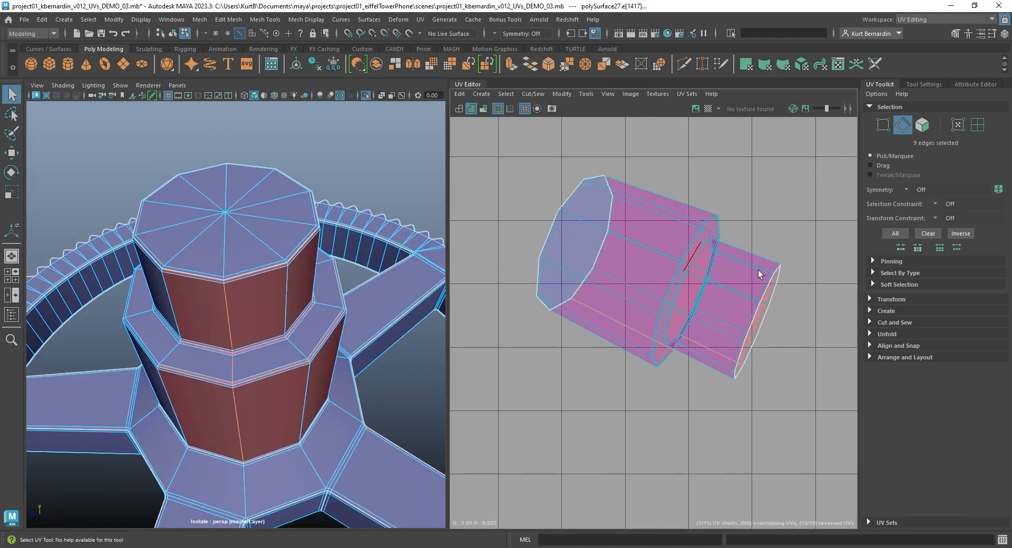
Cut the shaft shell lengthwise along the selected edges and unfold it.
scroll(768, 282, "down", 3)
right_click_drag(632, 276, 589, 294, "shift")
right_click_drag(667, 261, 678, 295)
right_click_drag(595, 247, 560, 247, "shift")
scroll(560, 247, "down", 3)
Rotate and orient the unfolded shaft shell so it lies level with its narrower edge at the top.
key("e")
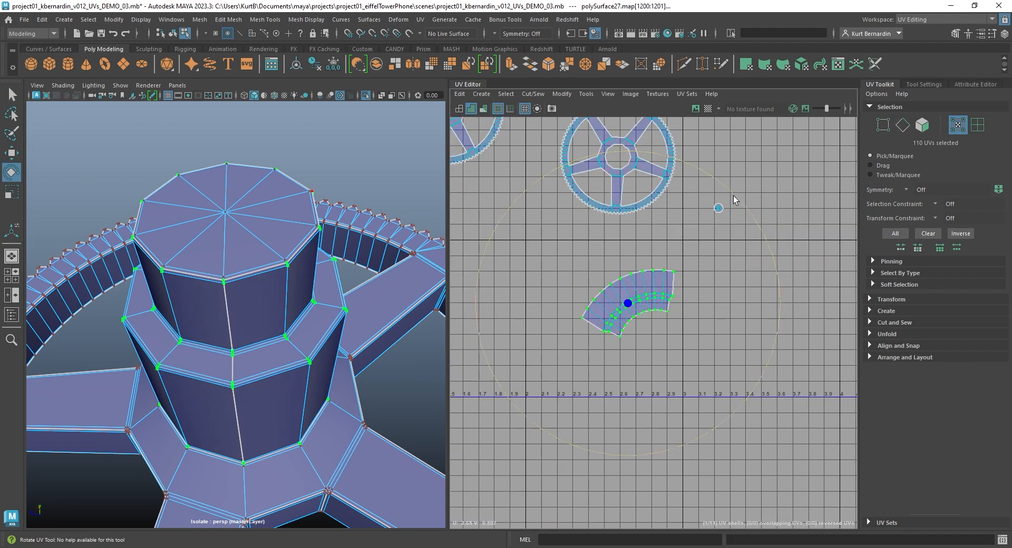
left_click_drag(735, 199, 469, 364)
right_click_drag(652, 247, 710, 224, "shift")
key("f")
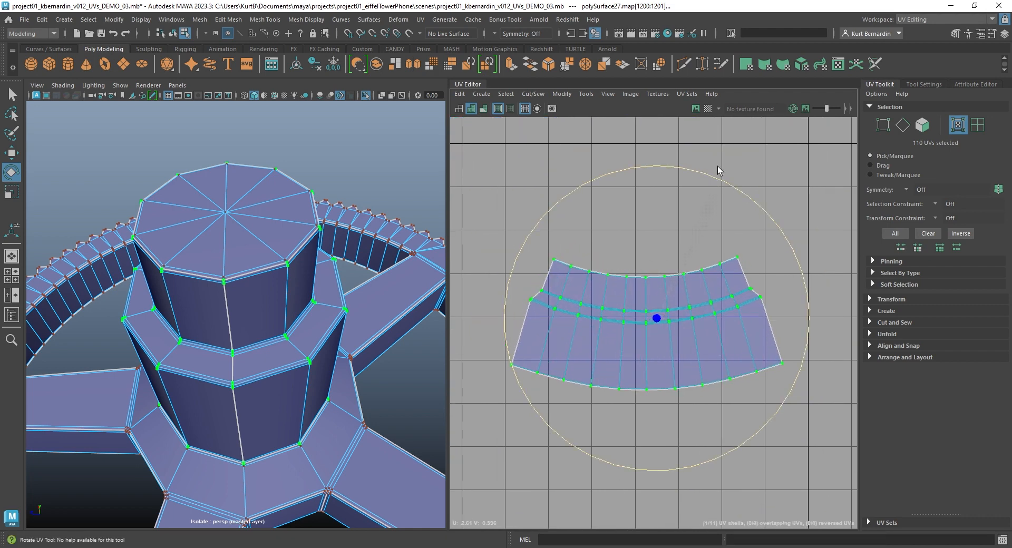
Optimize the shaft shell and straighten its UVs into horizontal and vertical rows.
right_click_drag(650, 227, 691, 172, "shift")
right_click_drag(676, 257, 706, 257, "shift")
right_click_drag(676, 310, 685, 245, "shift")
right_click_drag(635, 301, 680, 272, "shift")
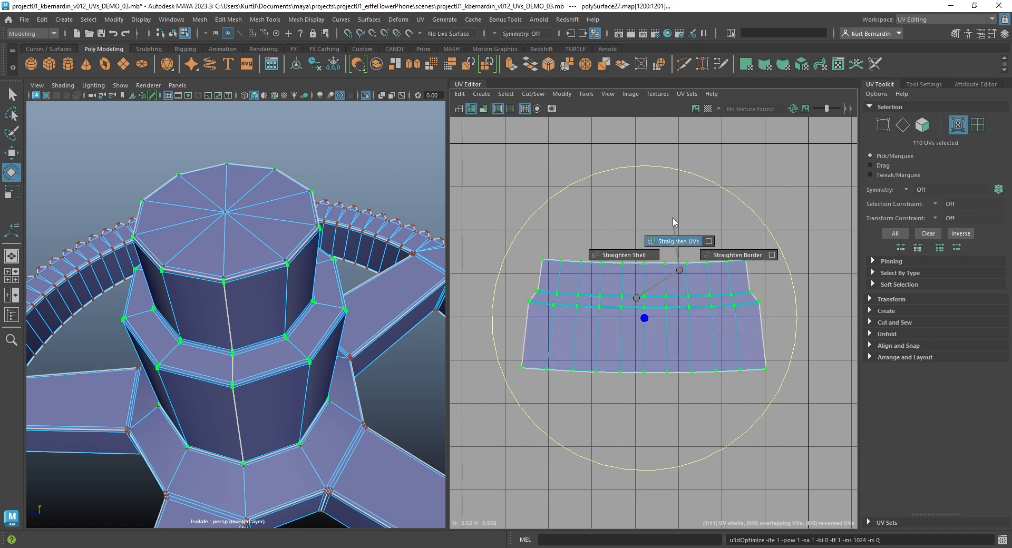
right_click_drag(673, 222, 674, 223, "shift")
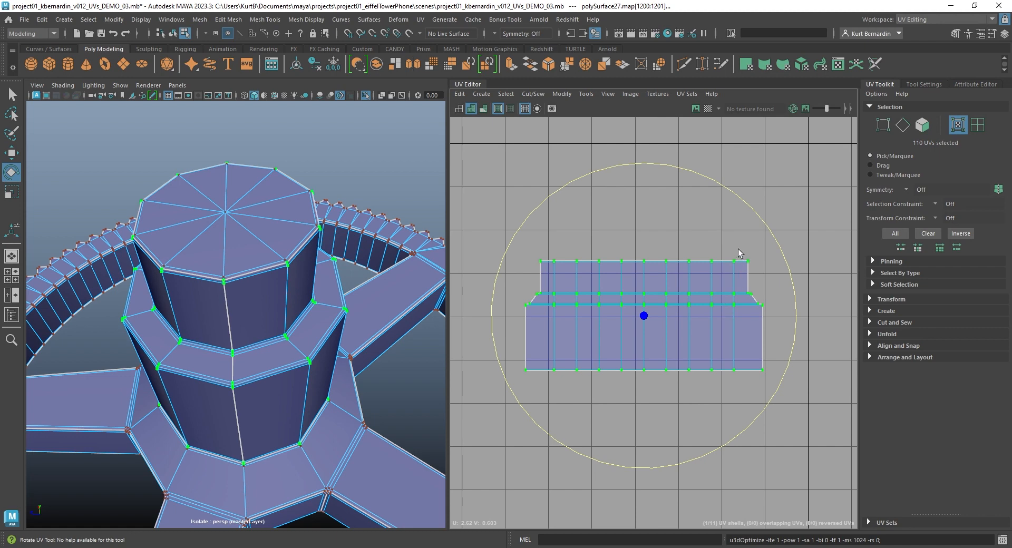
Scale the UVs of each stepped side border flat horizontally to make the shaft shell rectangular, and select the whole shell.
left_click_drag(738, 250, 797, 386)
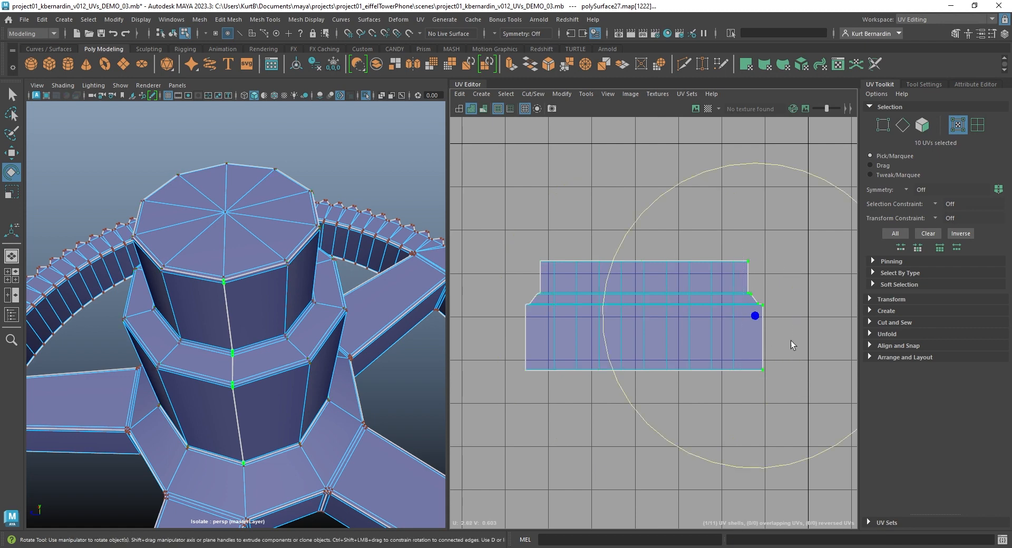
key("r")
left_click_drag(812, 315, 756, 315)
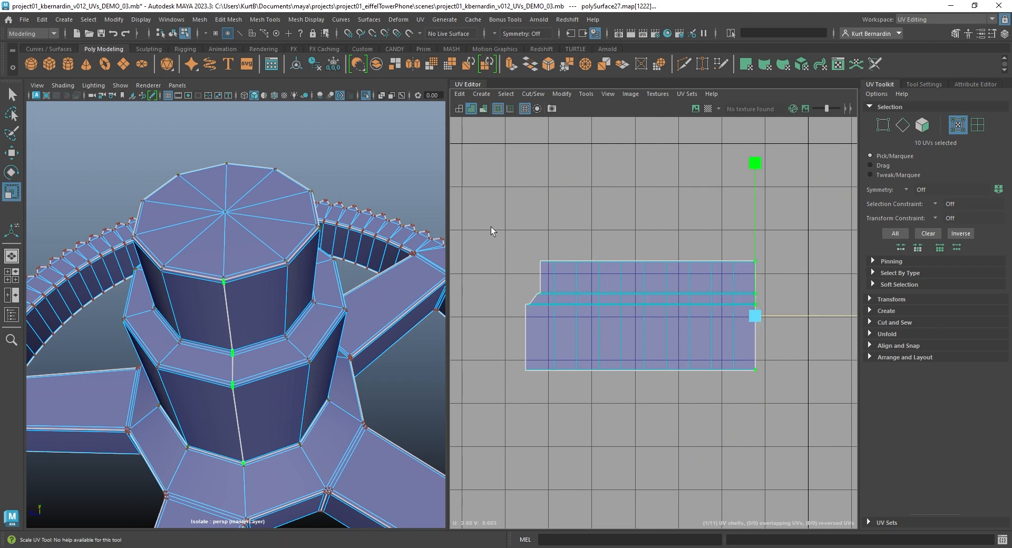
left_click_drag(521, 356, 546, 374)
left_click_drag(686, 316, 532, 316)
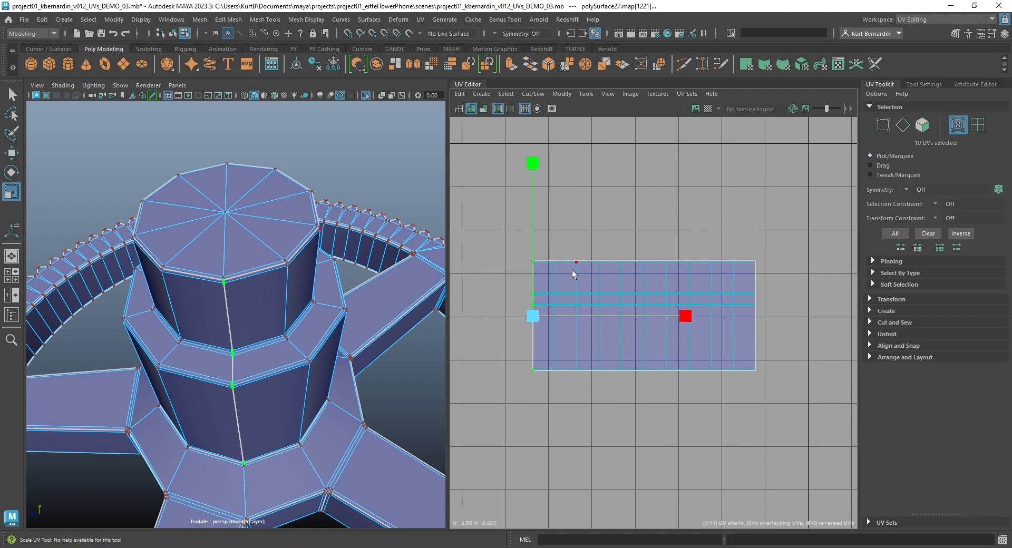
right_click(588, 273)
left_click(634, 273)
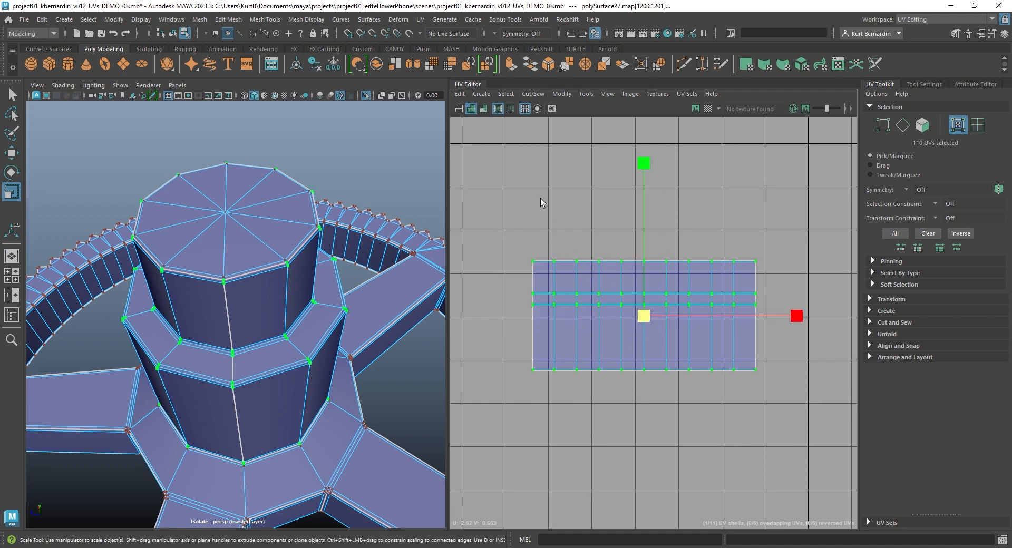
key("a")
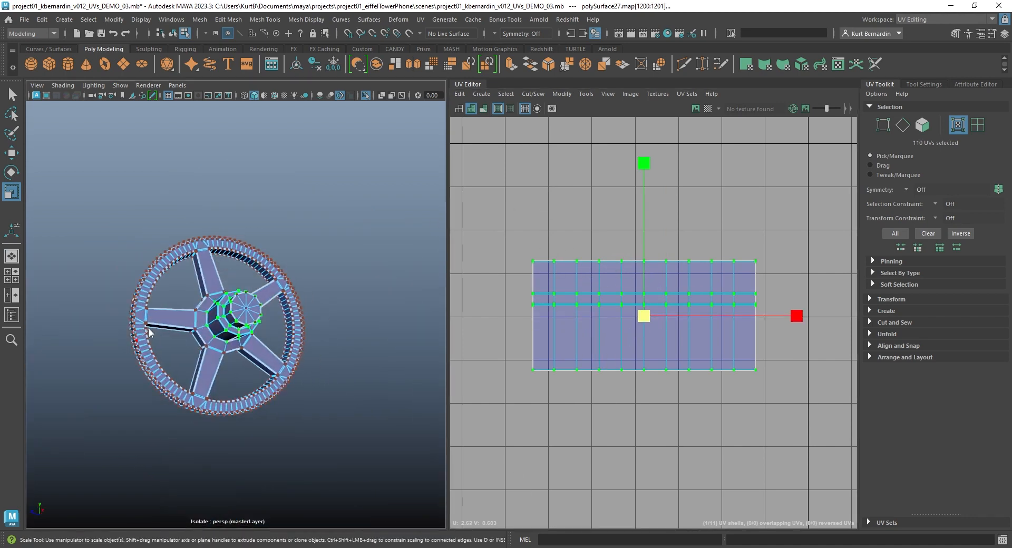